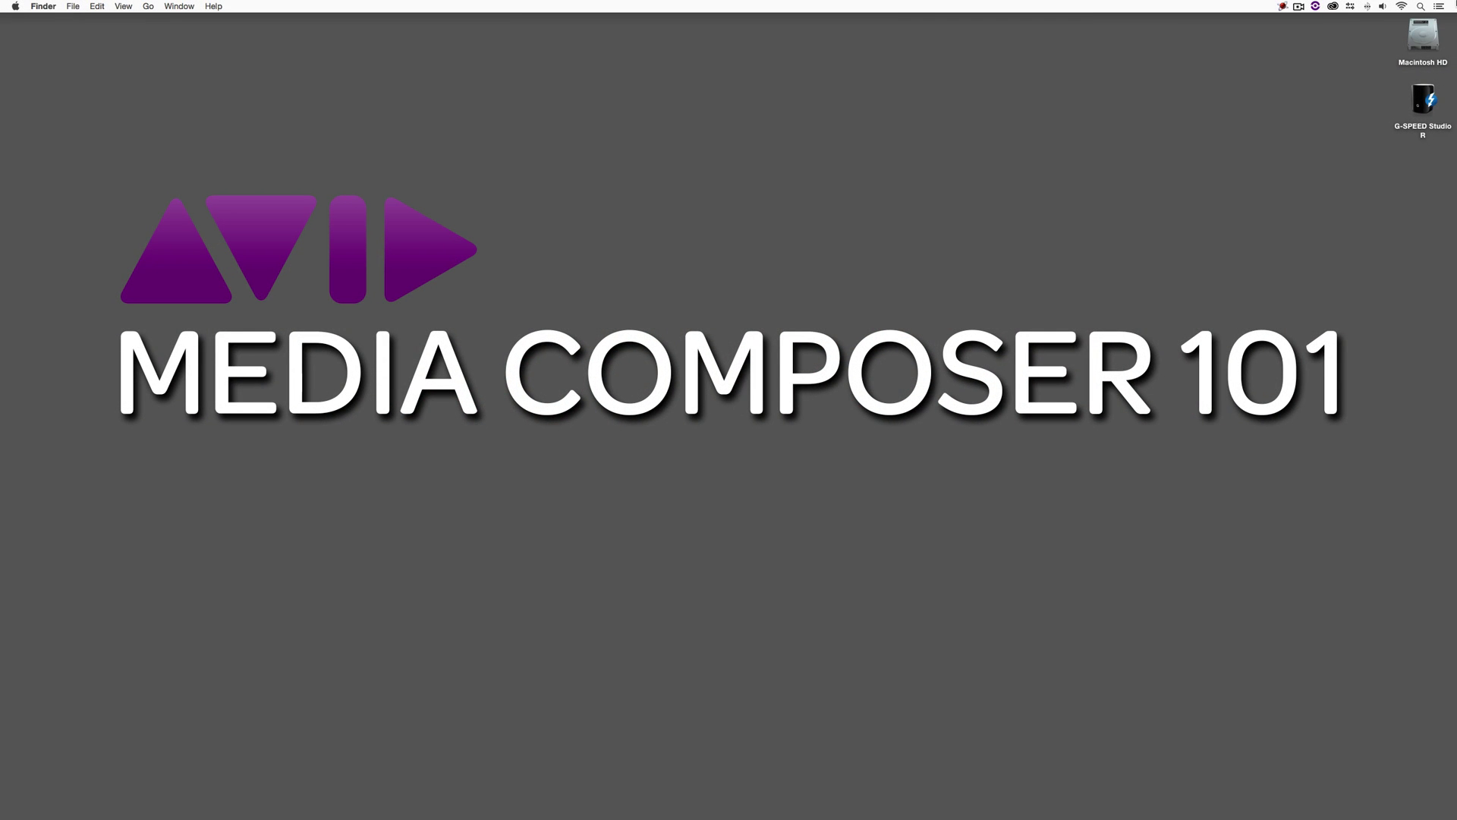
key("super+Tab")
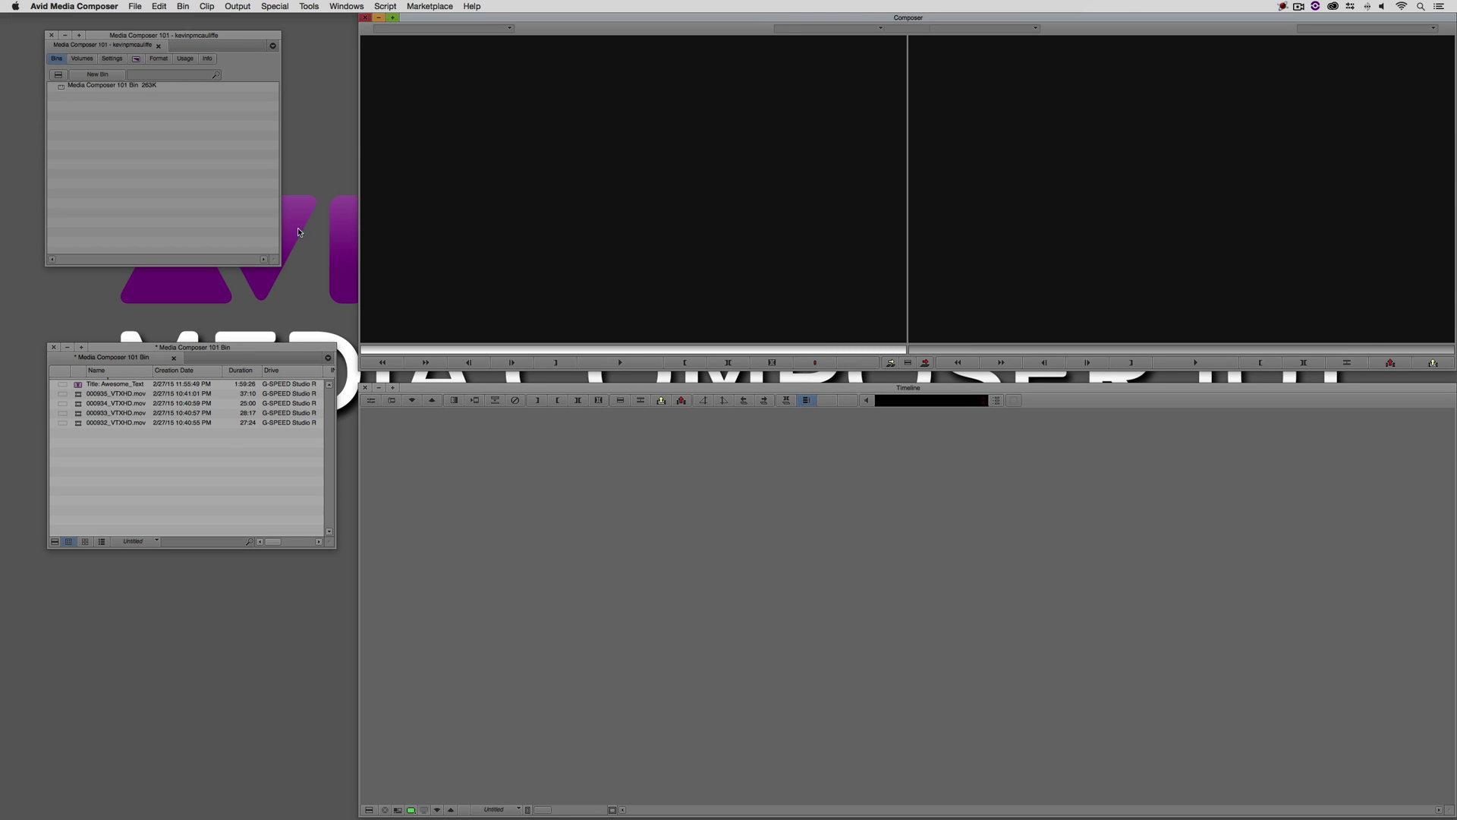
- Switch to Avid Media Composer and preview the first three motorcycle racing clips from the bin
double_click(83, 394)
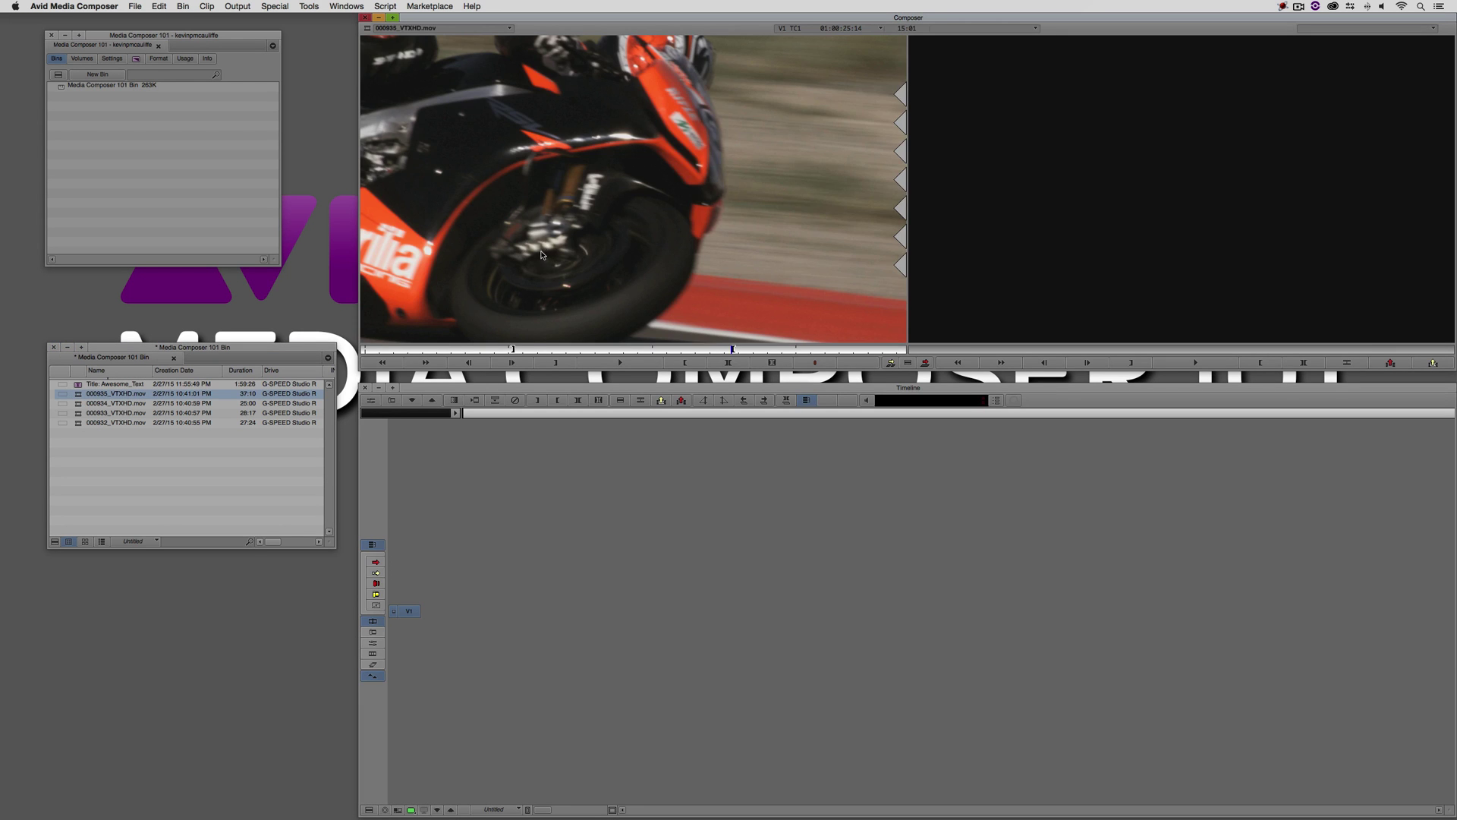
left_click(510, 350)
left_click(428, 349)
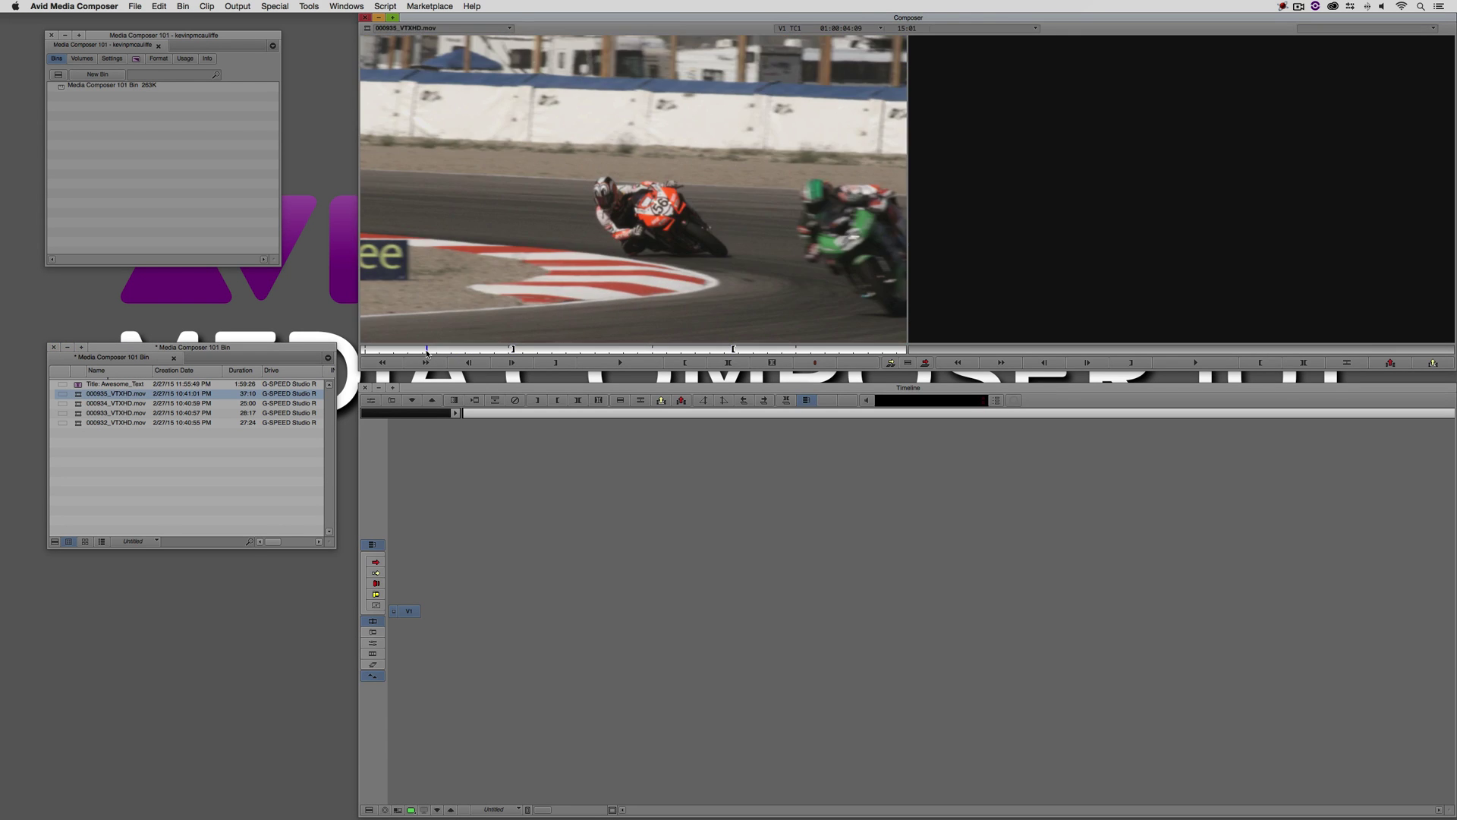
double_click(63, 403)
left_click(561, 349)
left_click_drag(562, 349, 705, 350)
key("i")
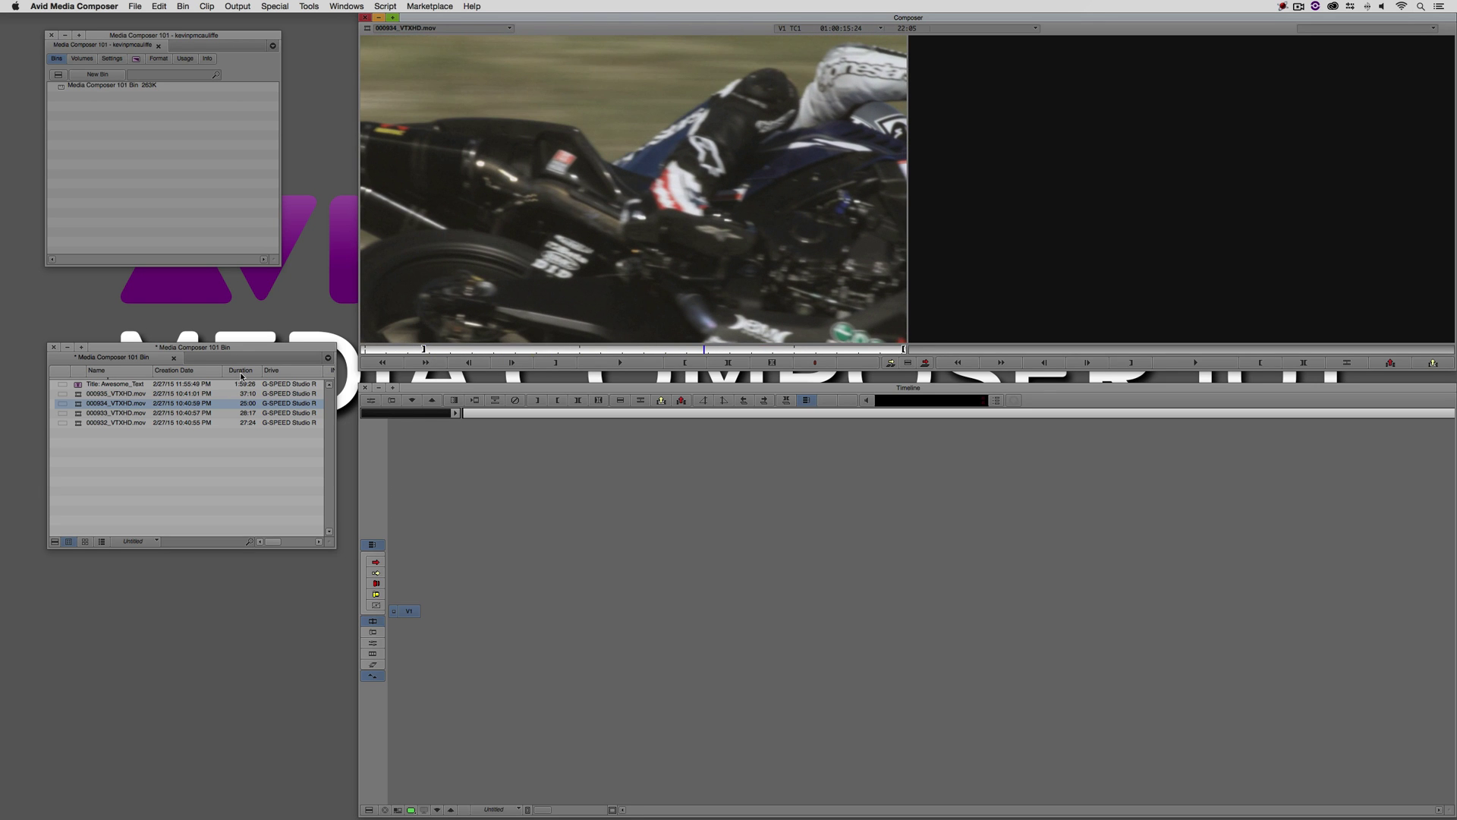
double_click(77, 416)
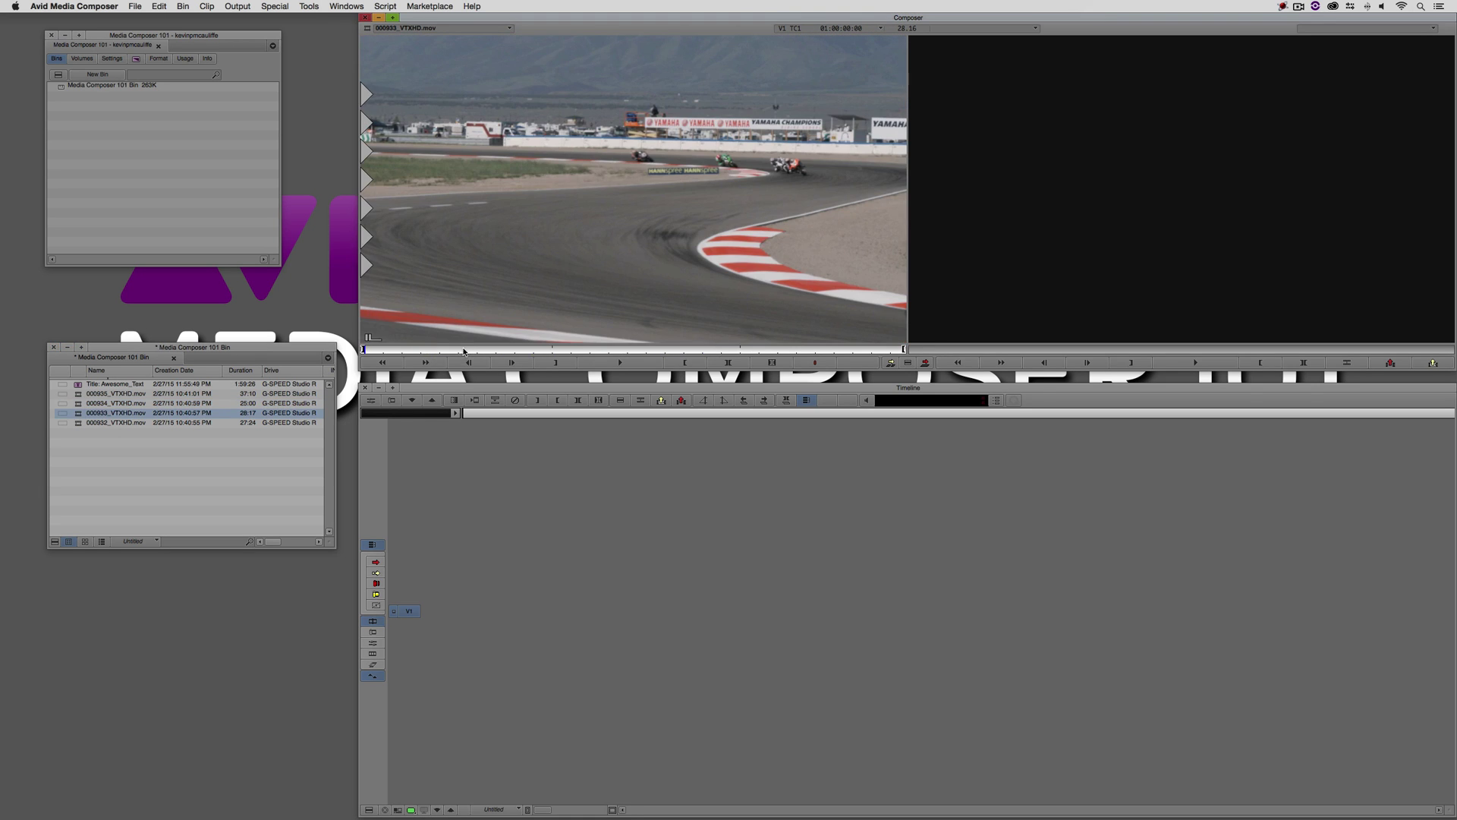
left_click_drag(556, 349, 687, 349)
- Load the last clip in the bin, mark its In and Out points with the Out at 01:00:22:21, and splice it into a new sequence
double_click(95, 423)
left_click_drag(612, 350, 805, 350)
key("i")
key("o")
key("v")
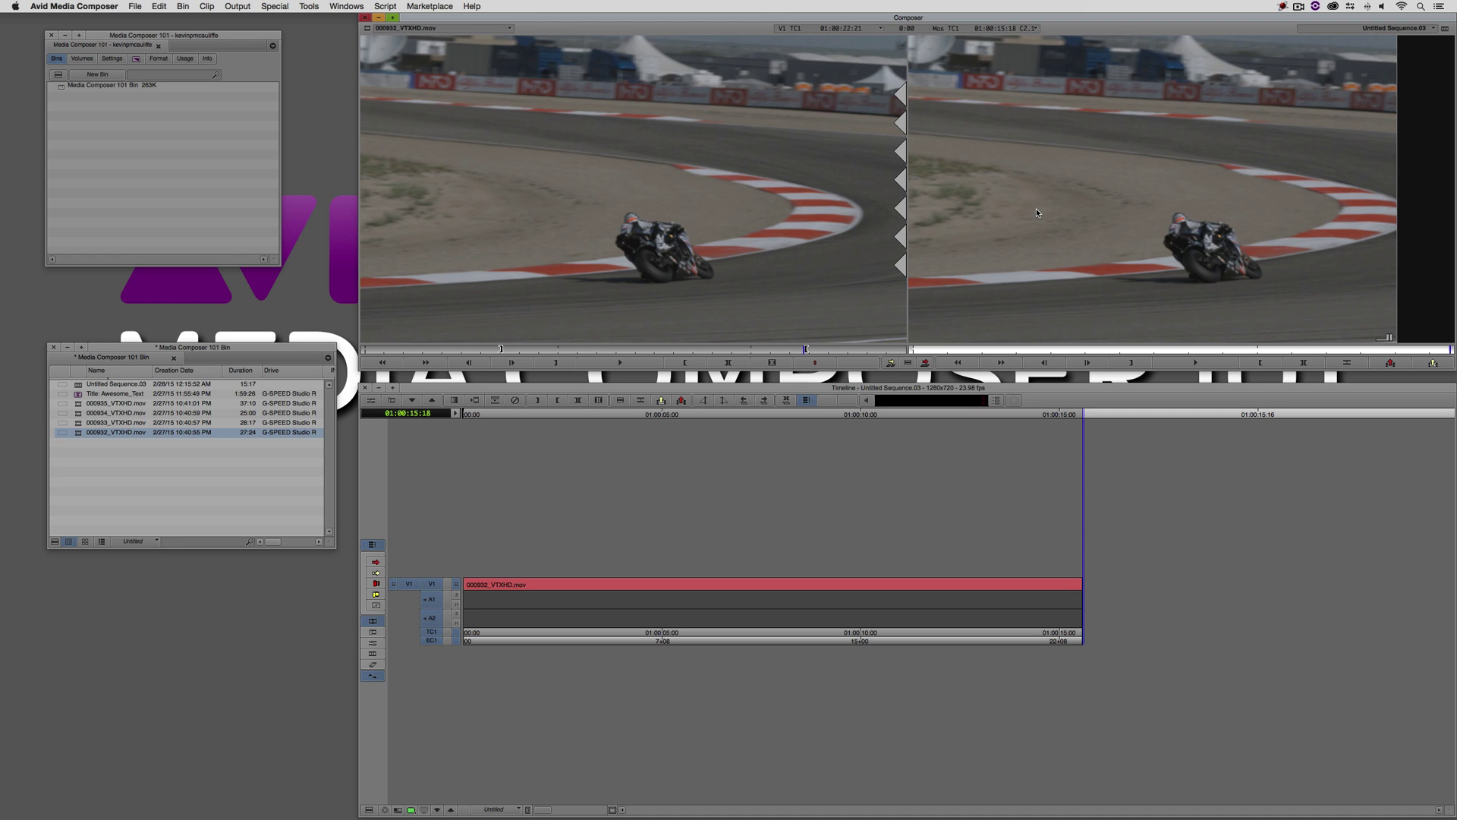
- Apply the Timewarp effect from the Effect Palette to the clip on V1 and park the playhead at 01:00:05:15
key("super+8")
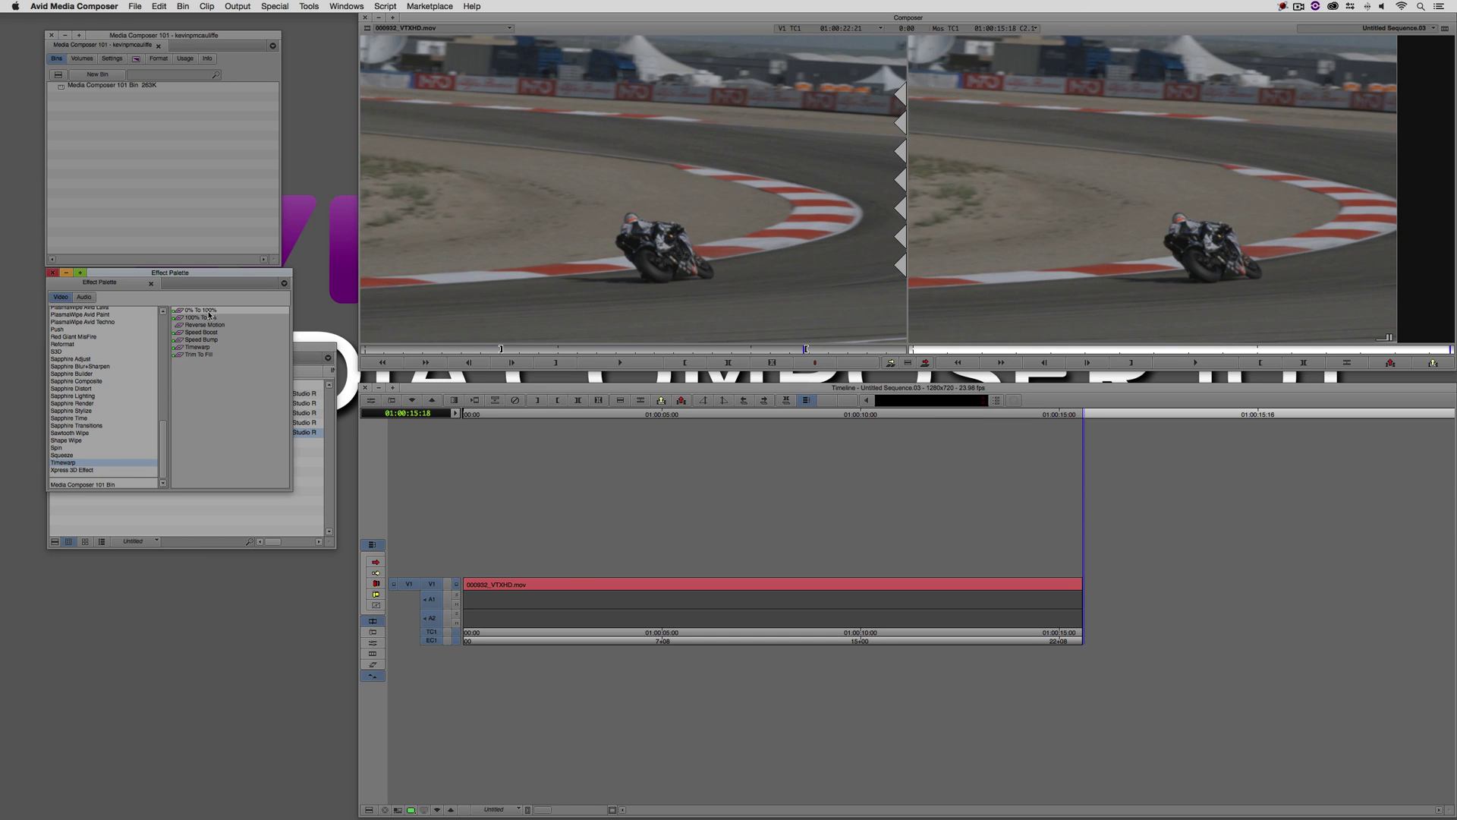
left_click(177, 347)
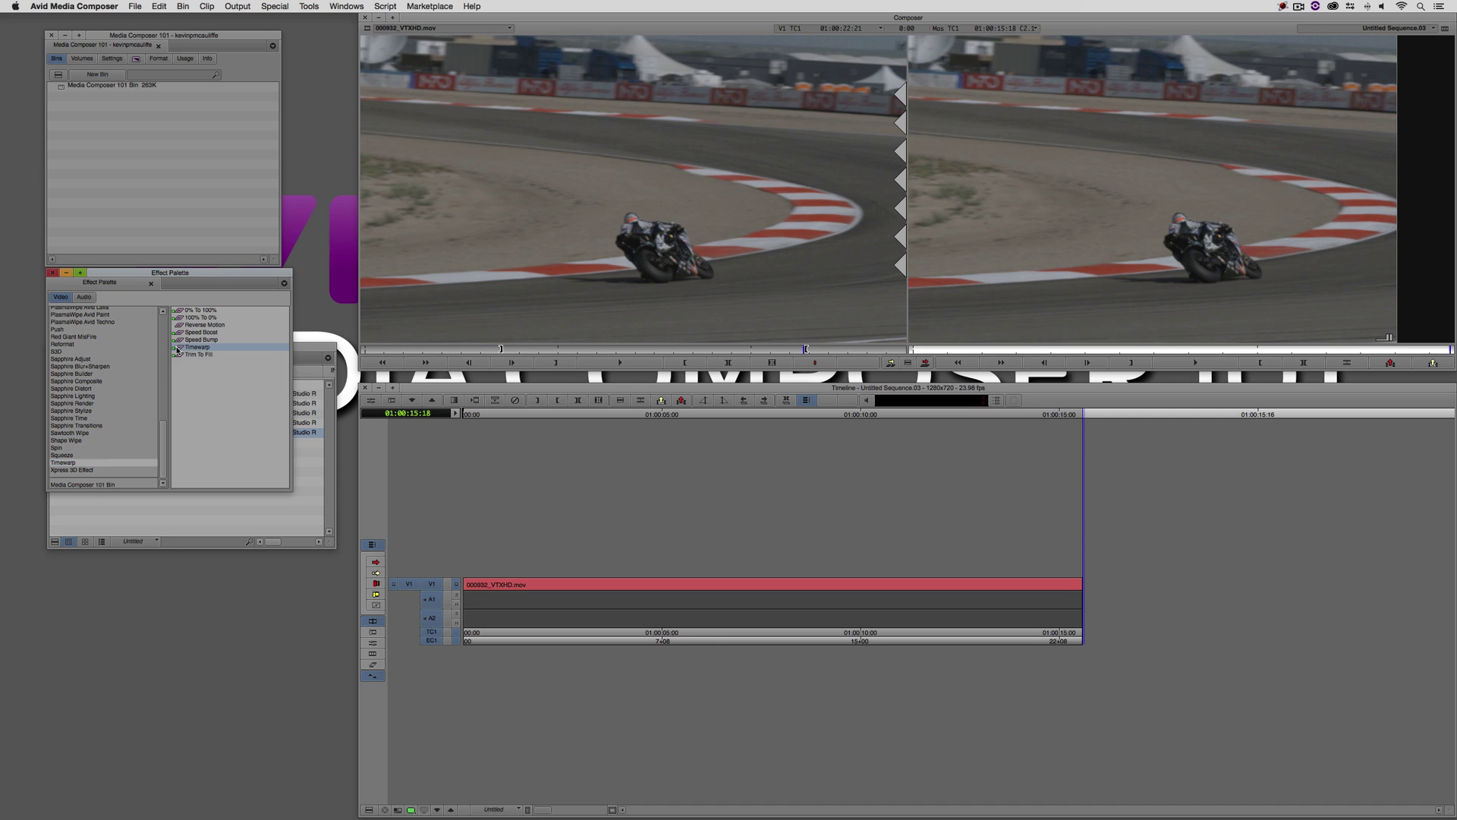
left_click_drag(175, 352, 683, 607)
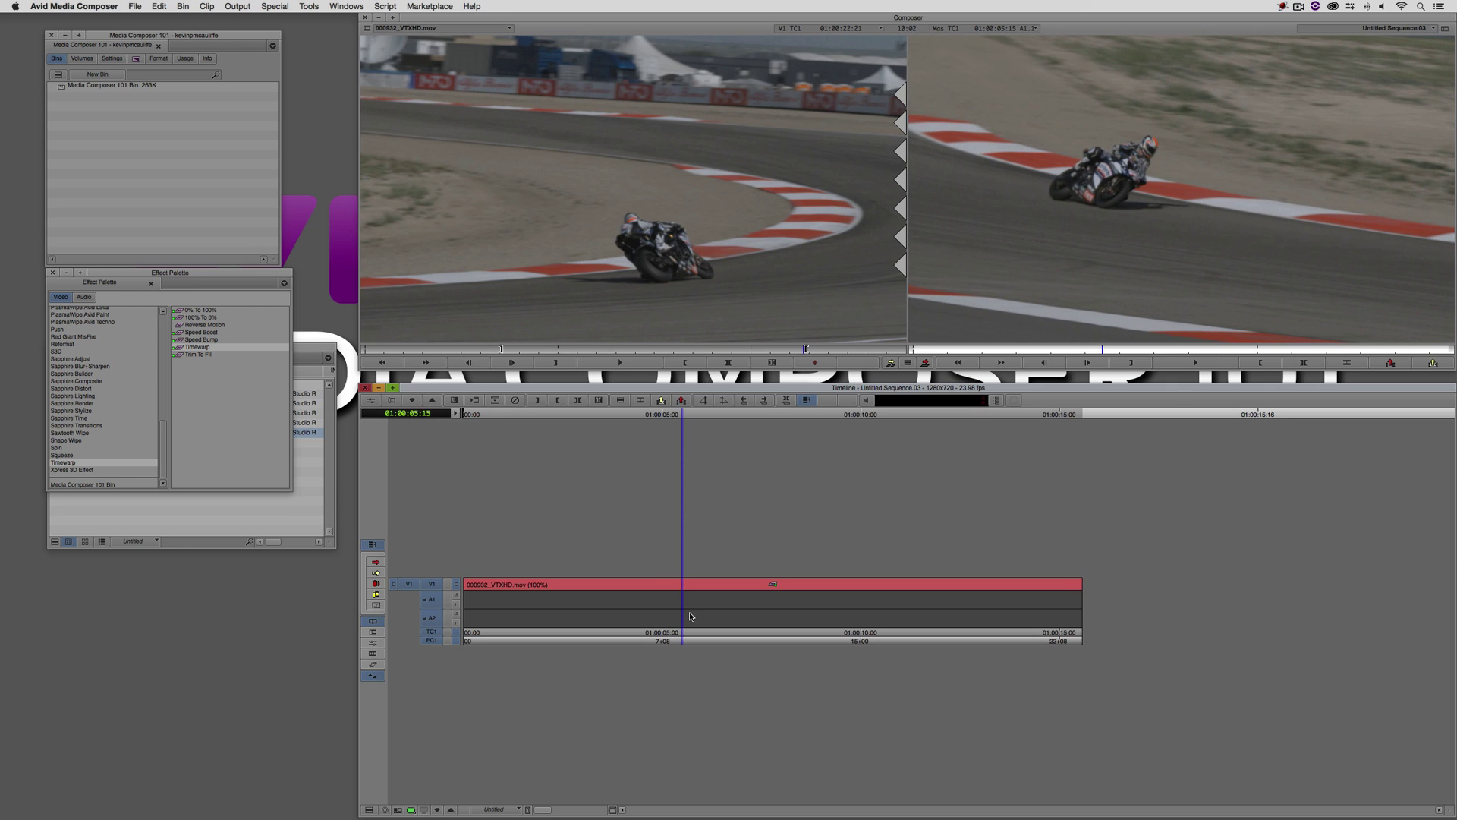
- Open the Motion Effect Editor for the timewarped clip, then hide its Speed graph and show it again
left_click(309, 6)
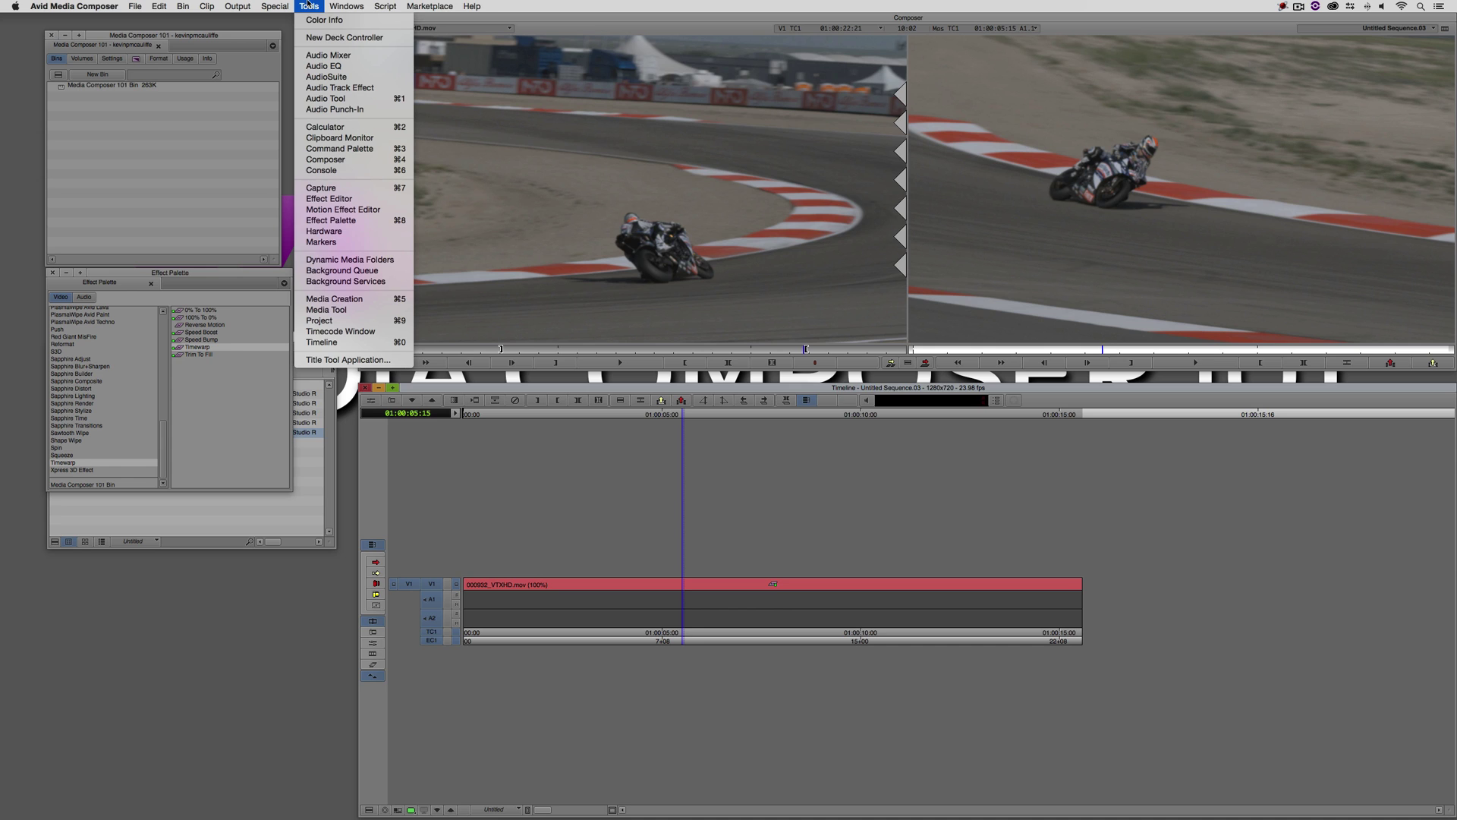
left_click(347, 210)
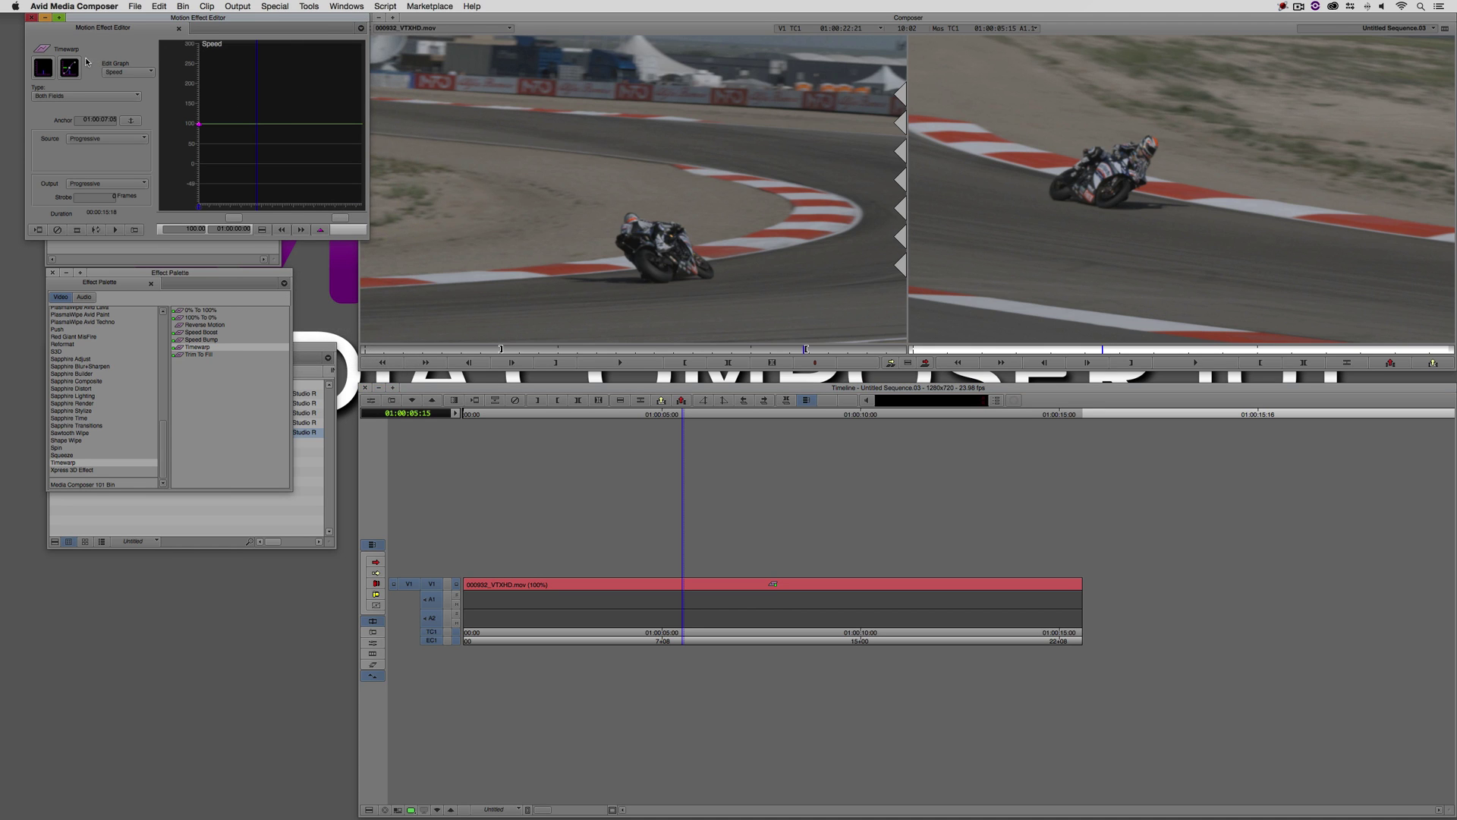
left_click(45, 72)
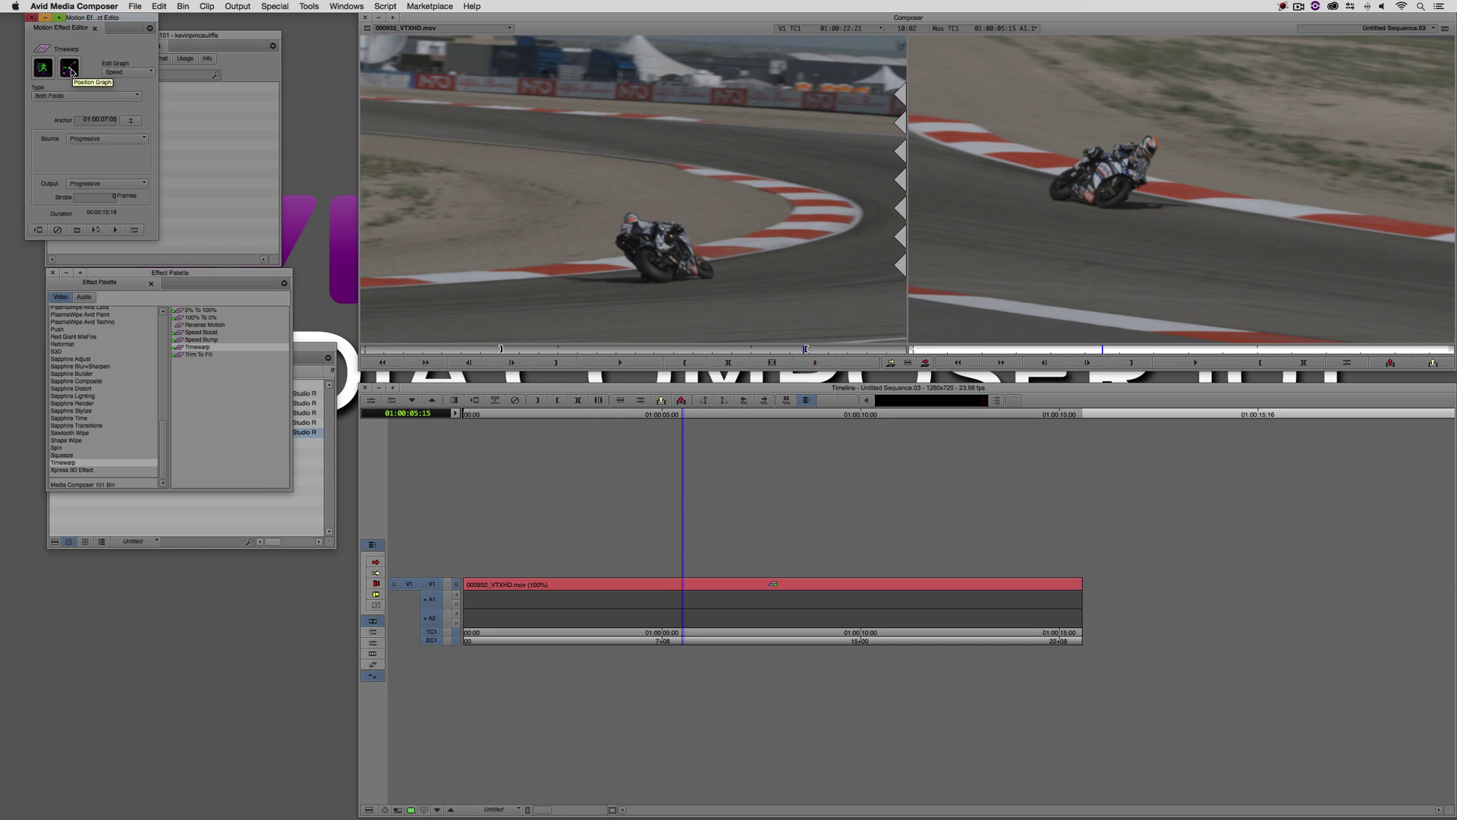
left_click(45, 70)
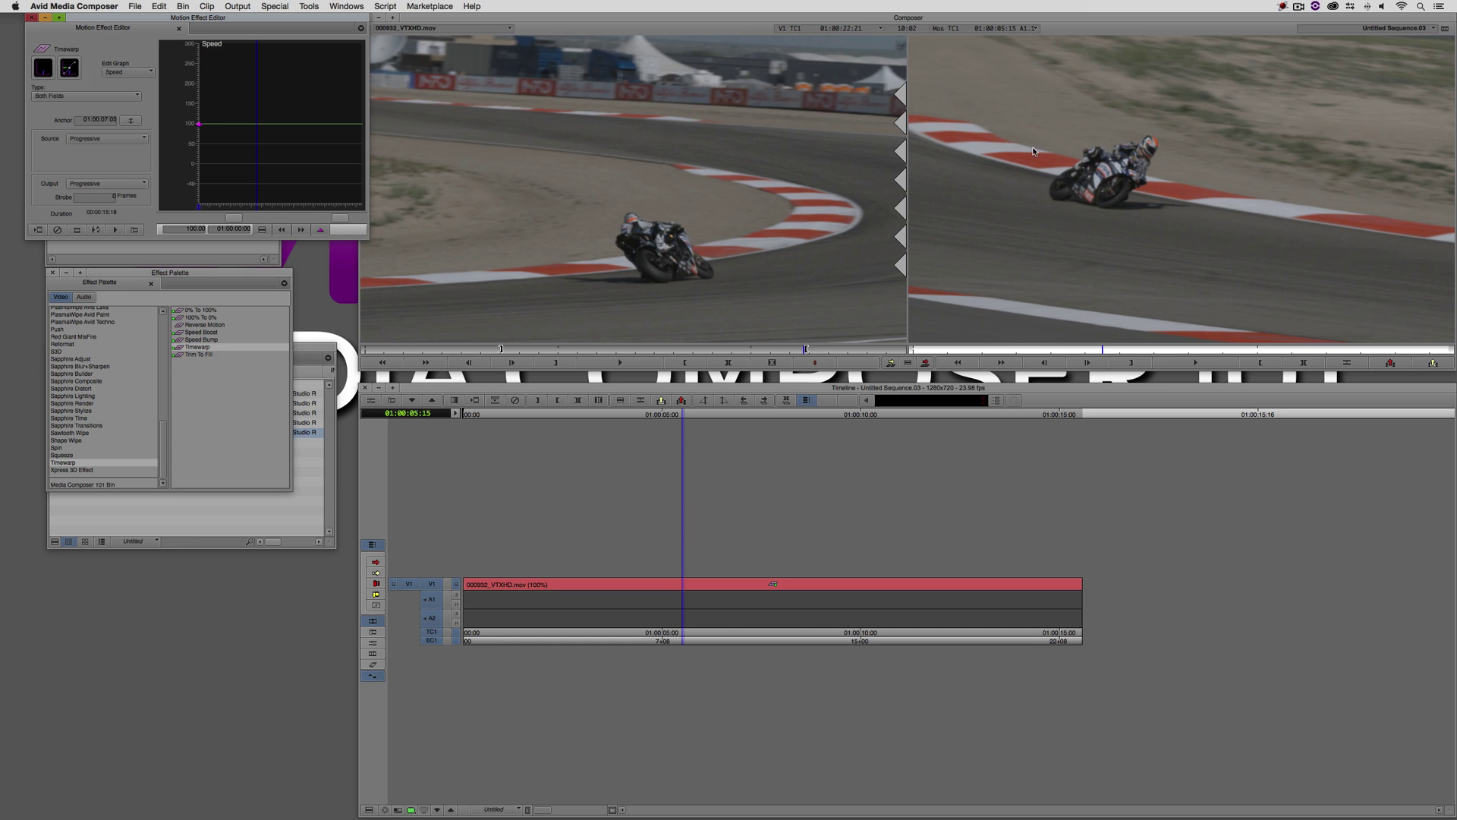
- Add speed keyframes at 01:00:05:15 and 48 frames after it, and lower the second keyframe to 0%
left_click(320, 230)
left_click(1041, 157)
type("+48")
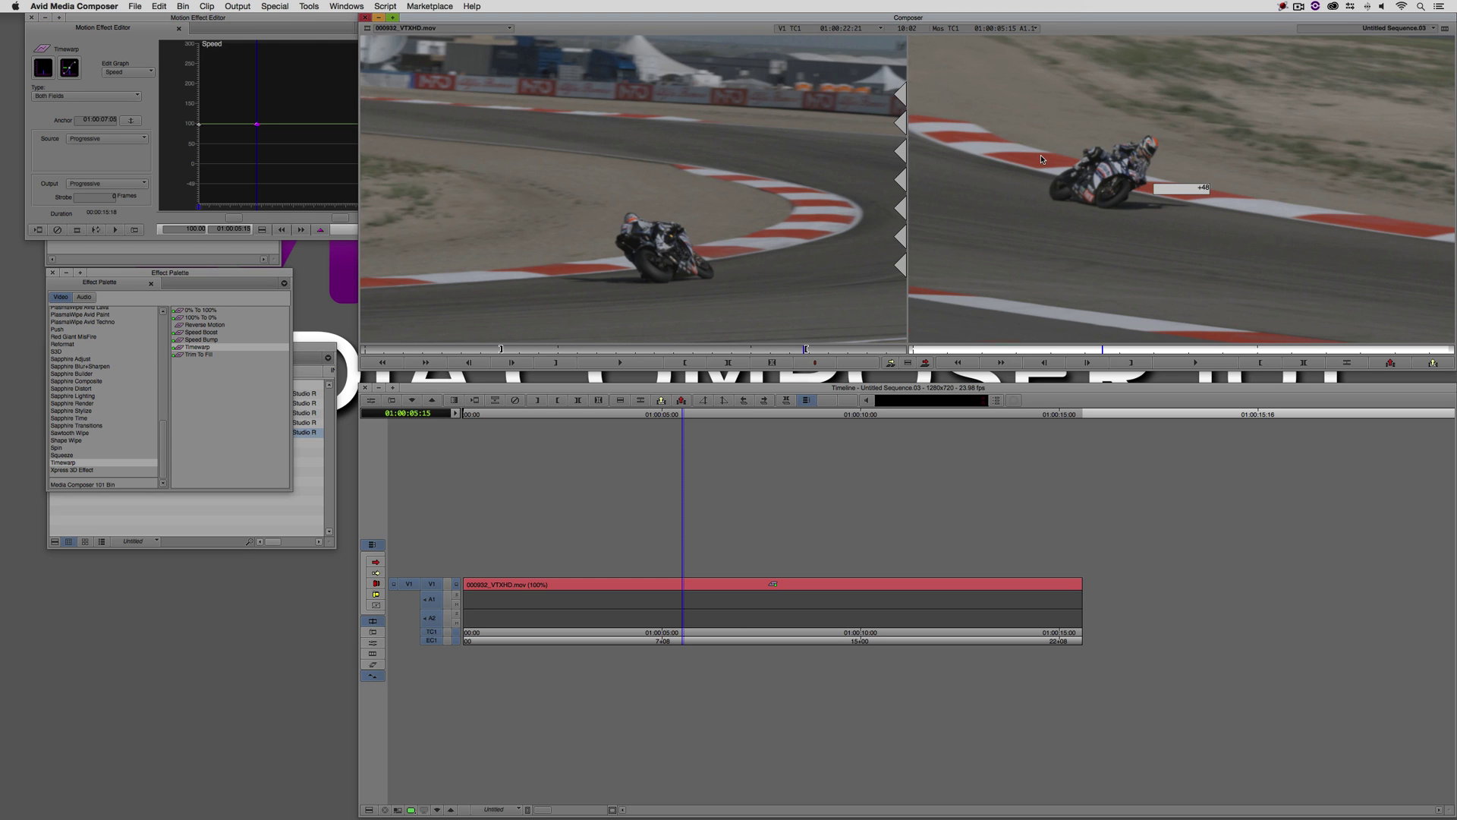
key("Return")
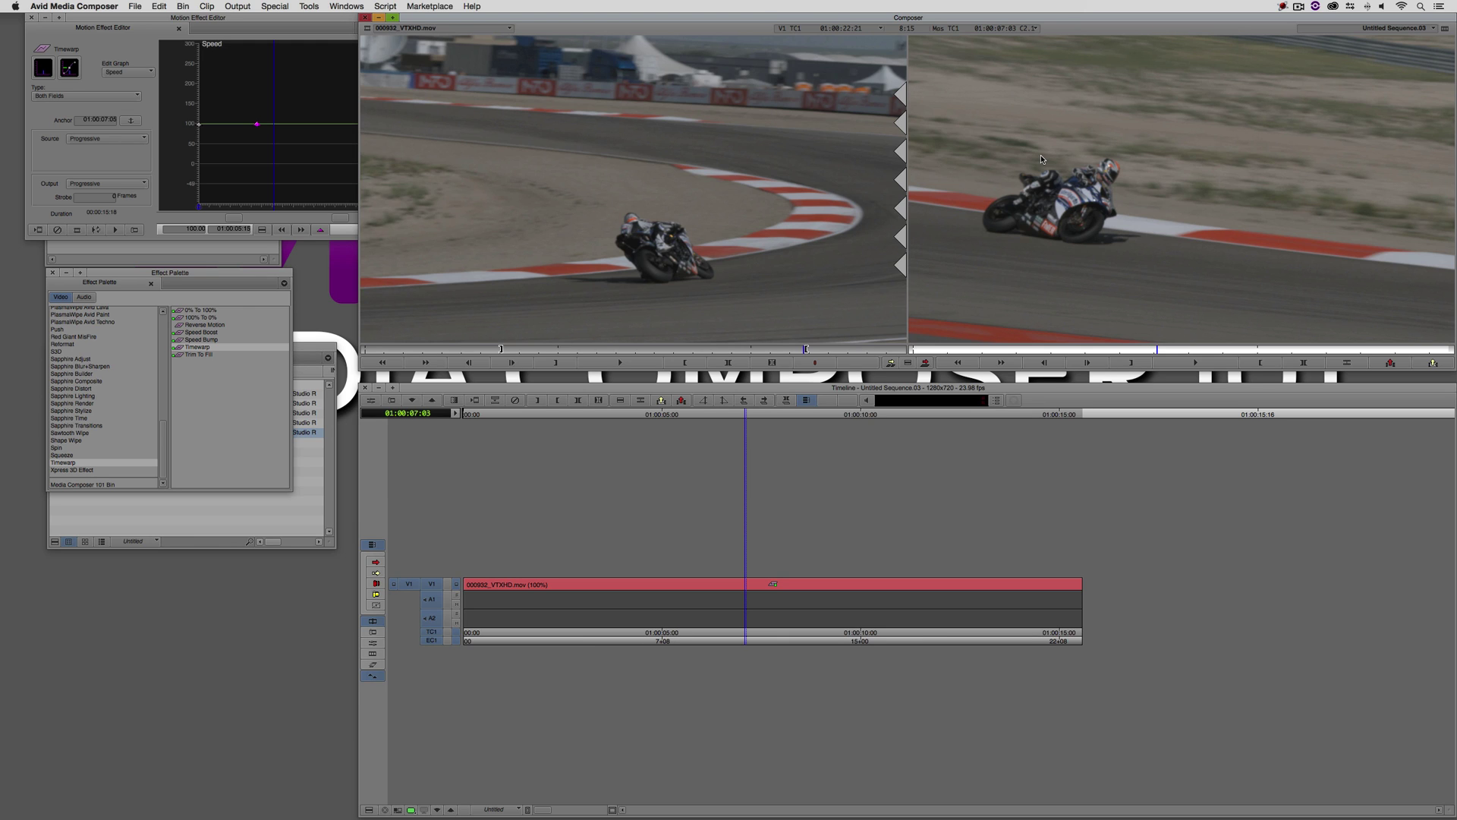
left_click(296, 19)
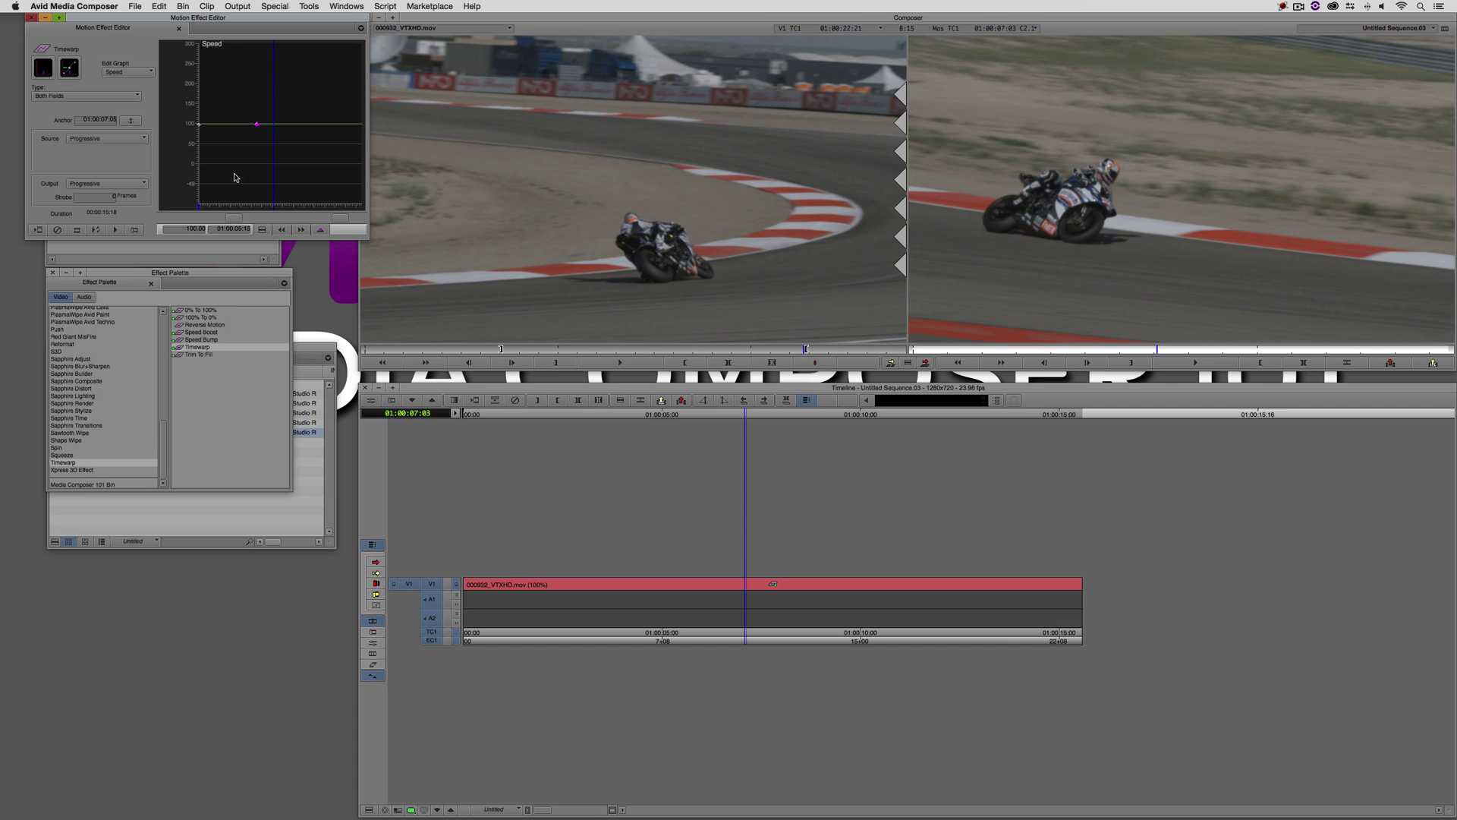
left_click(320, 230)
left_click(320, 231)
left_click_drag(273, 125, 272, 168)
- Play the sequence to review the clip slowing from normal speed to a freeze
left_click(567, 299)
left_click(630, 582)
left_click(593, 567)
key("space")
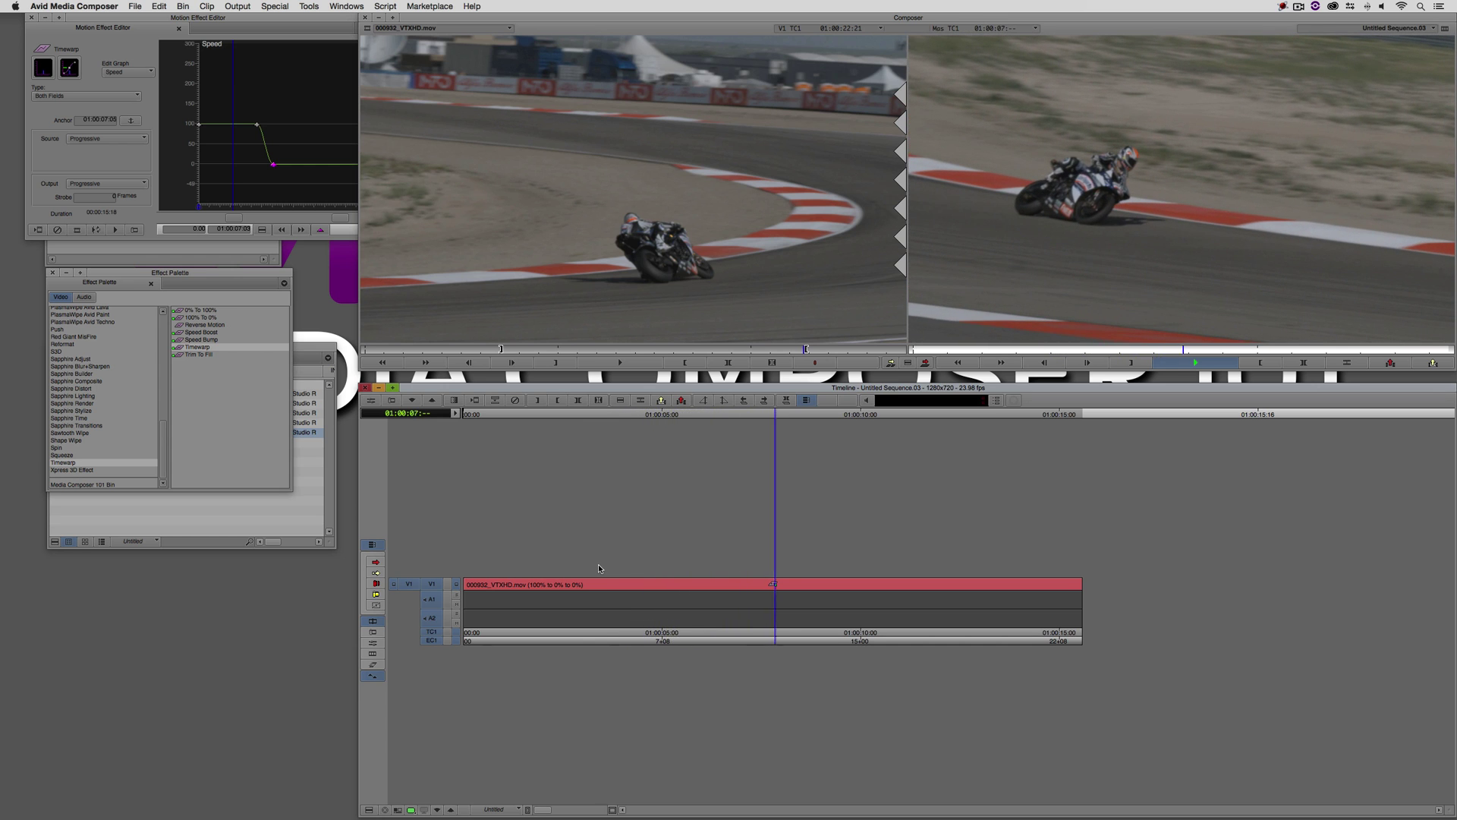
key("space")
left_click_drag(699, 585, 621, 587)
key("space")
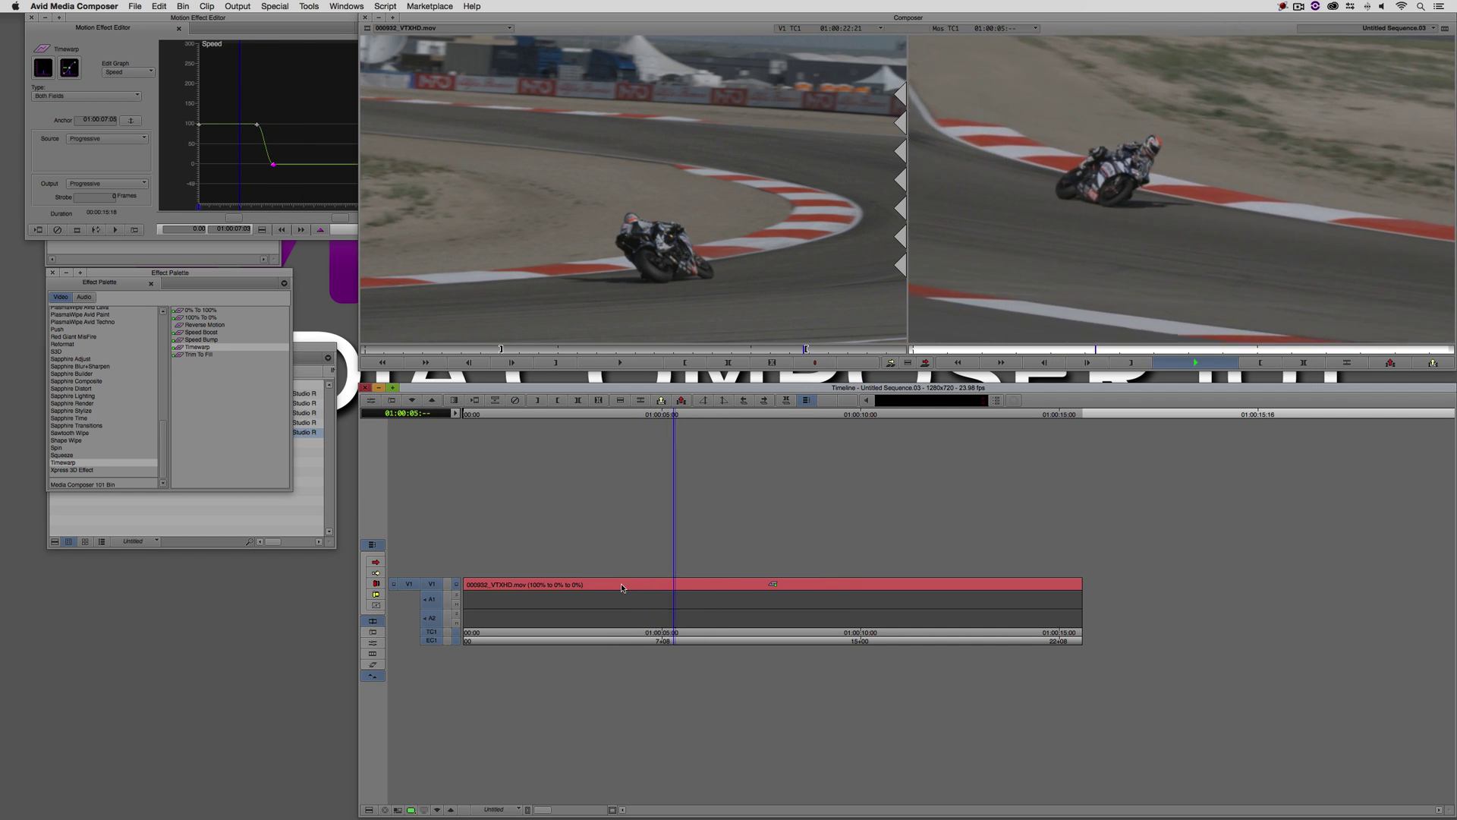
key("space")
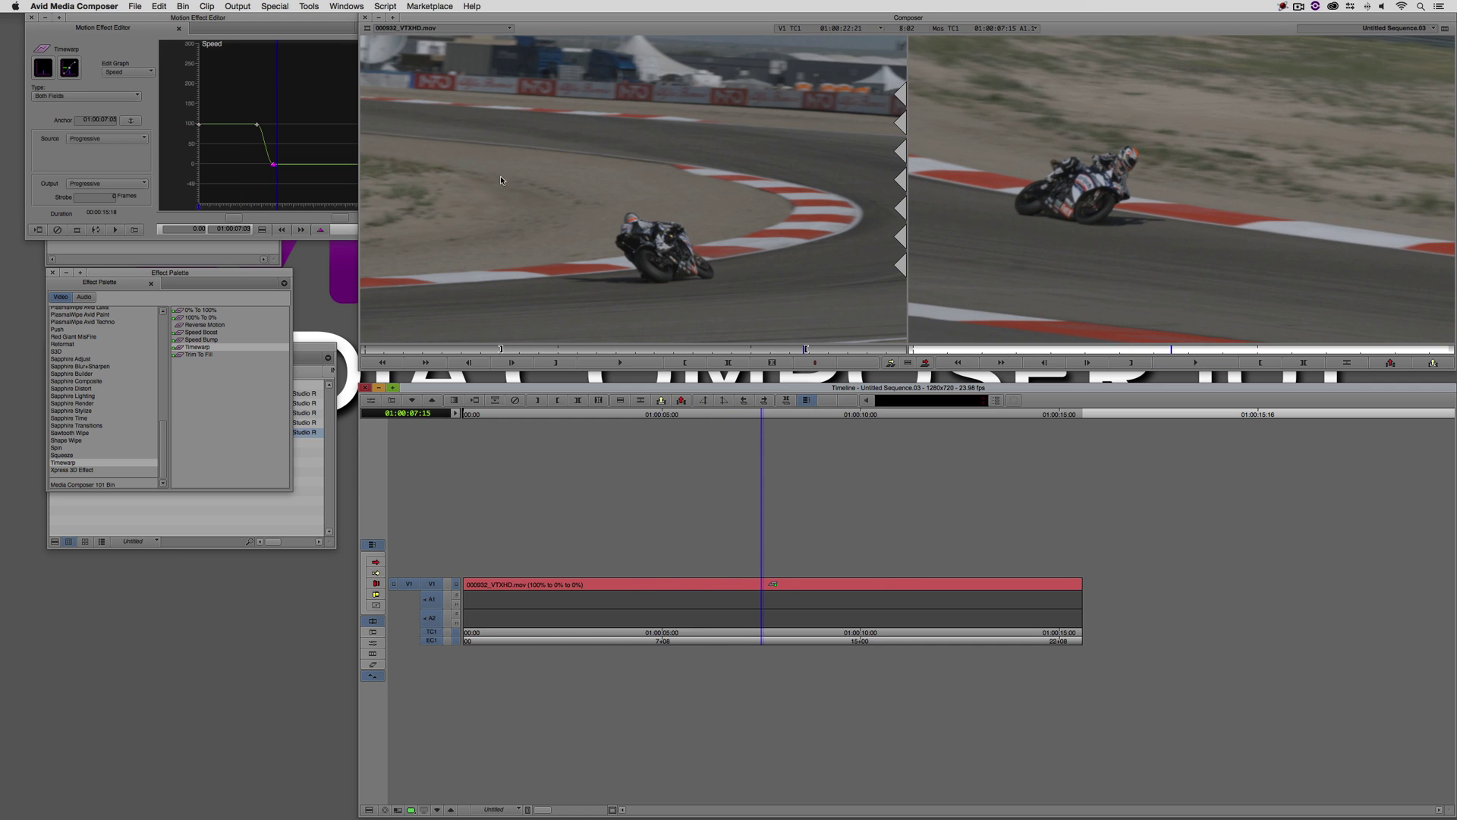
- Change the Timewarp's render type to Blended VTR in the Motion Effect Editor
left_click(220, 20)
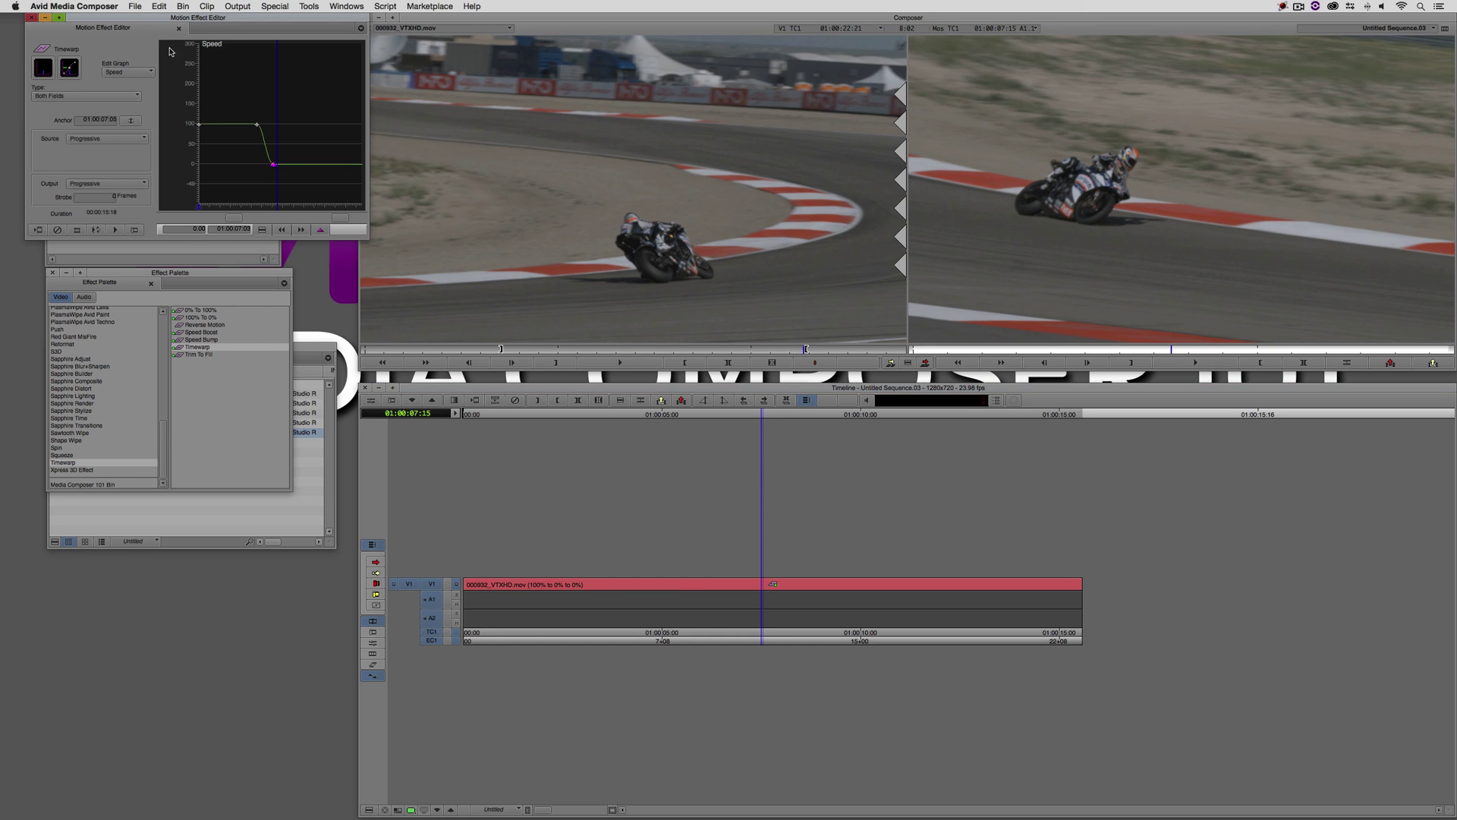
left_click(67, 97)
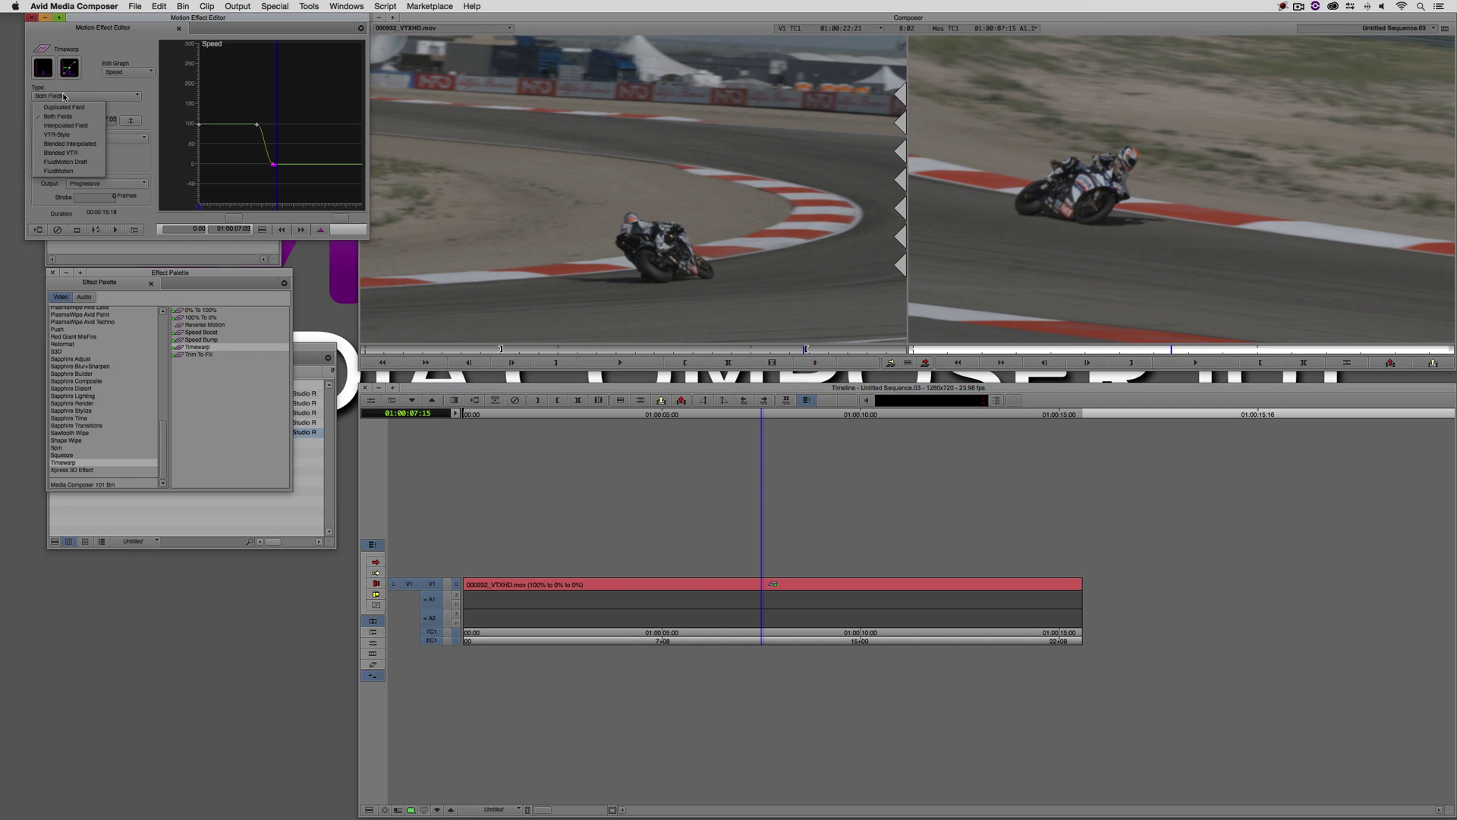
left_click(63, 153)
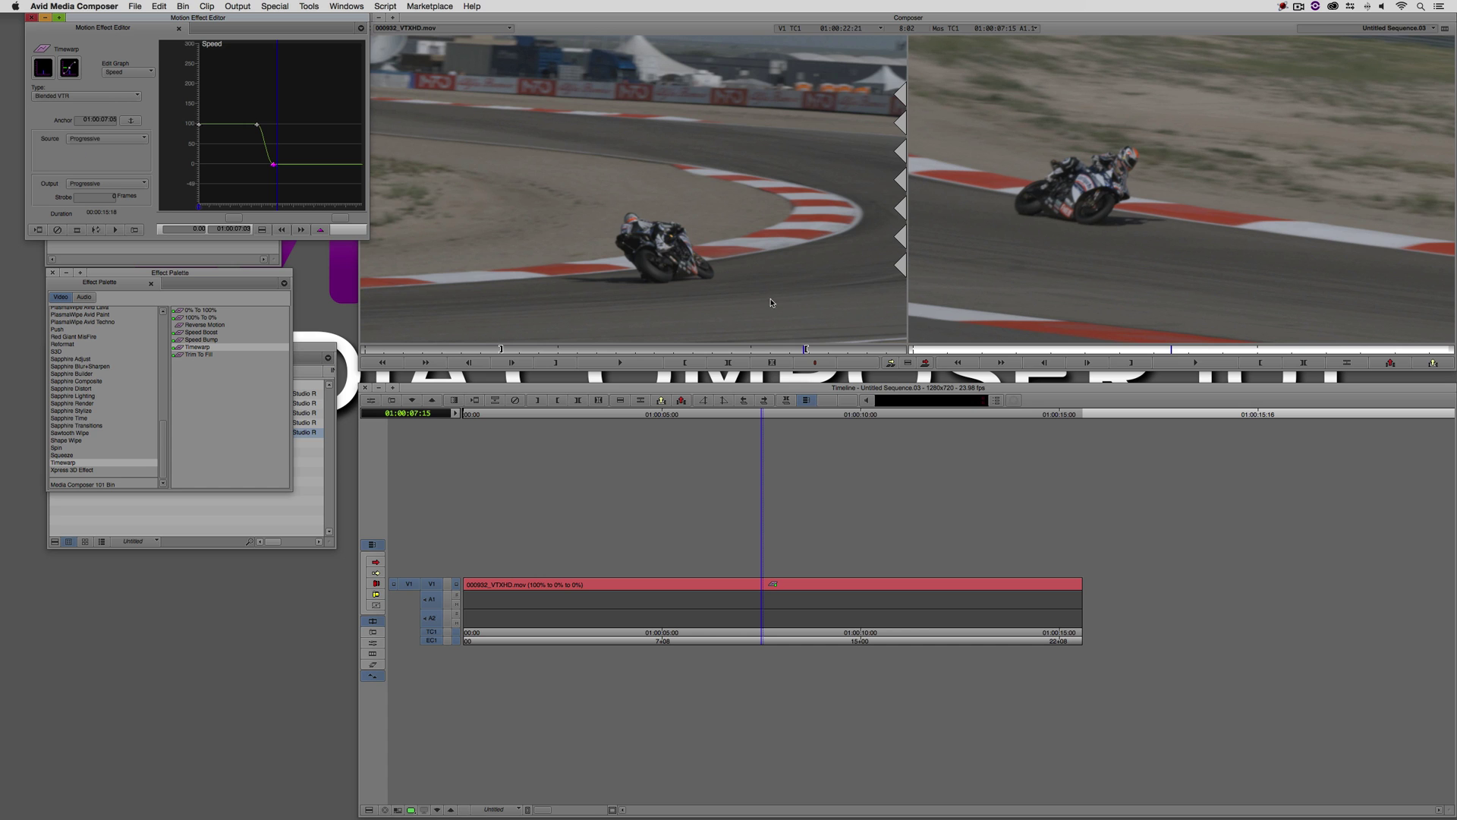
- Play the clip through the frozen section and stop the playhead at 01:00:13:05
left_click(1081, 209)
left_click_drag(615, 576, 583, 572)
key("space")
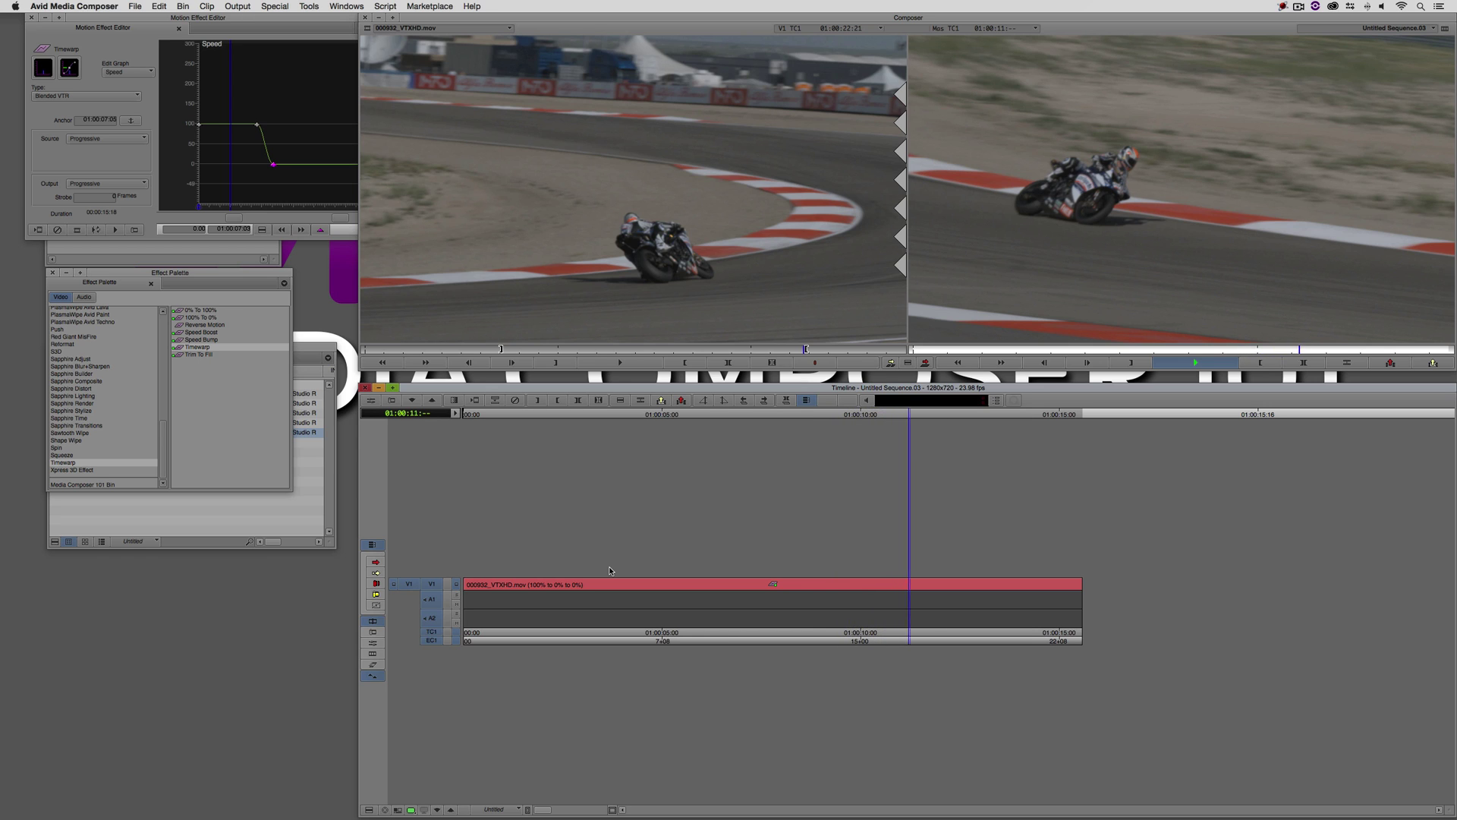
key("space")
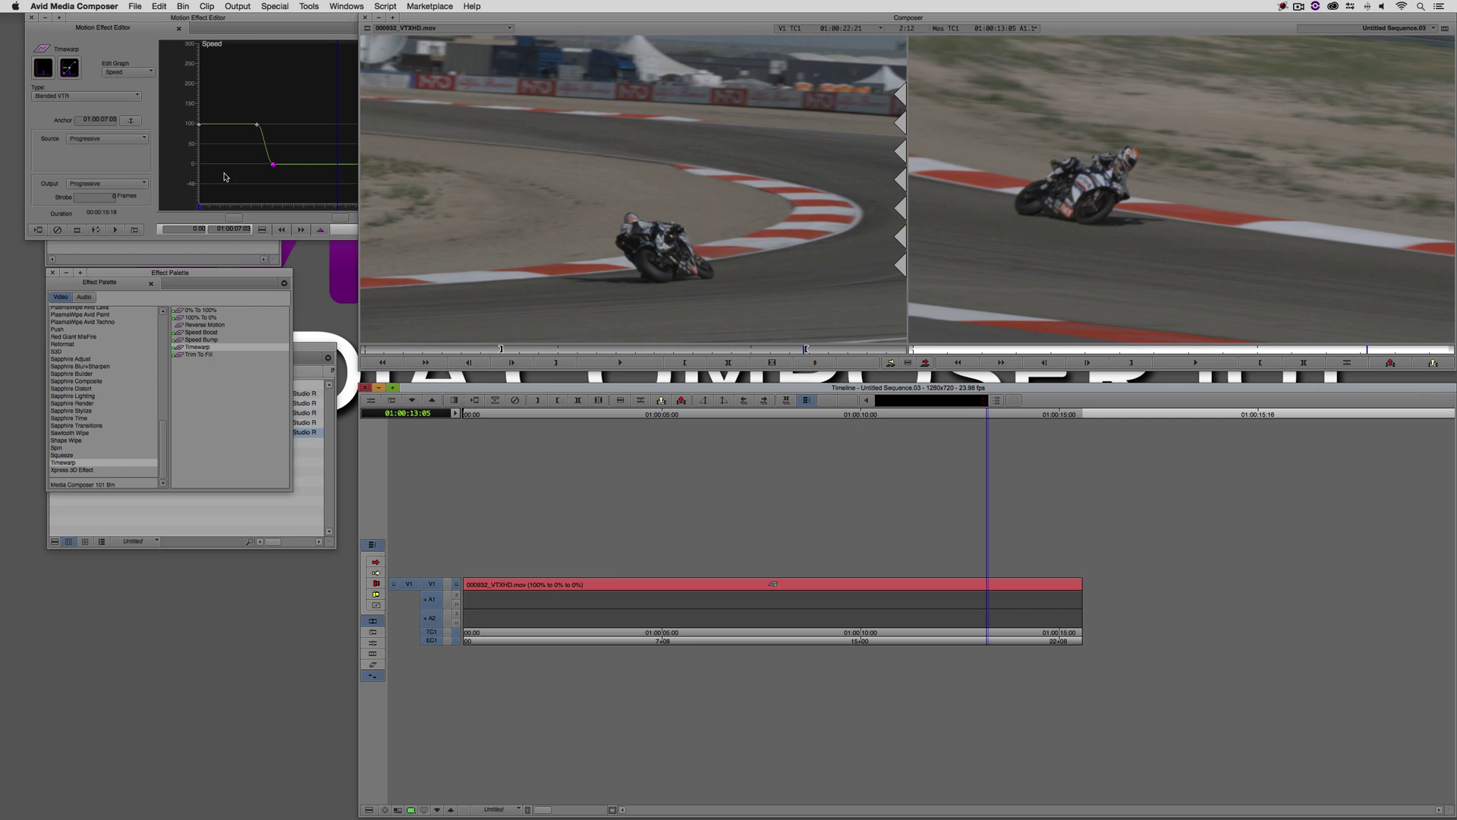
- Add speed keyframes at 01:00:13:05 and 01:00:14:23, and raise the second keyframe to 100%
left_click(174, 110)
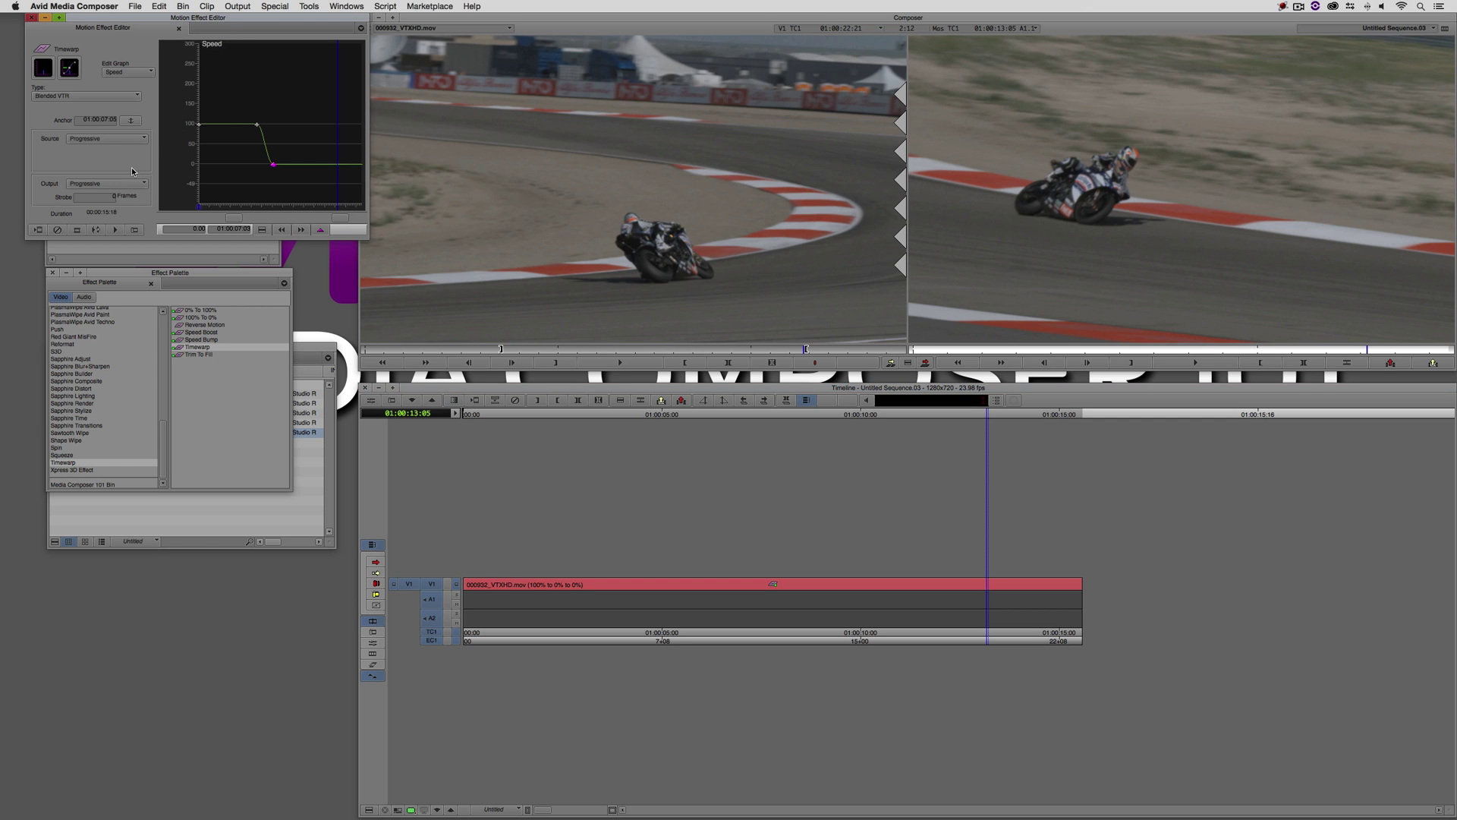
left_click(1011, 157)
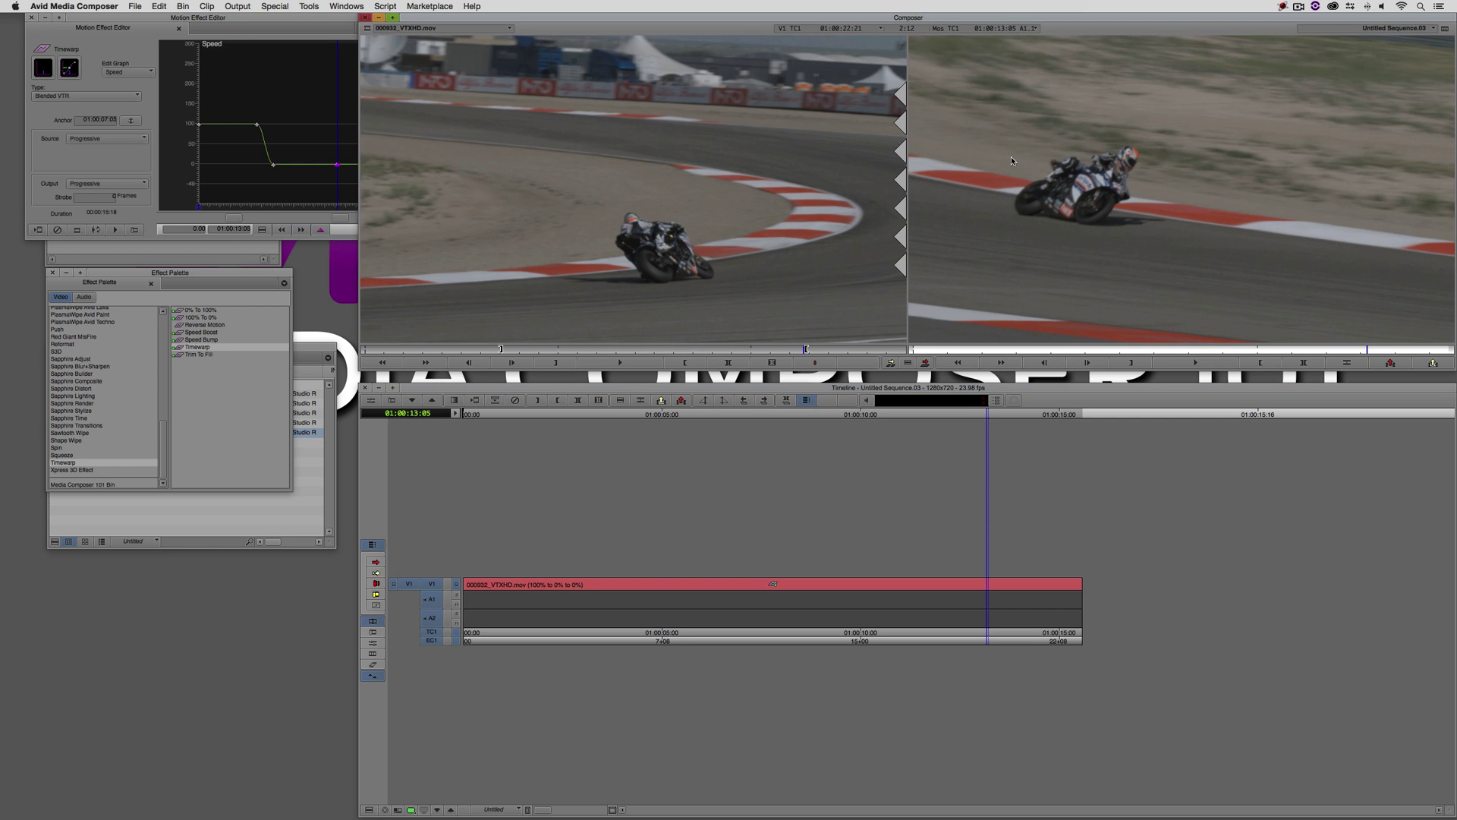
type("+42")
key("Return")
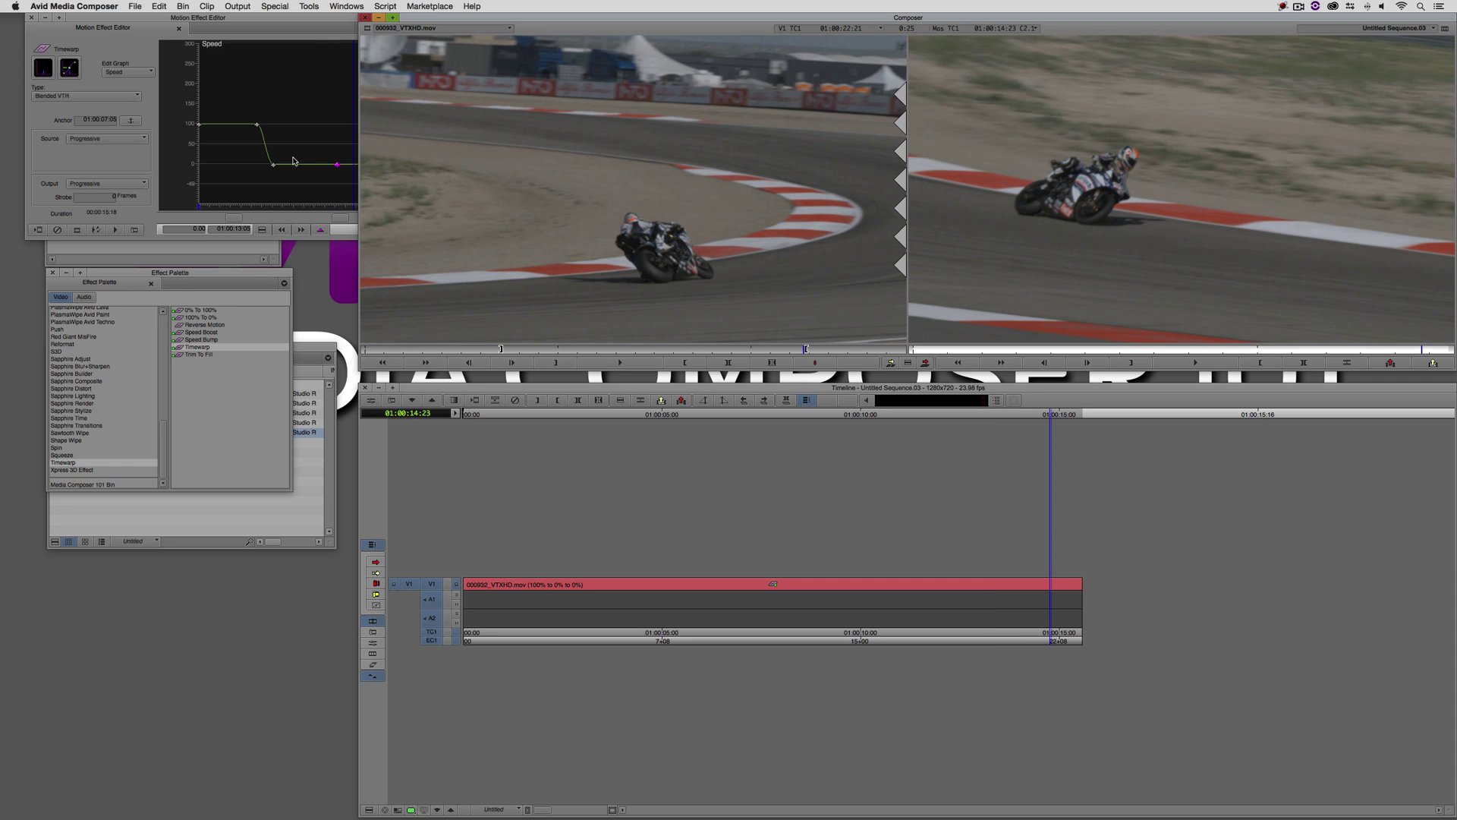
left_click(285, 21)
left_click(308, 229)
left_click_drag(343, 164, 343, 124)
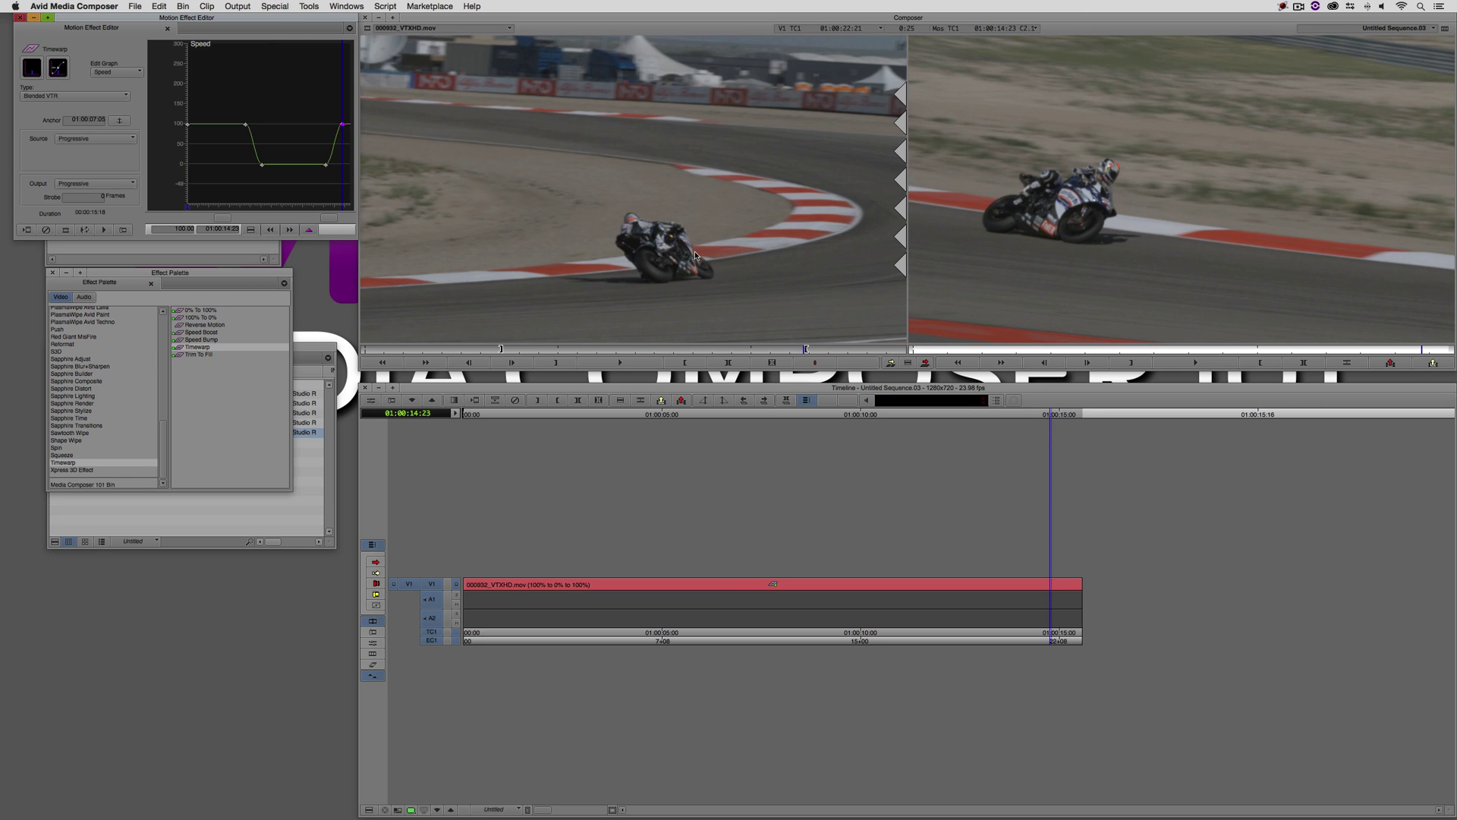
- Trim the clip's tail outward in Trim mode to extend it to about 19 seconds
left_click_drag(709, 575, 1128, 559)
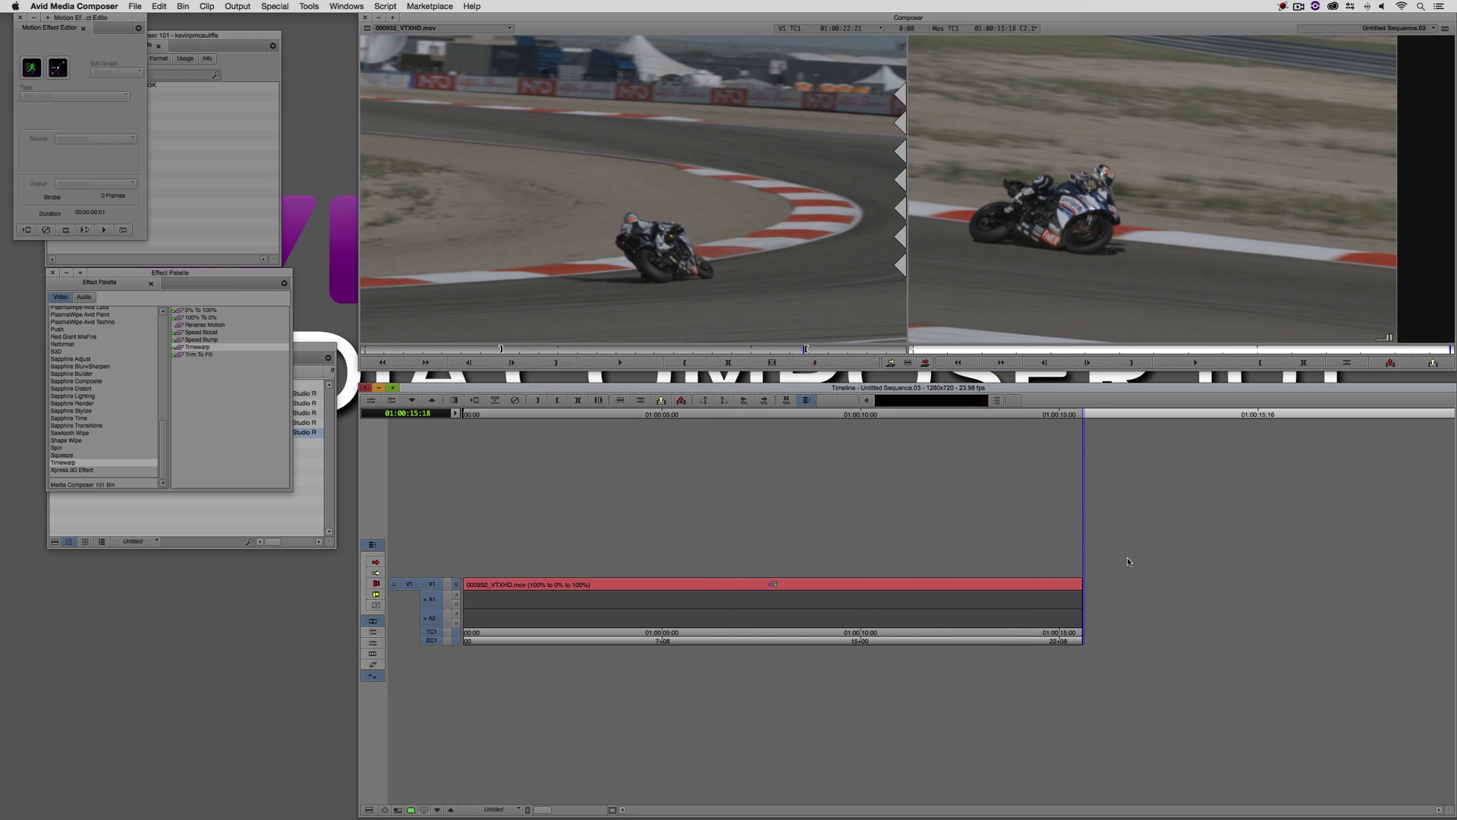
key("u")
left_click(906, 300)
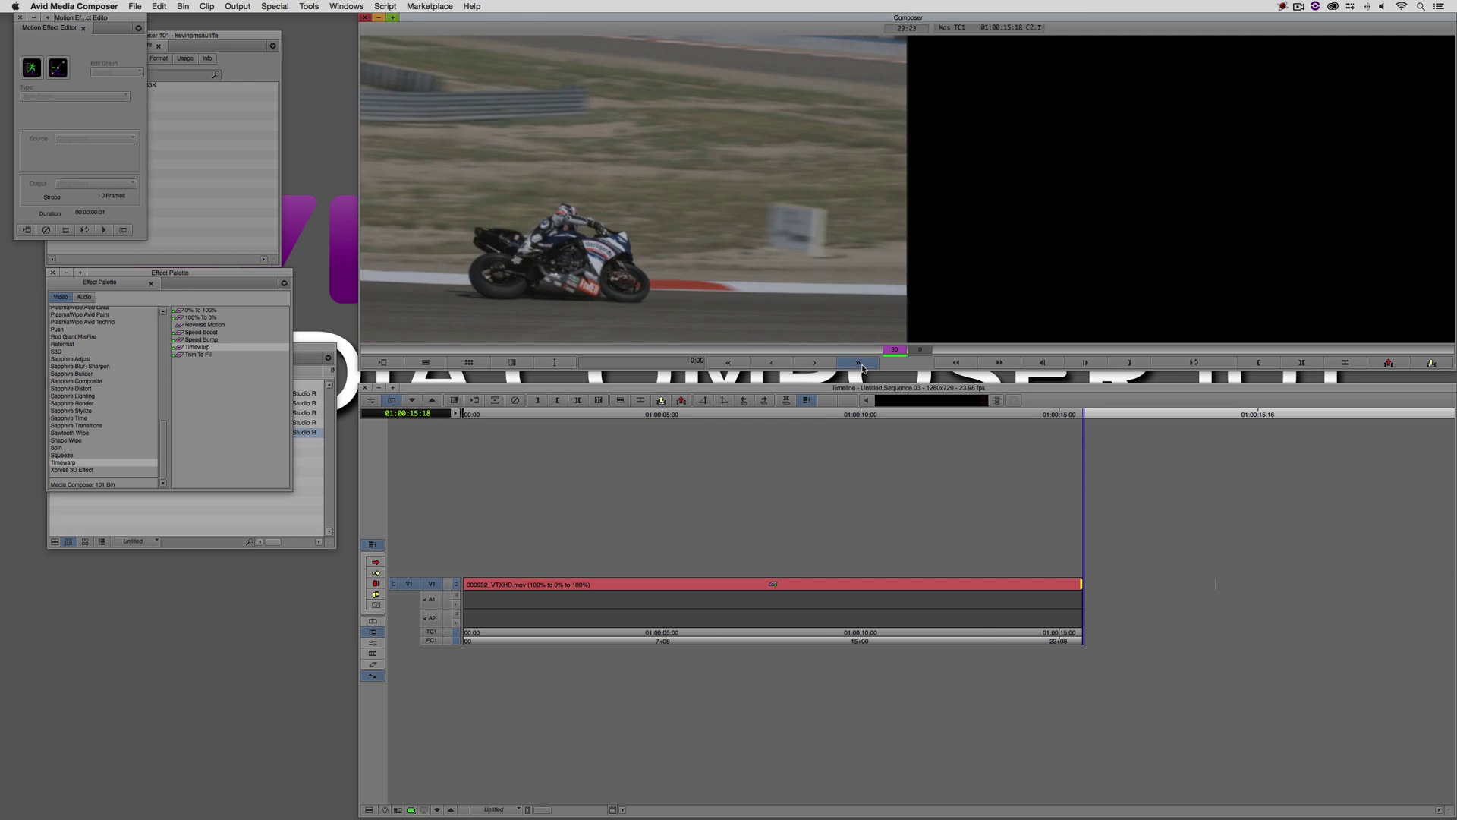
key("u")
- Play the lengthened clip to review the full ramp from normal speed to freeze and back
left_click_drag(722, 605, 514, 593)
key("space")
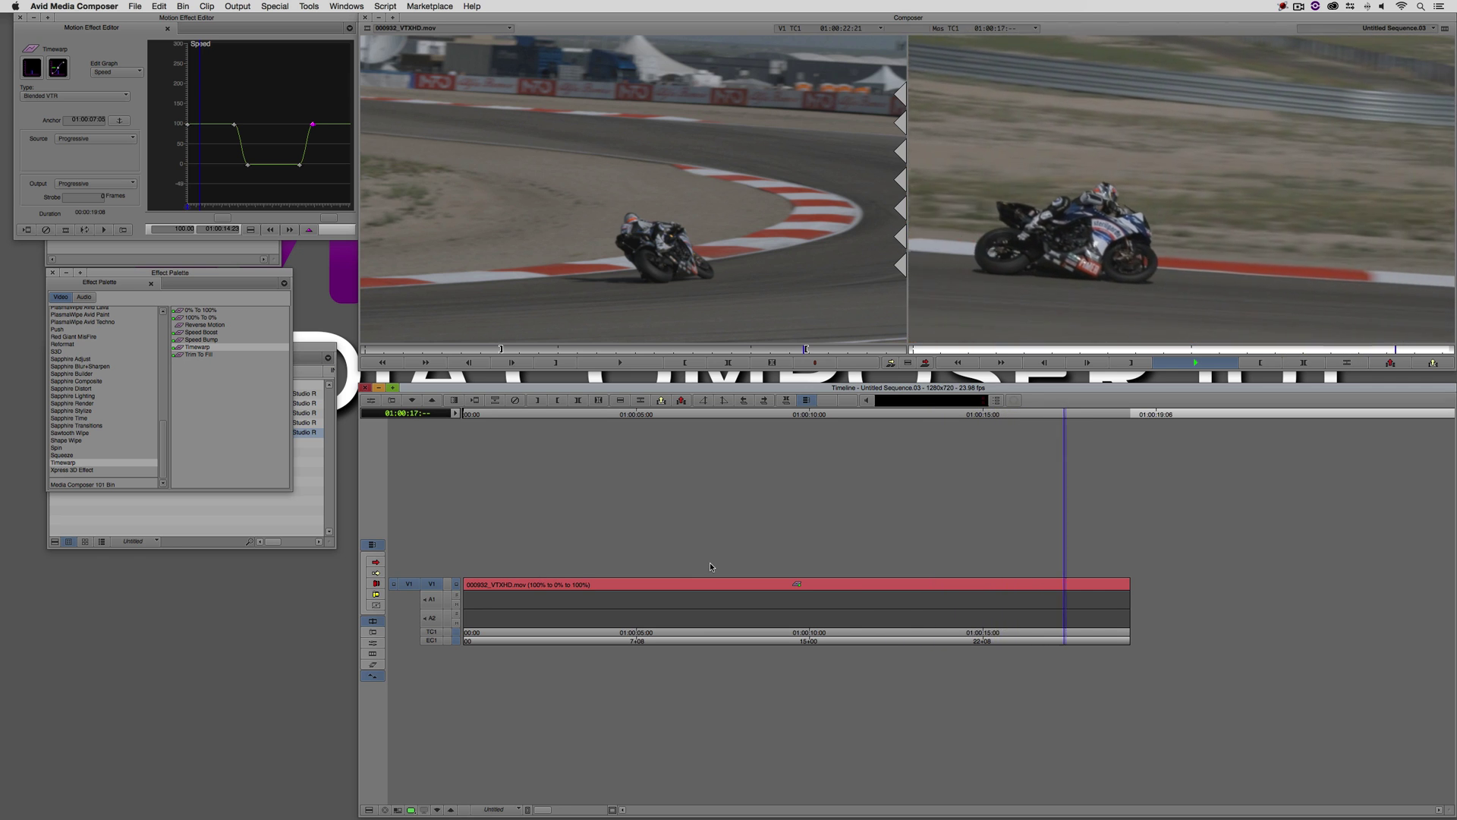
key("space")
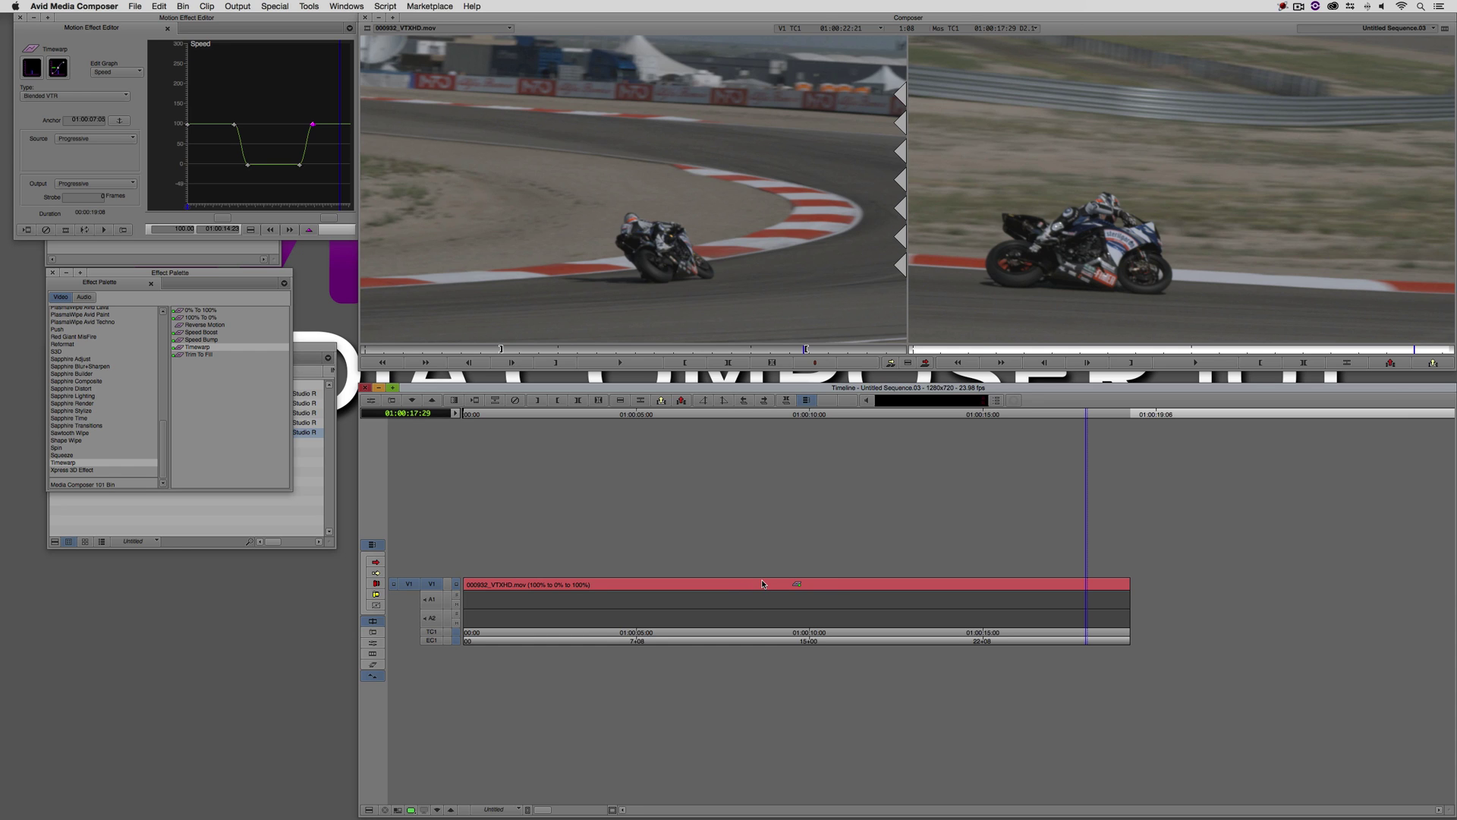
- Add video tracks V2 and V3, and move the playhead to the speed keyframe at 01:00:05:15
key("super+y")
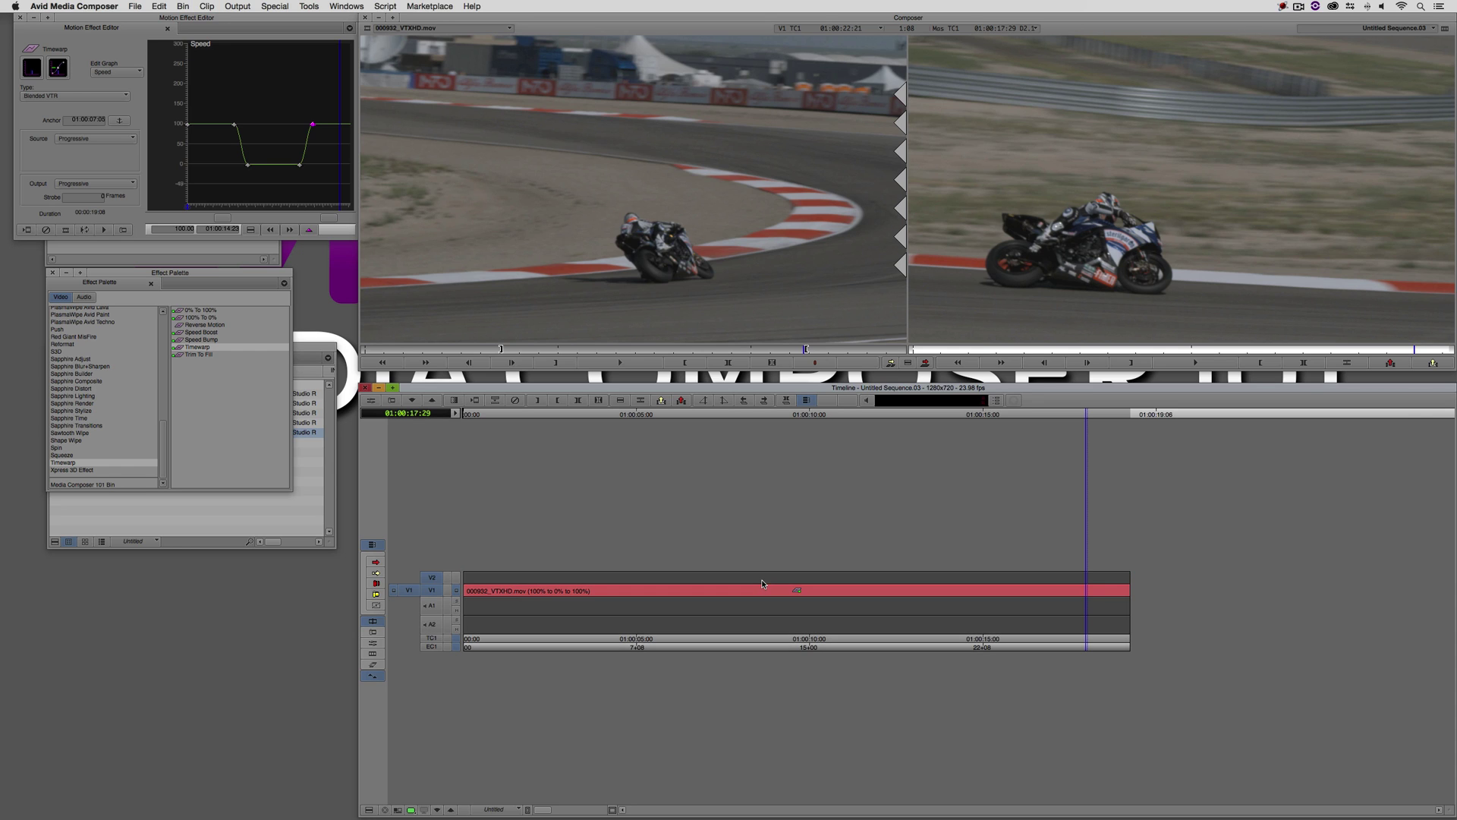
key("super+y")
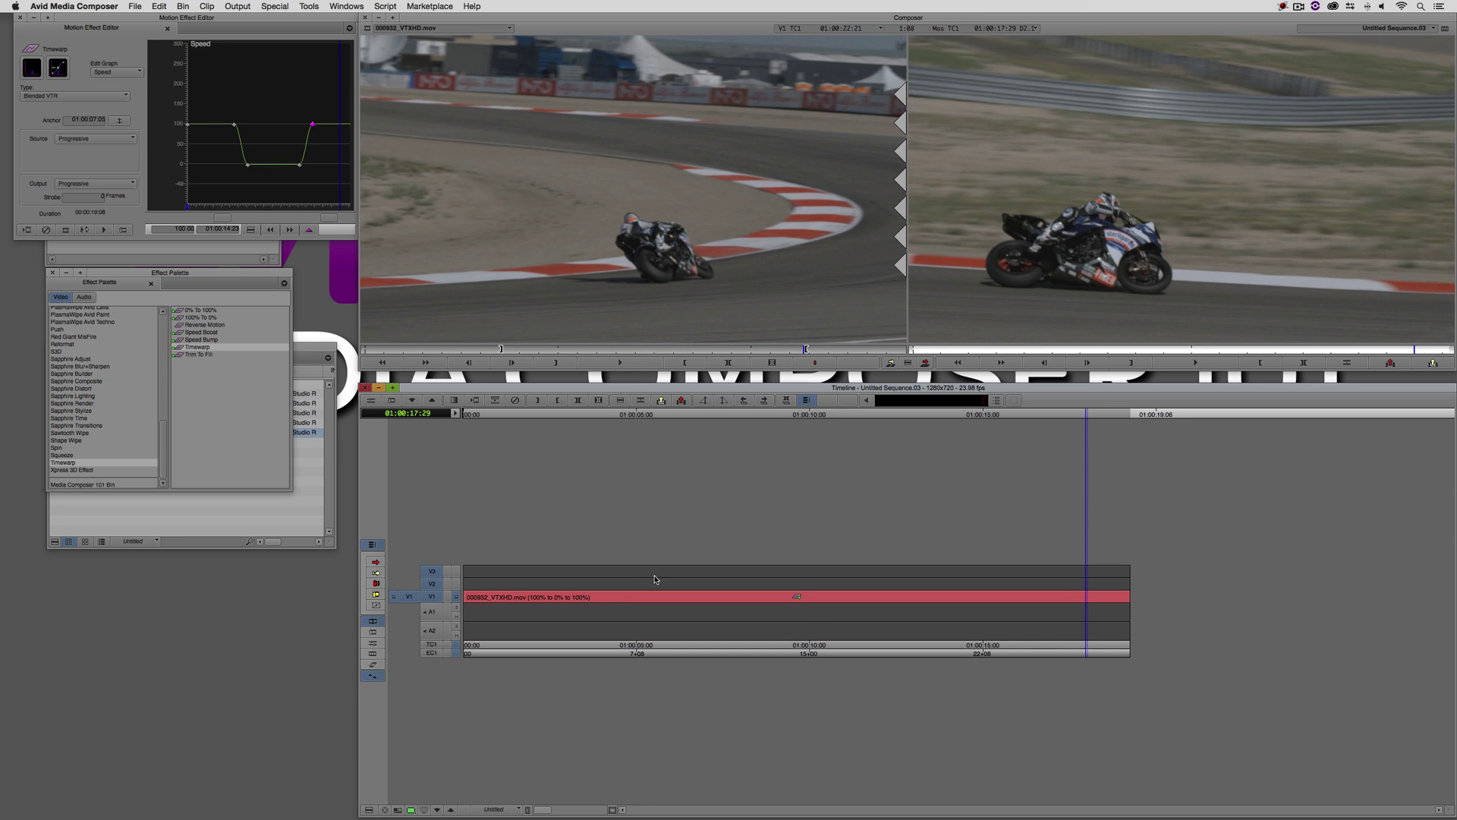
left_click(234, 126)
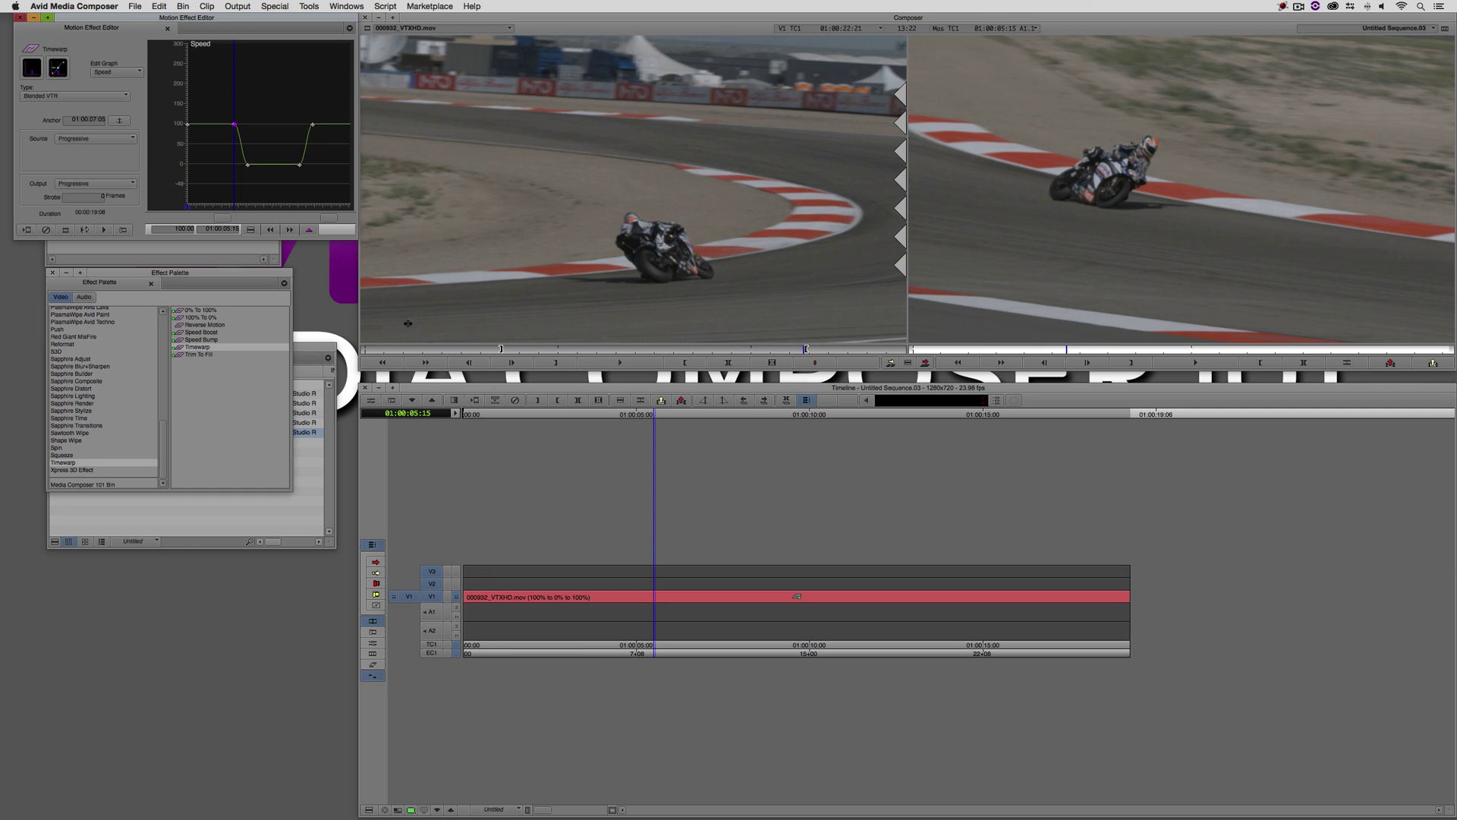
- Exclude V1 and add an edit to the empty V2 and V3 tracks at 01:00:05:15
left_click_drag(586, 569, 725, 567)
key("super+bracketright")
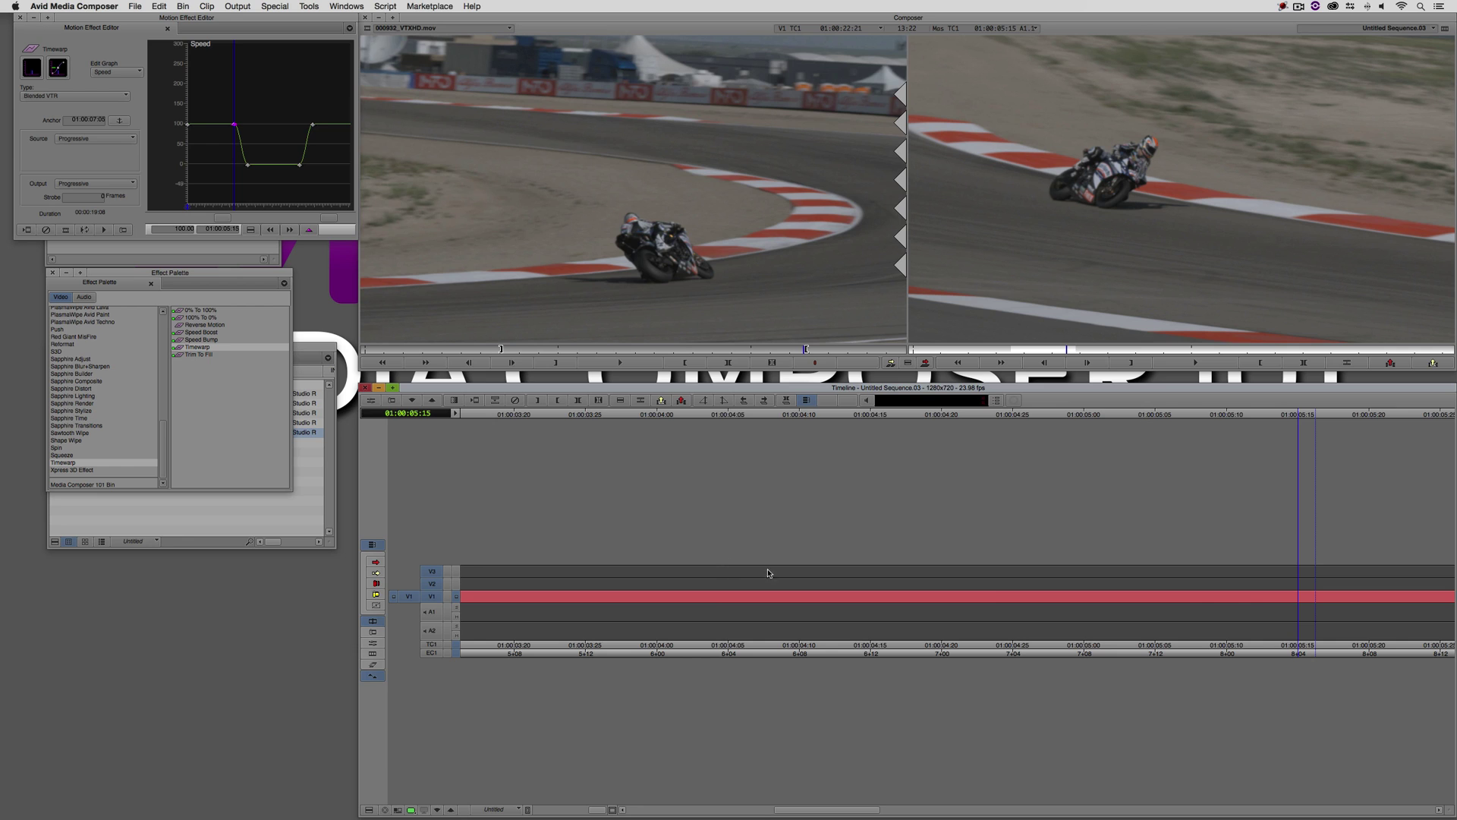
left_click_drag(409, 596, 437, 576)
left_click(435, 575)
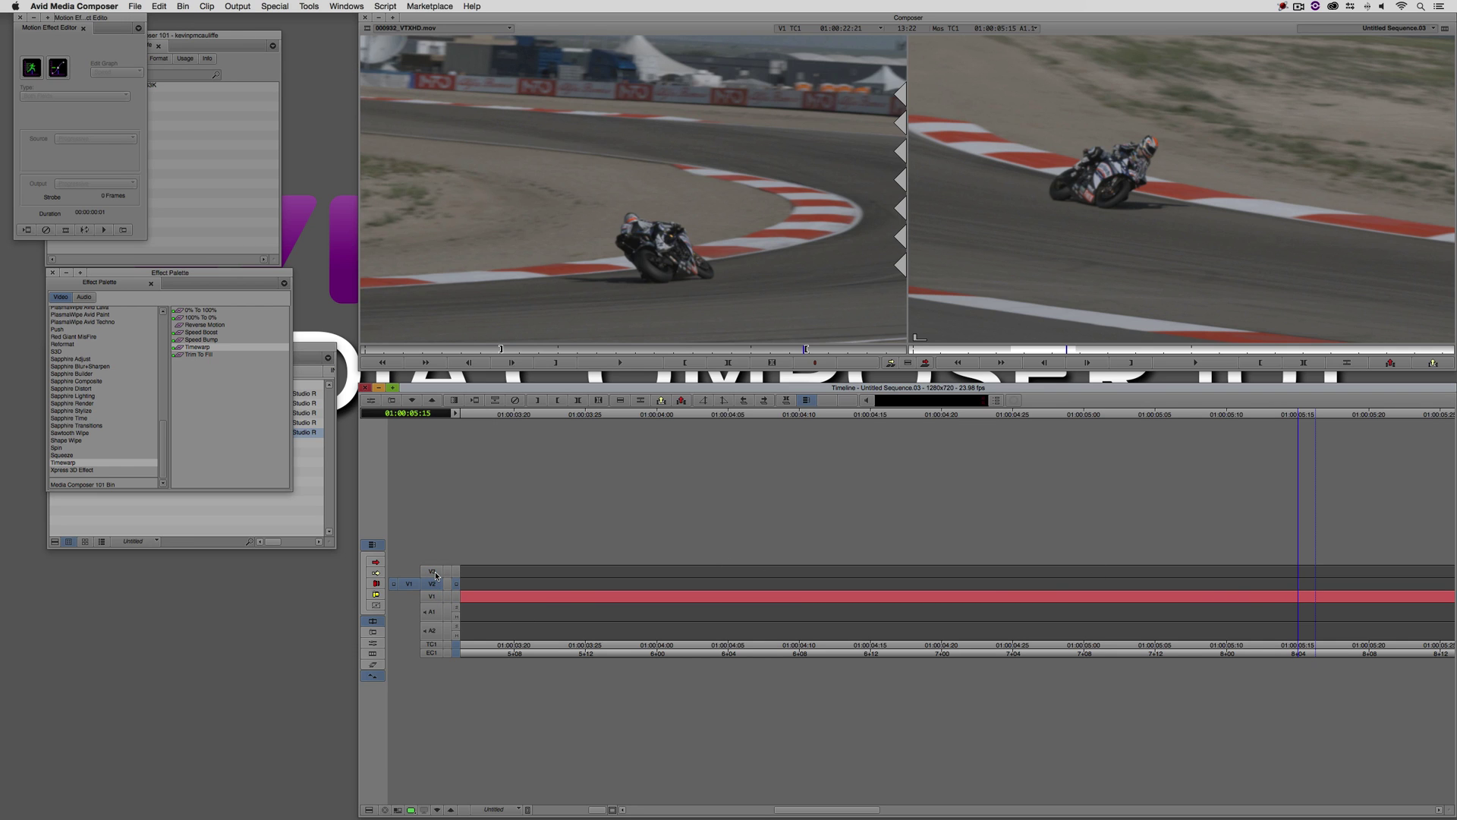
left_click(436, 575)
left_click_drag(812, 808, 838, 806)
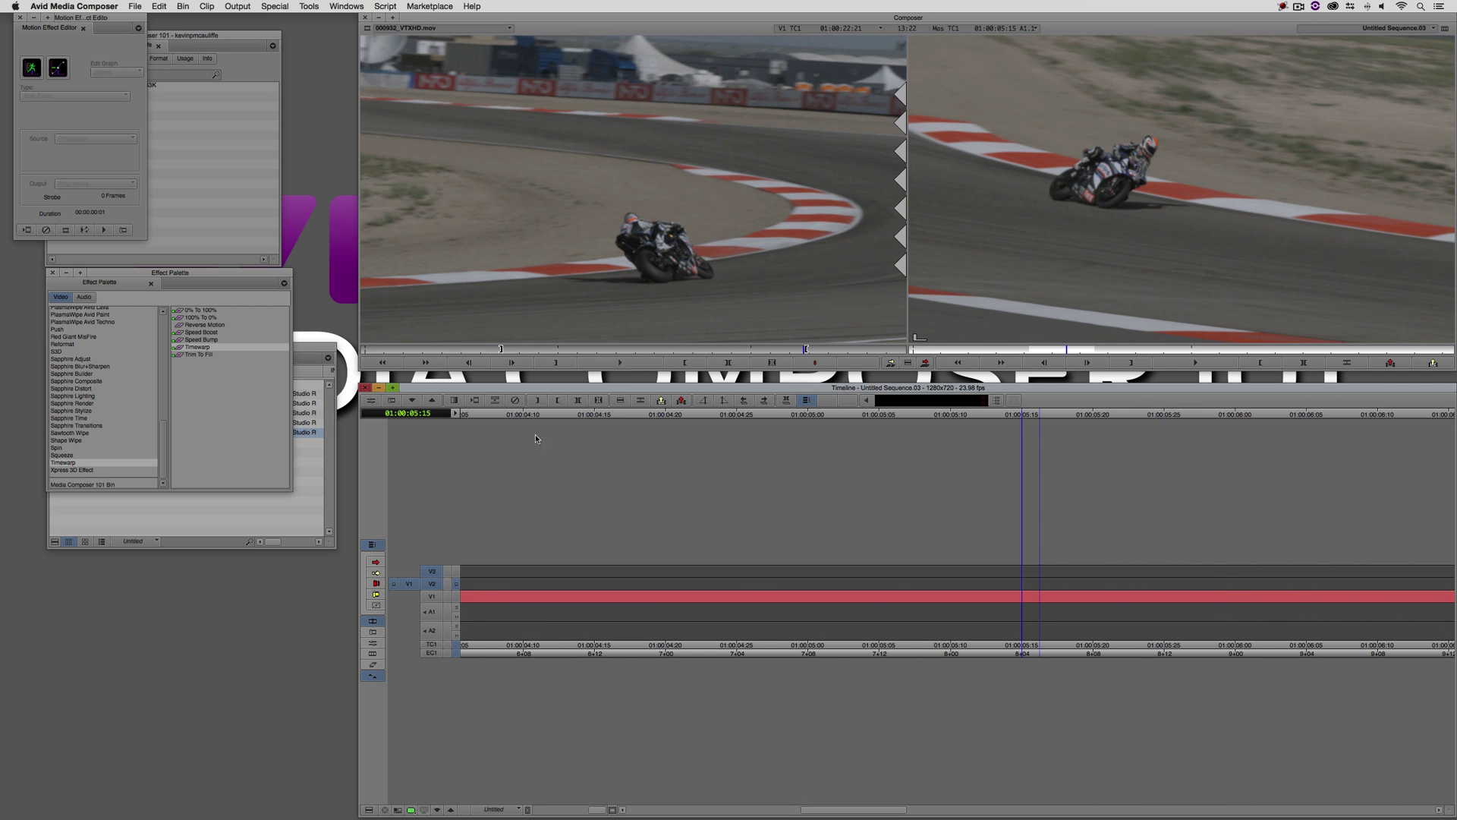
- Jump to the clip's last Timewarp speed keyframe at 01:00:14:23 and add a matching edit on V2 and V3
key("apostrophe")
left_click(1030, 598)
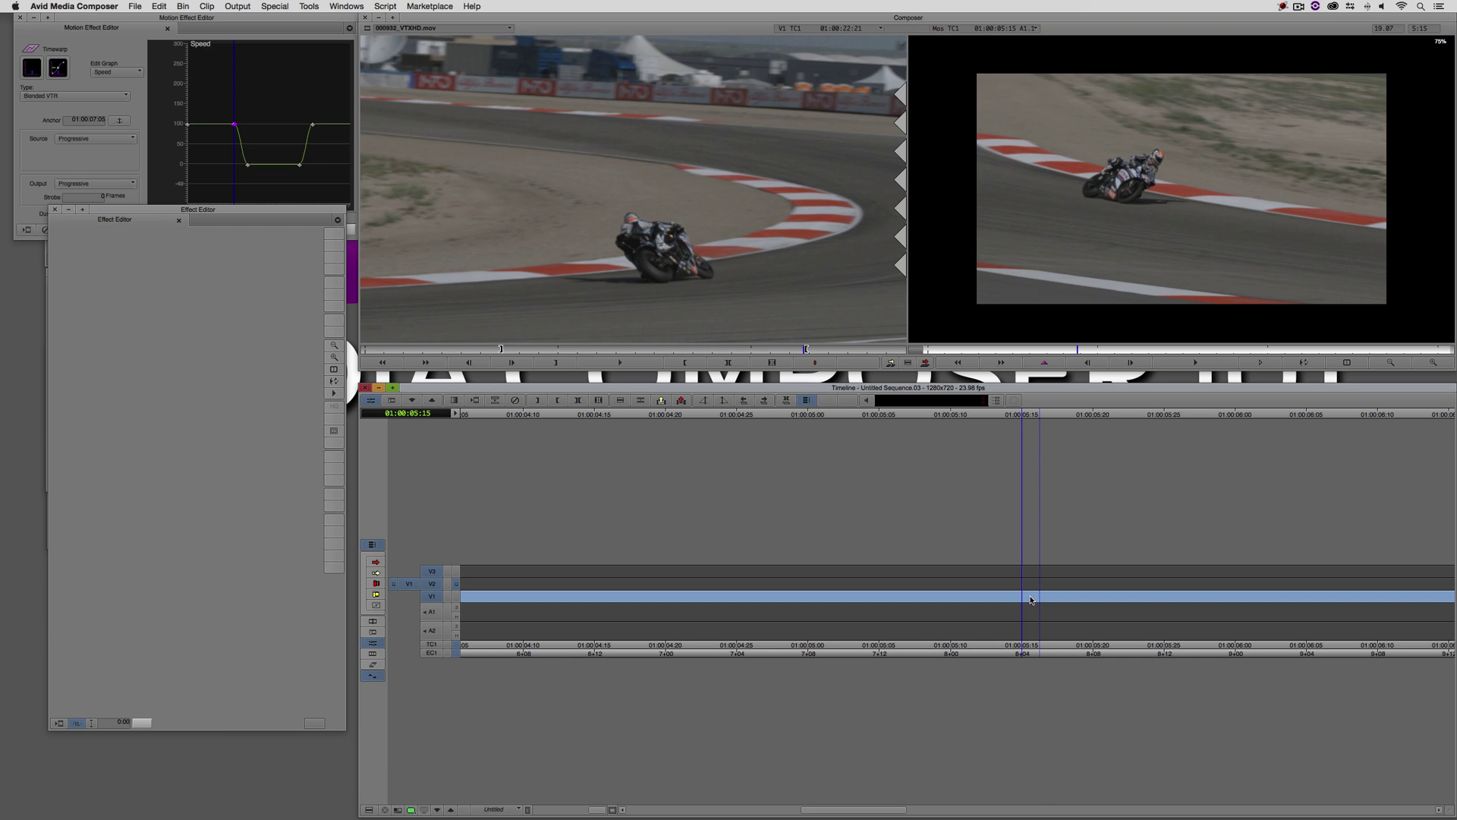
left_click(313, 124)
left_click(432, 596)
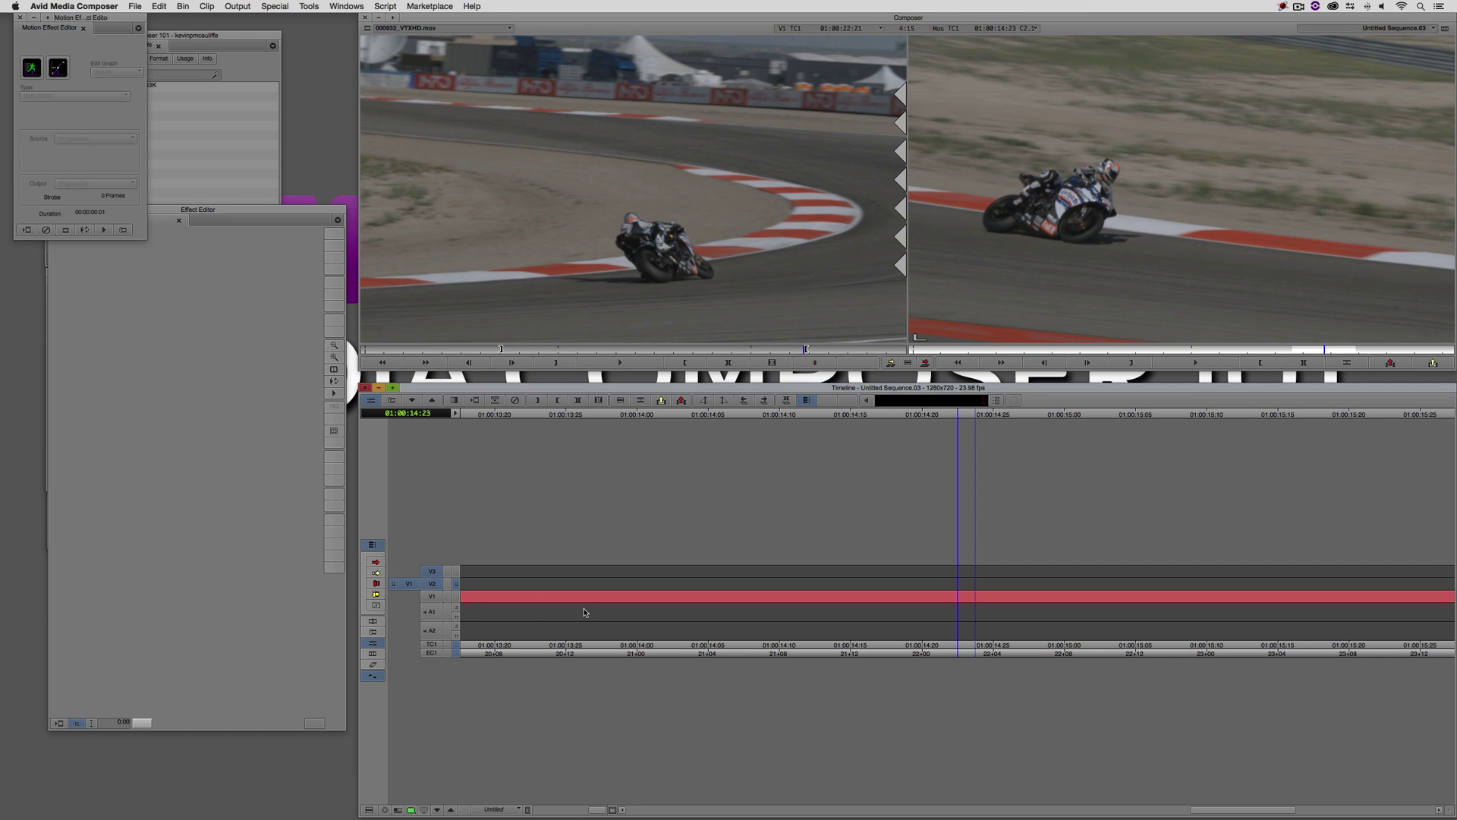
key("super+slash")
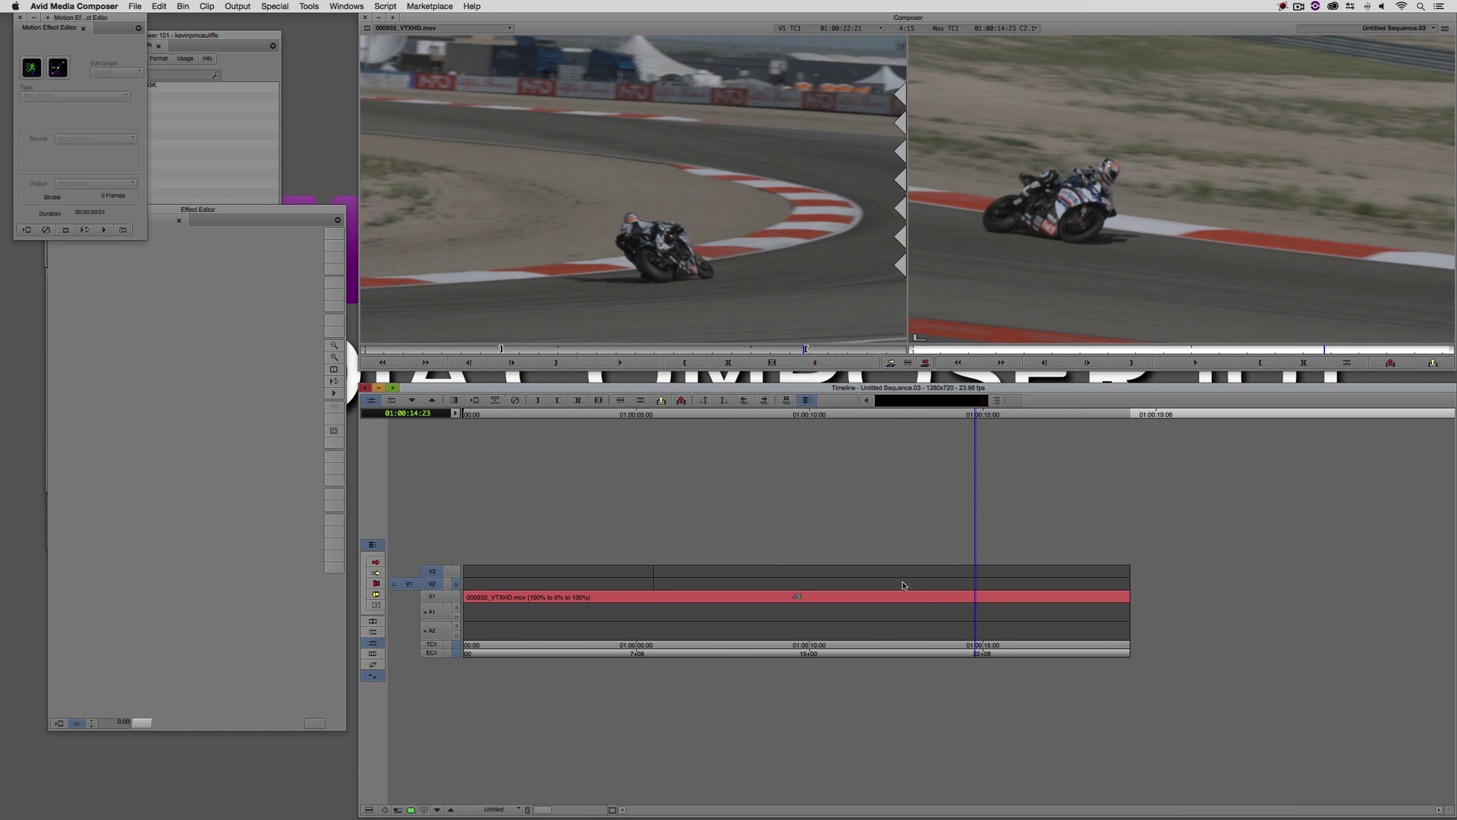
left_click_drag(775, 598, 658, 588)
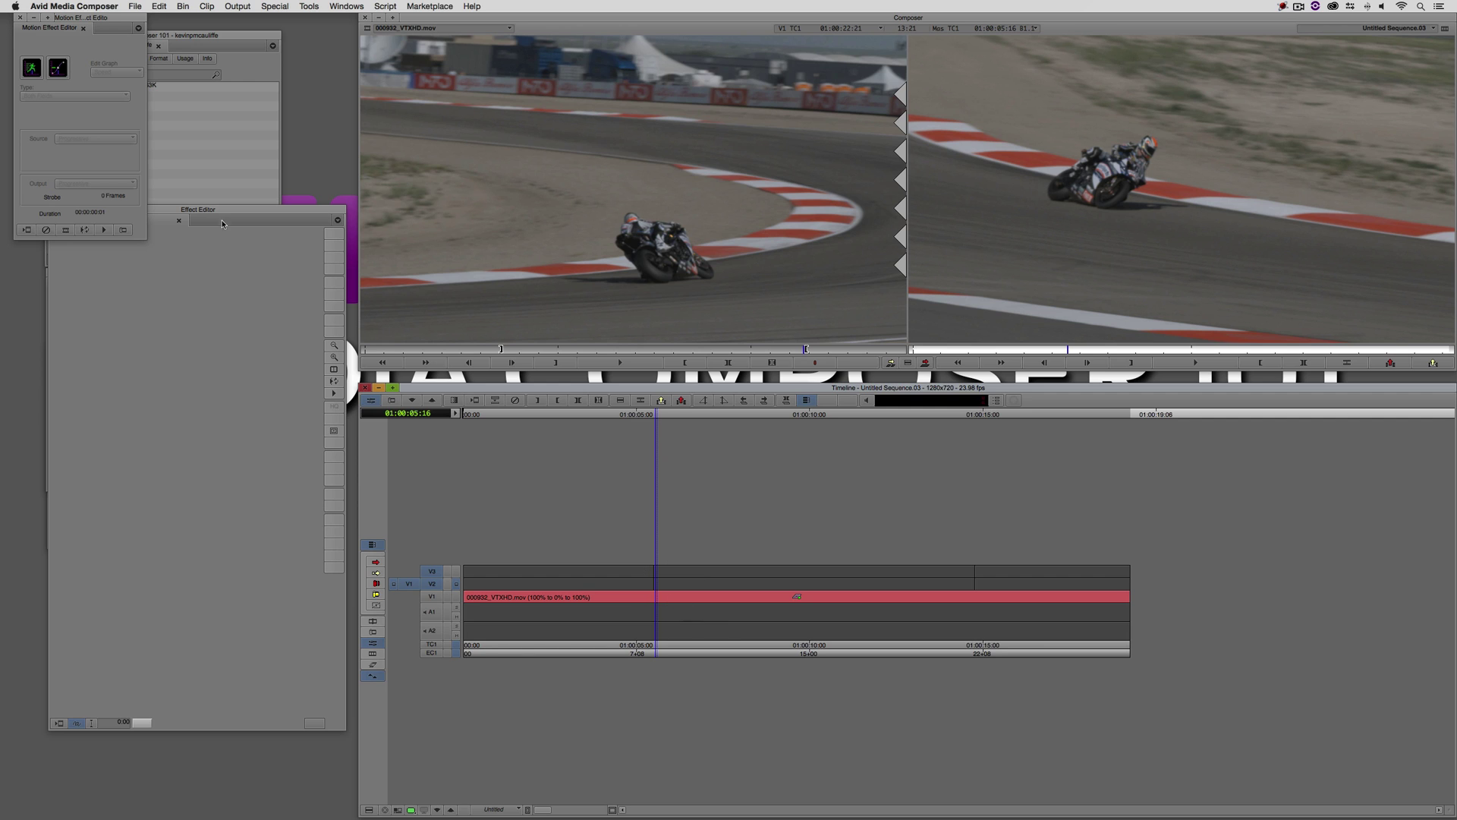
- Apply the BCC Colorize effect from the BCC Color & Tone category to the V2 filler between the two edits
left_click(81, 209)
left_click(54, 210)
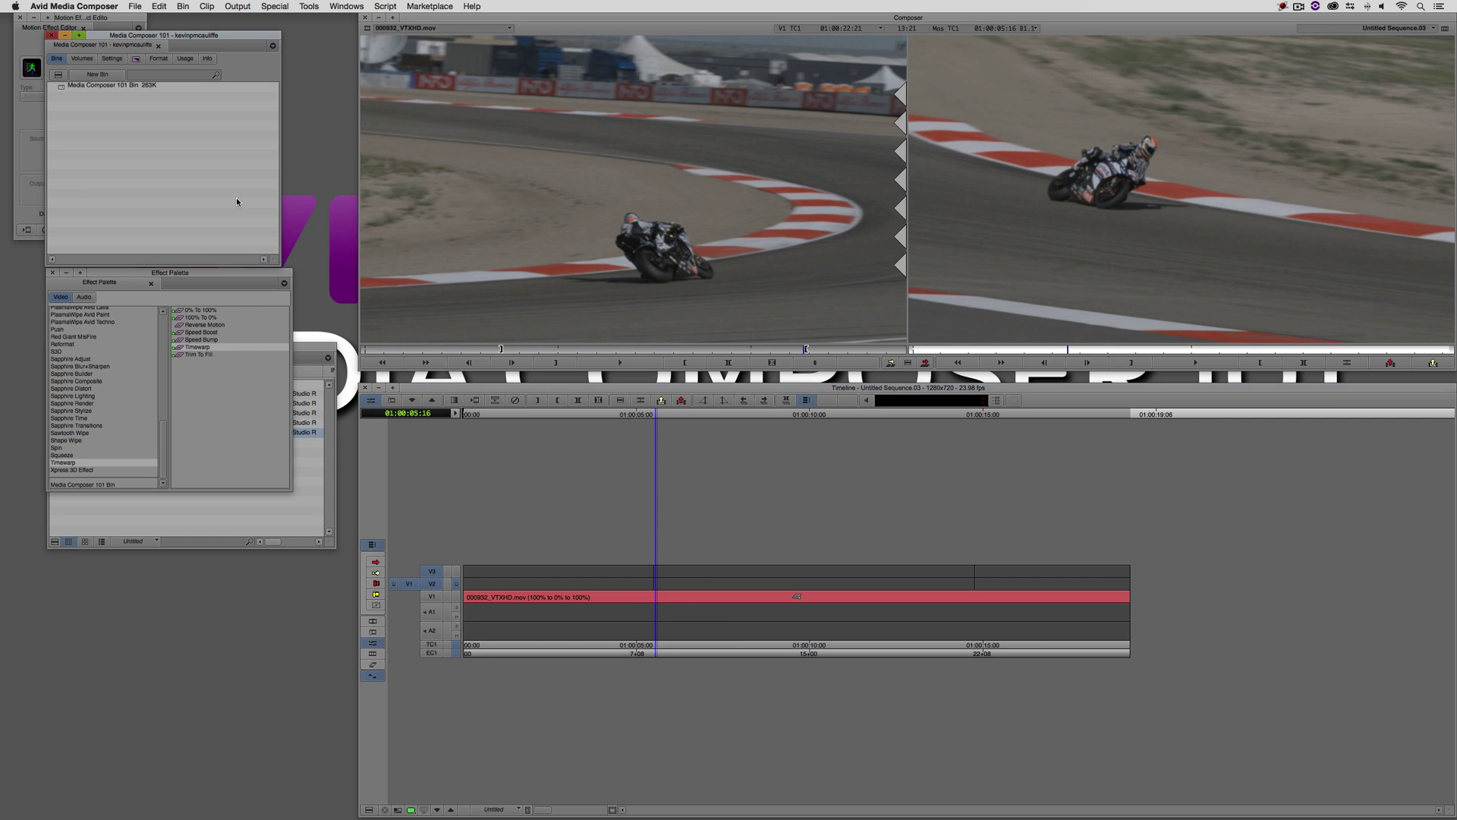
left_click(110, 184)
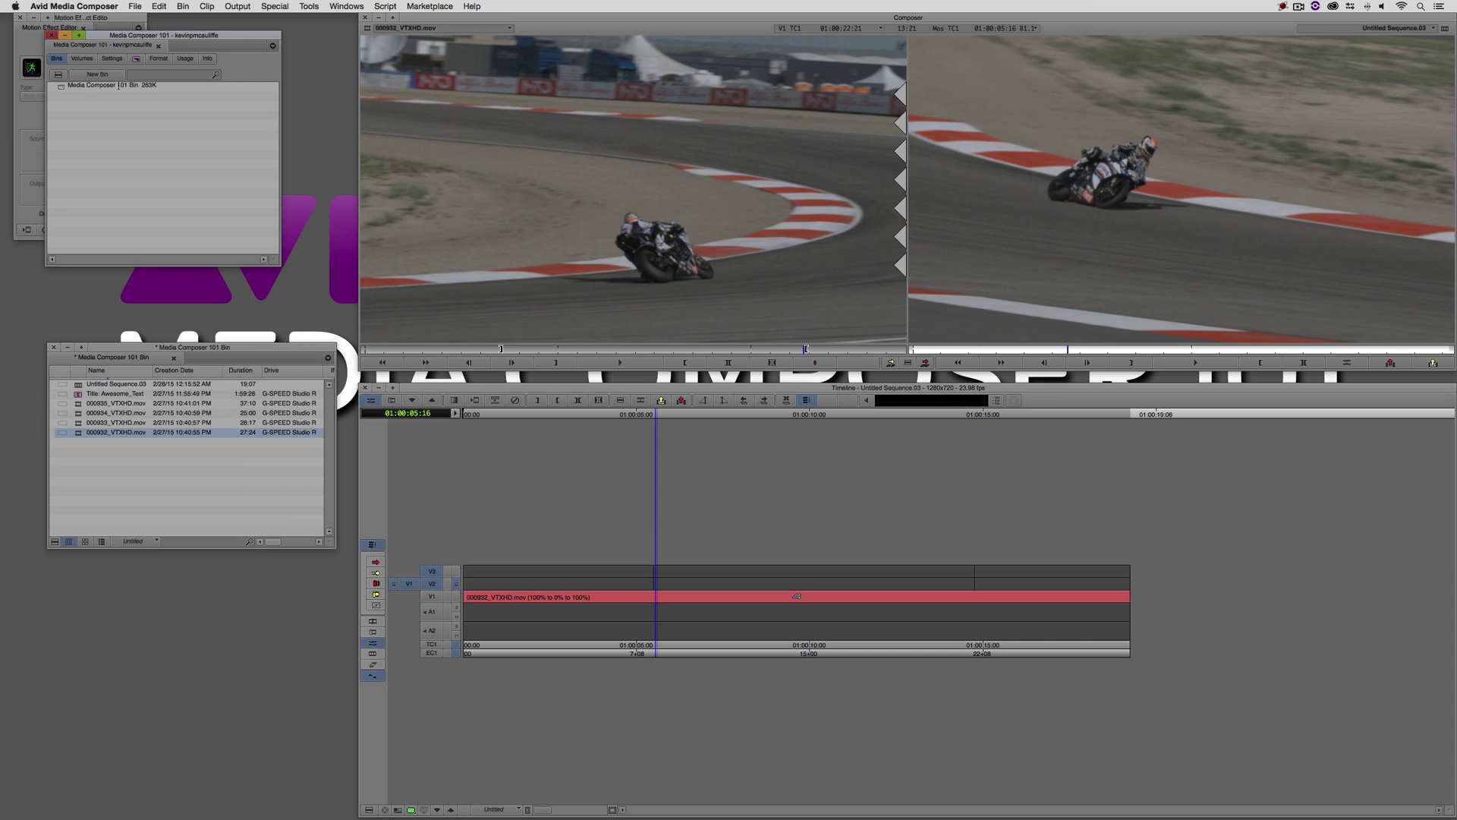
left_click(136, 59)
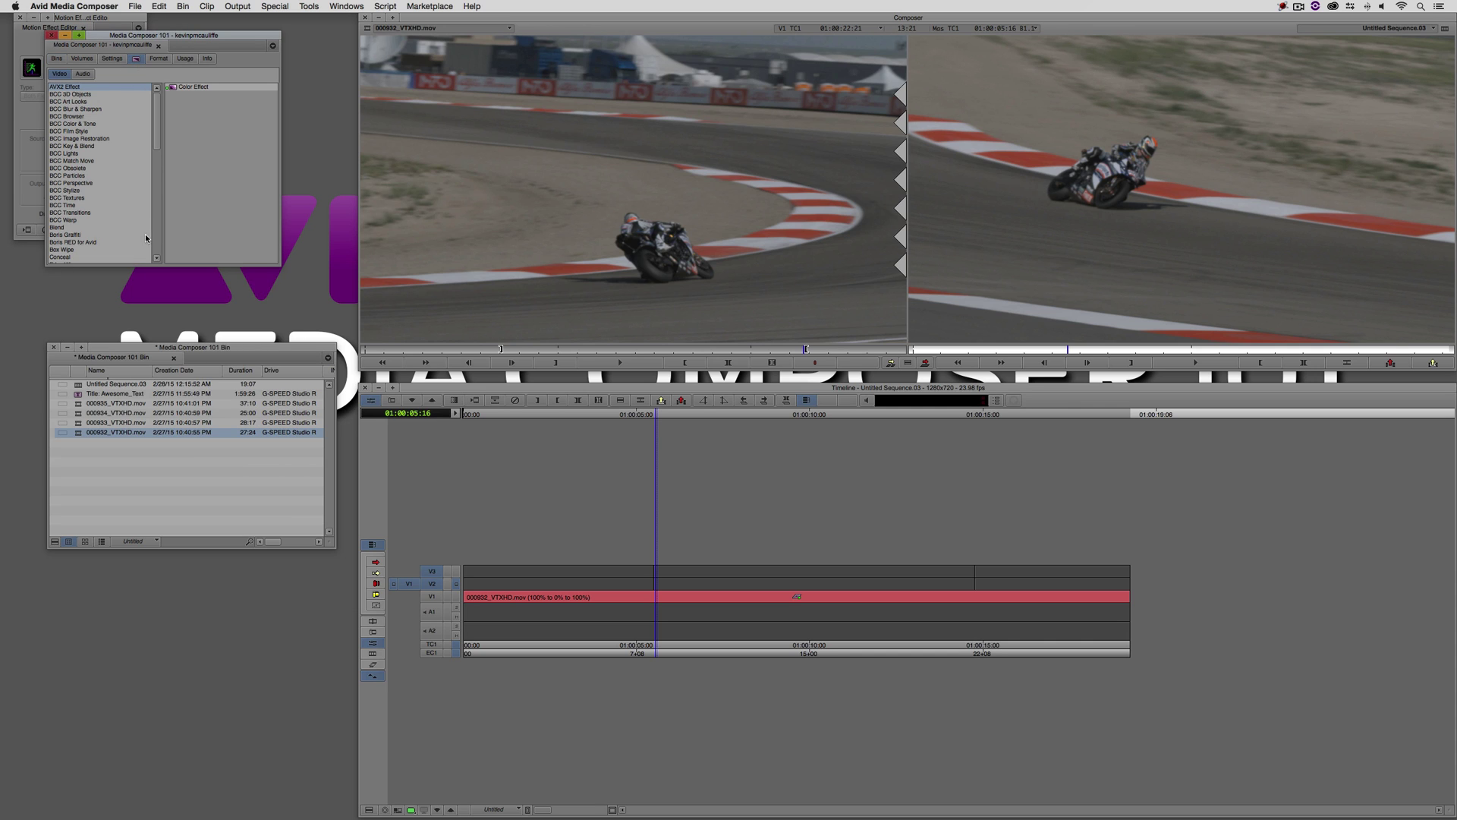
left_click(73, 123)
left_click(193, 126)
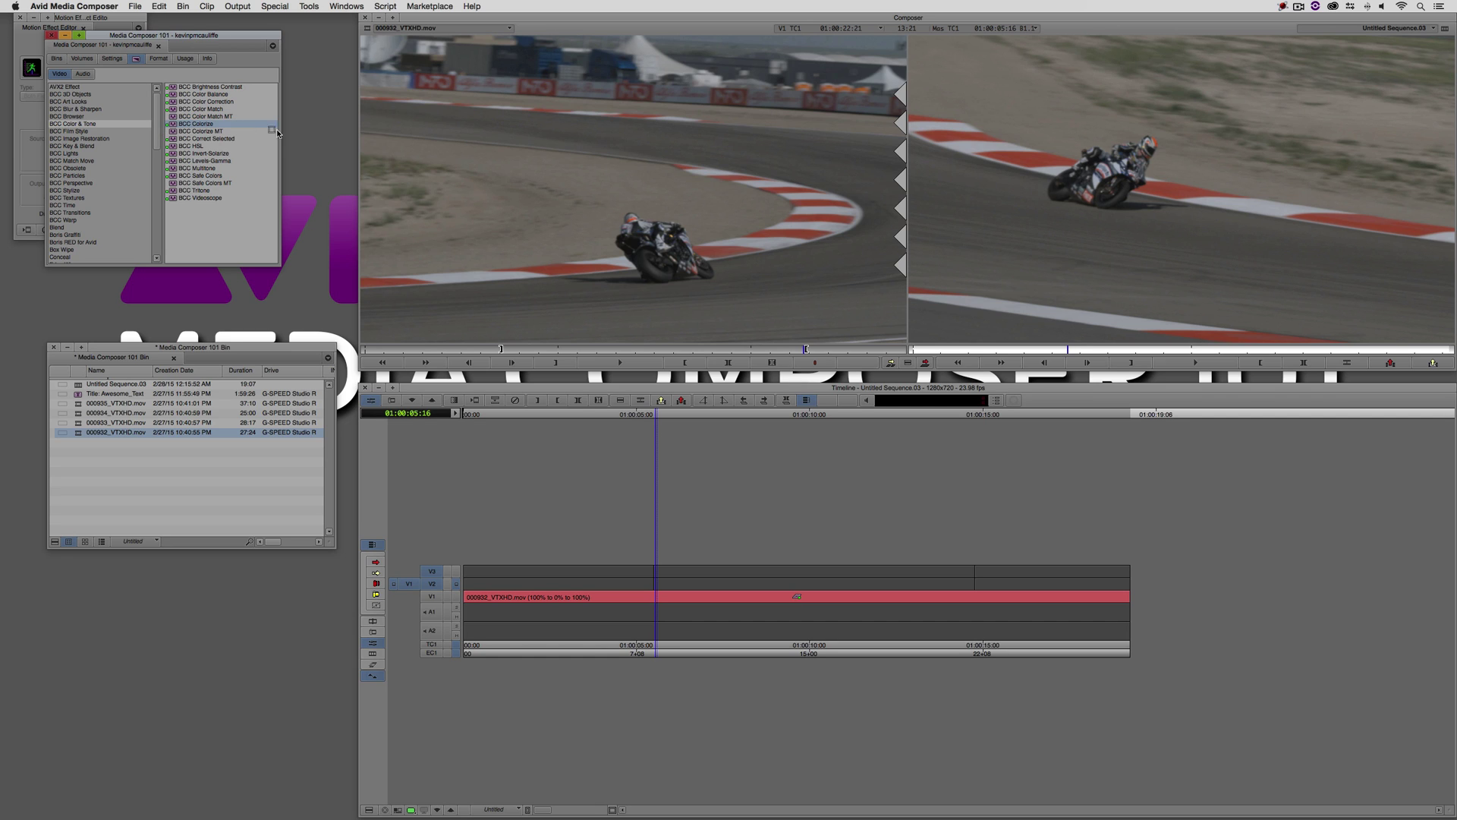
left_click(697, 586)
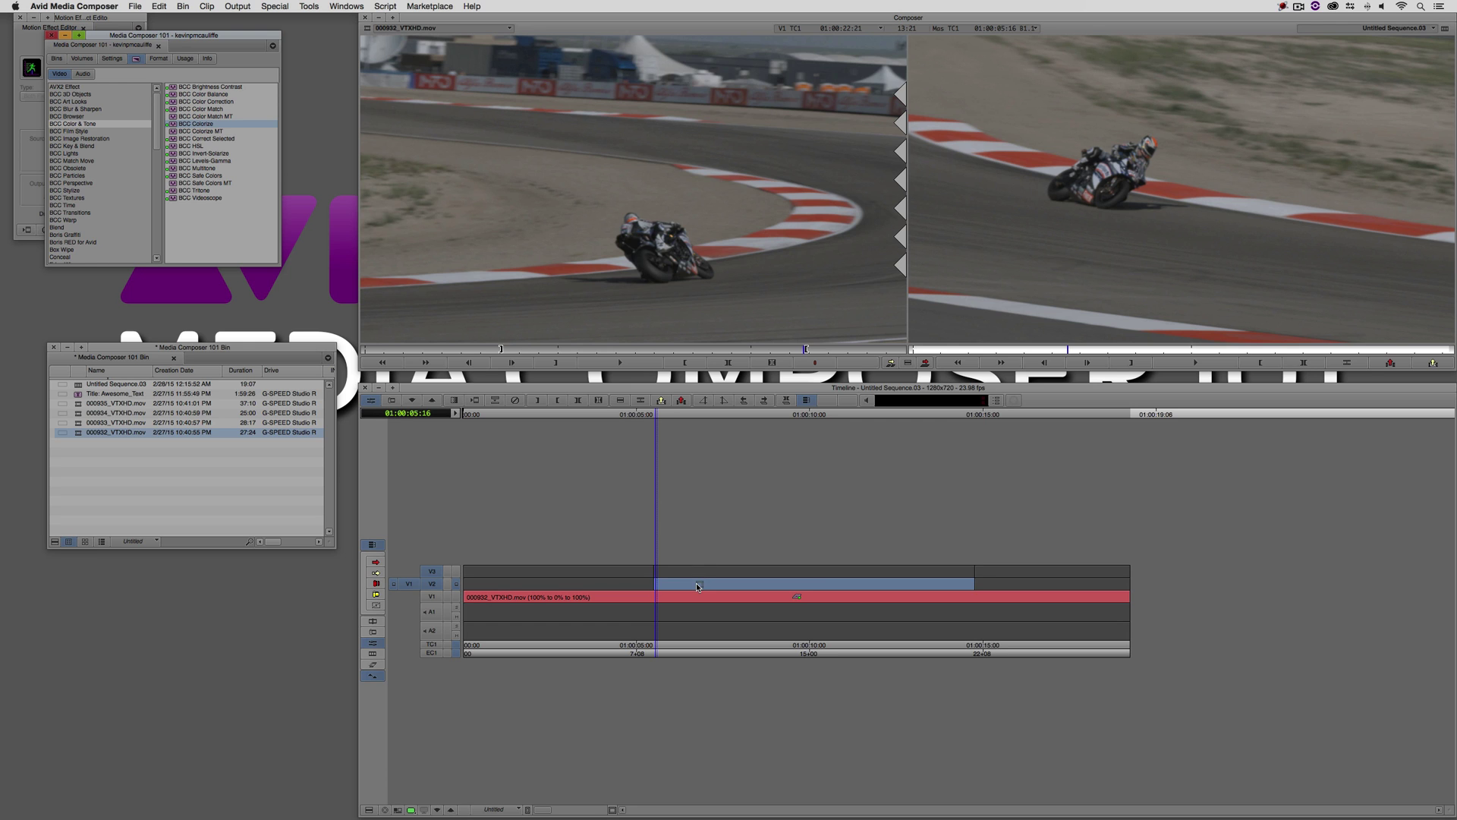
left_click_drag(697, 585, 785, 607)
- Lower Color 3's red value to about 96 in the Colorize effect to tint the shot blue
key("]")
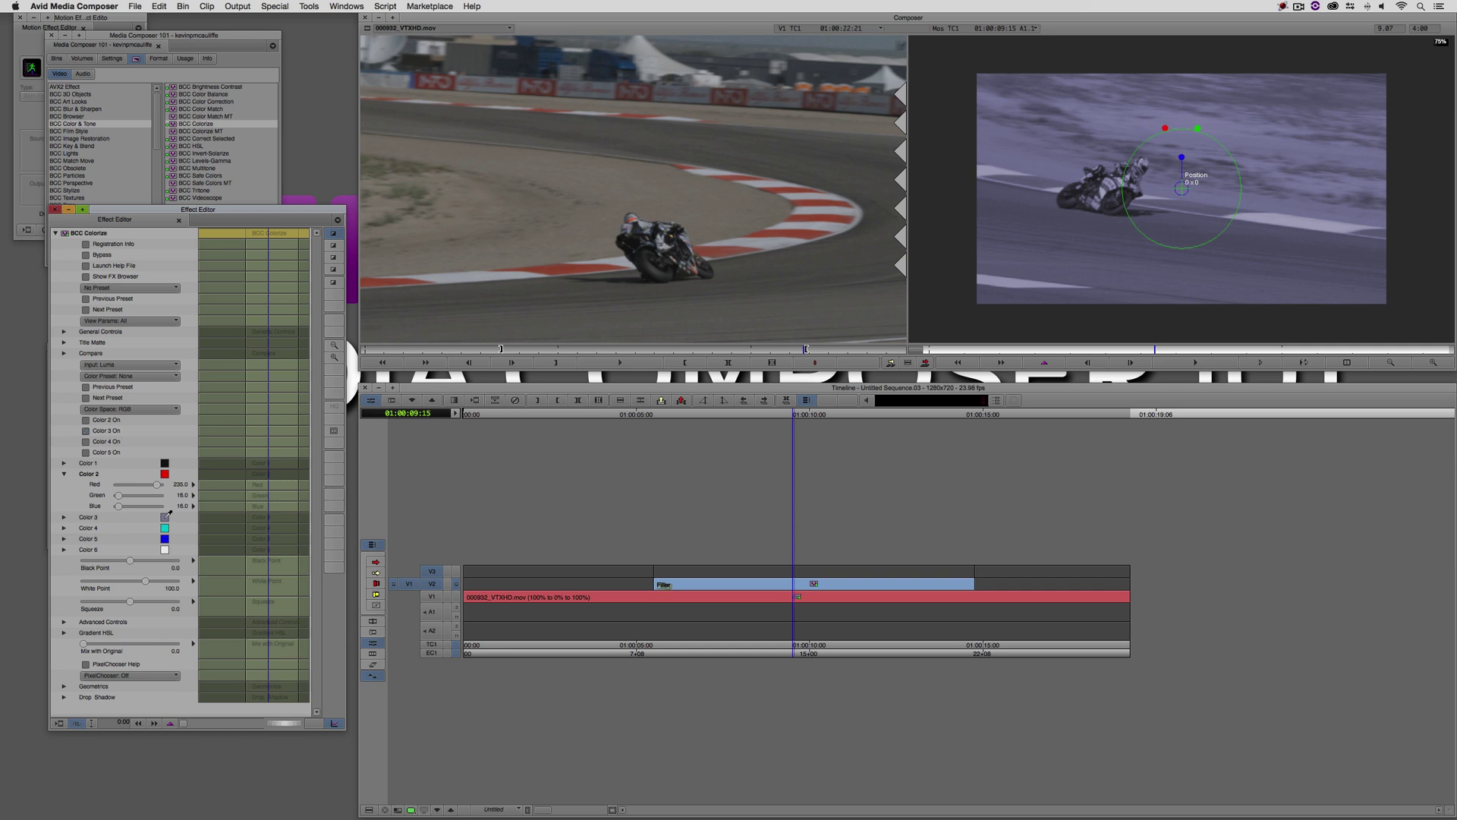
left_click(65, 516)
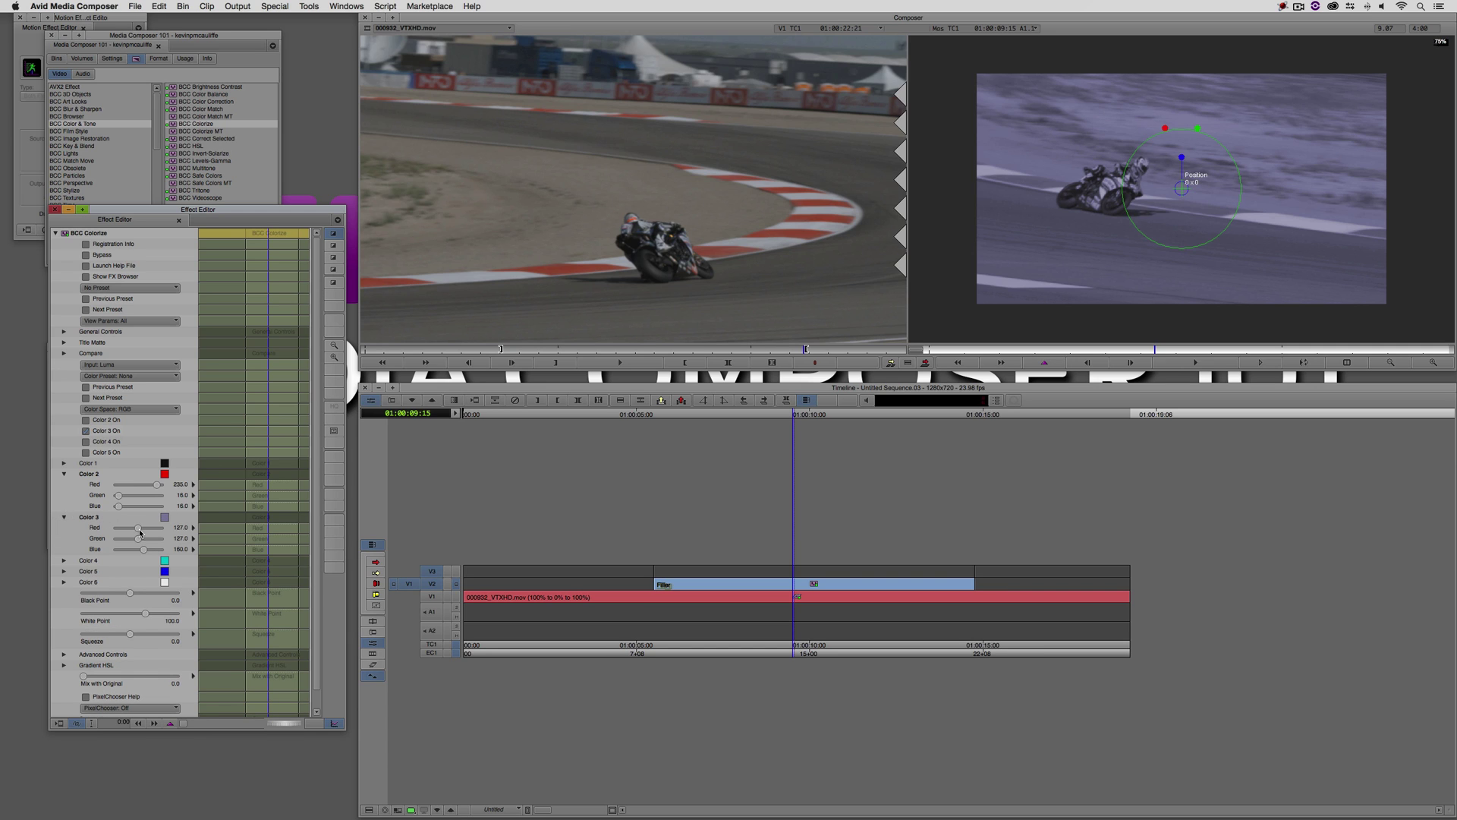
left_click_drag(139, 530, 136, 530)
key("y")
- Deselect track V3 and preview the tinted segment from 01:00:05:15
left_click(654, 590)
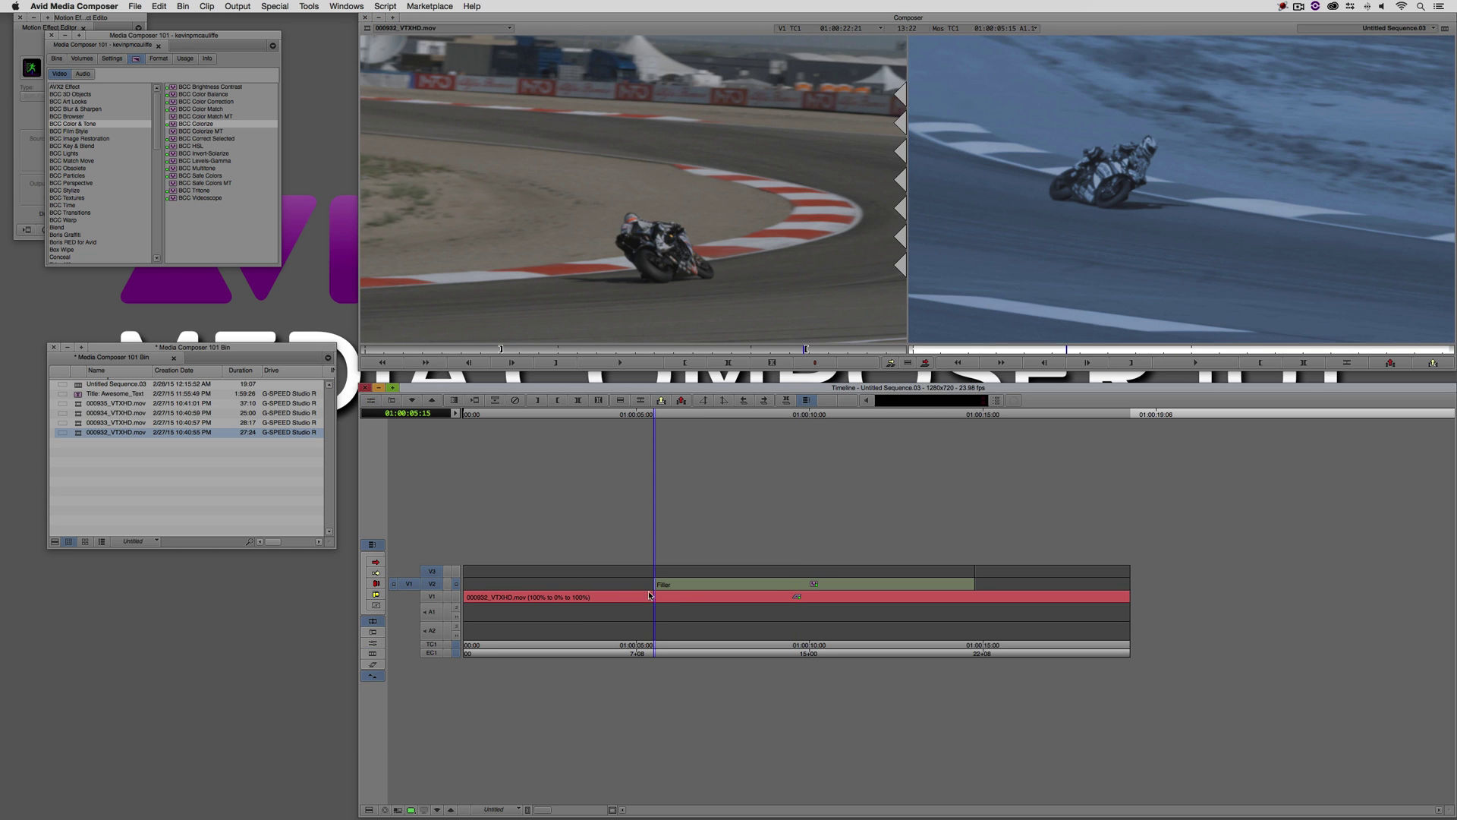
left_click(436, 577)
key("space")
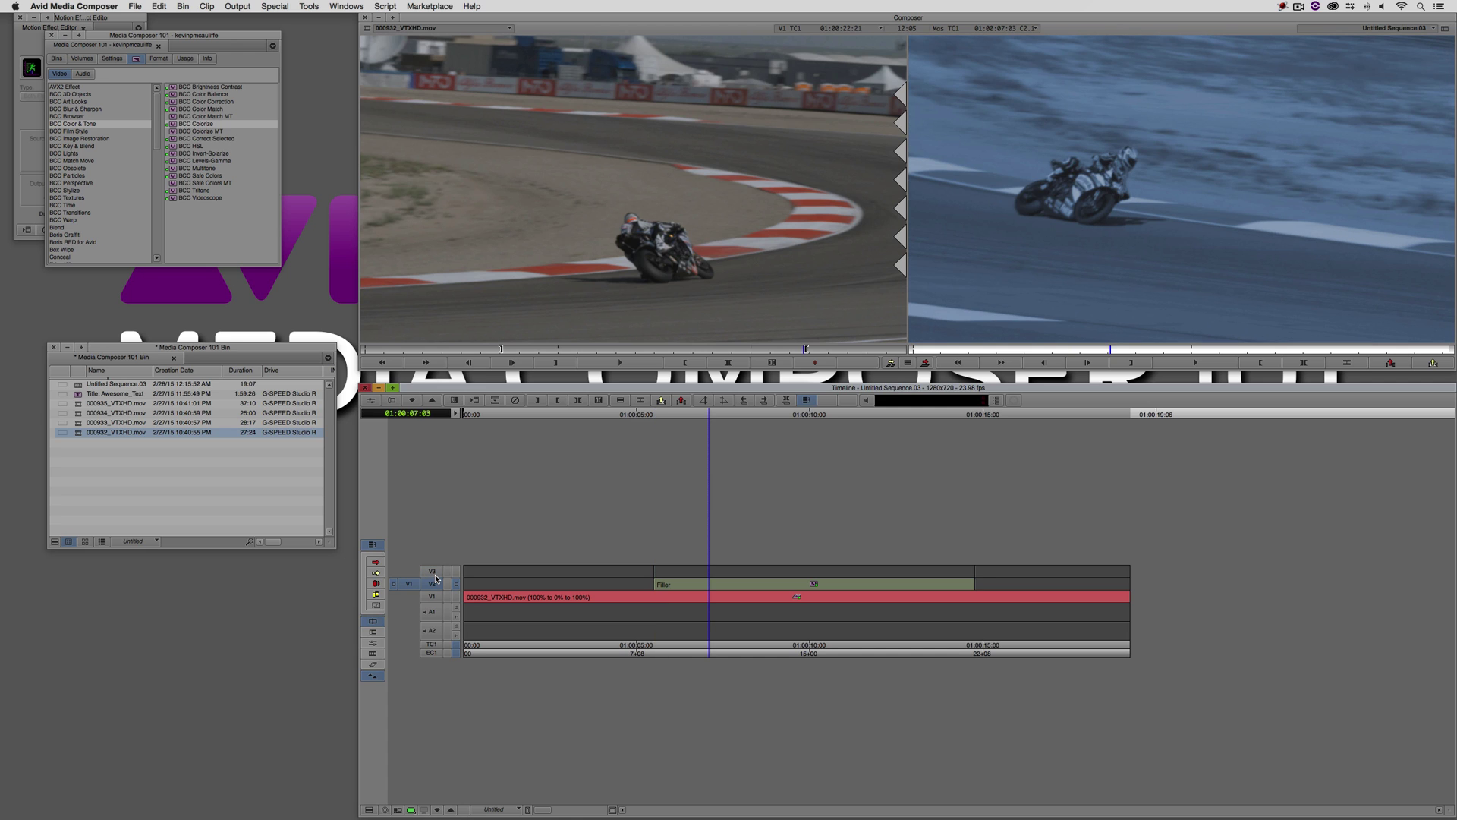
- Try a 48-frame dissolve starting at the cut at the head of the V2 Colorize segment, and undo it
left_click(654, 595)
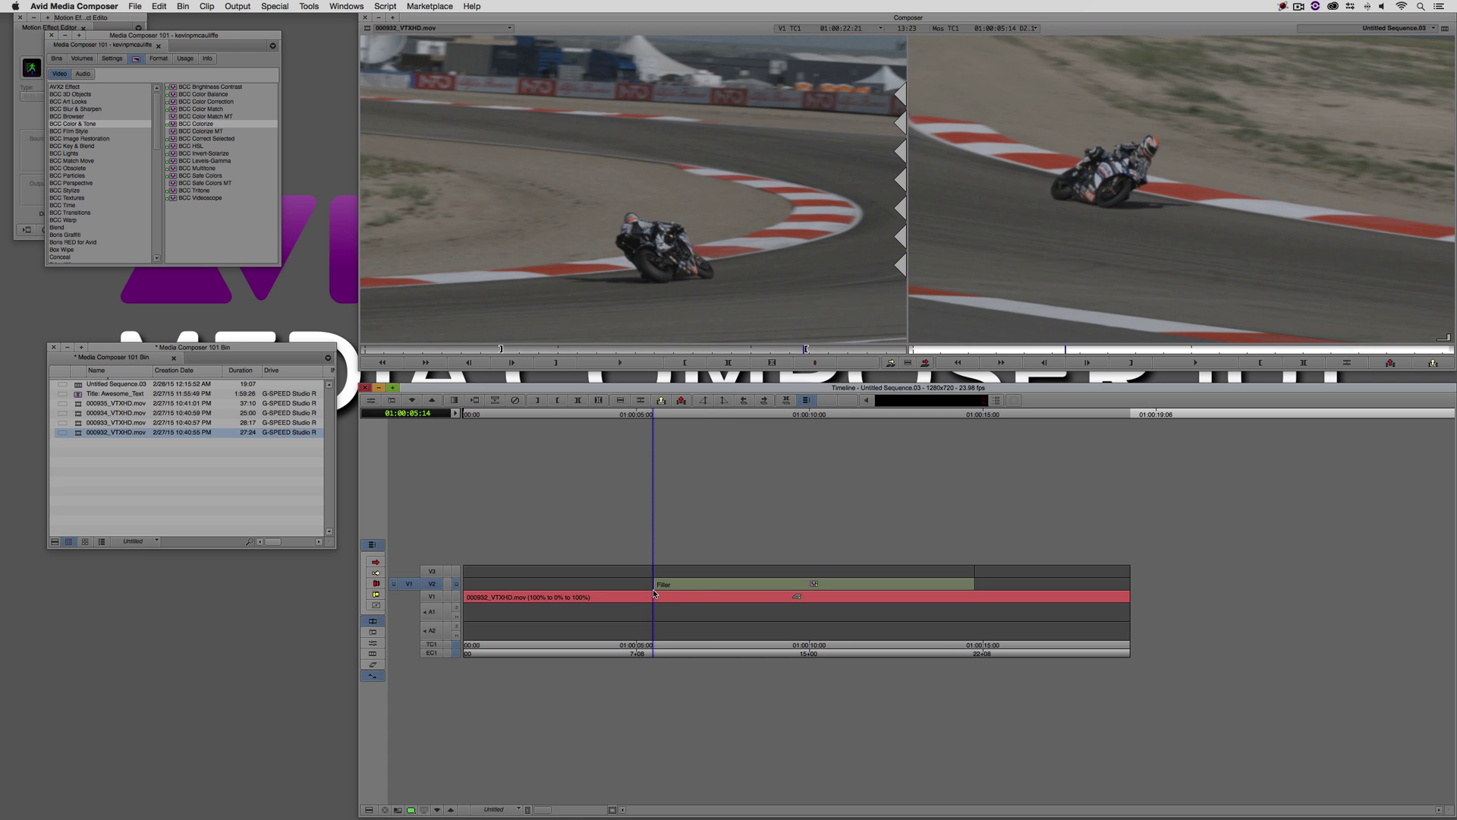
key("backslash")
left_click(729, 352)
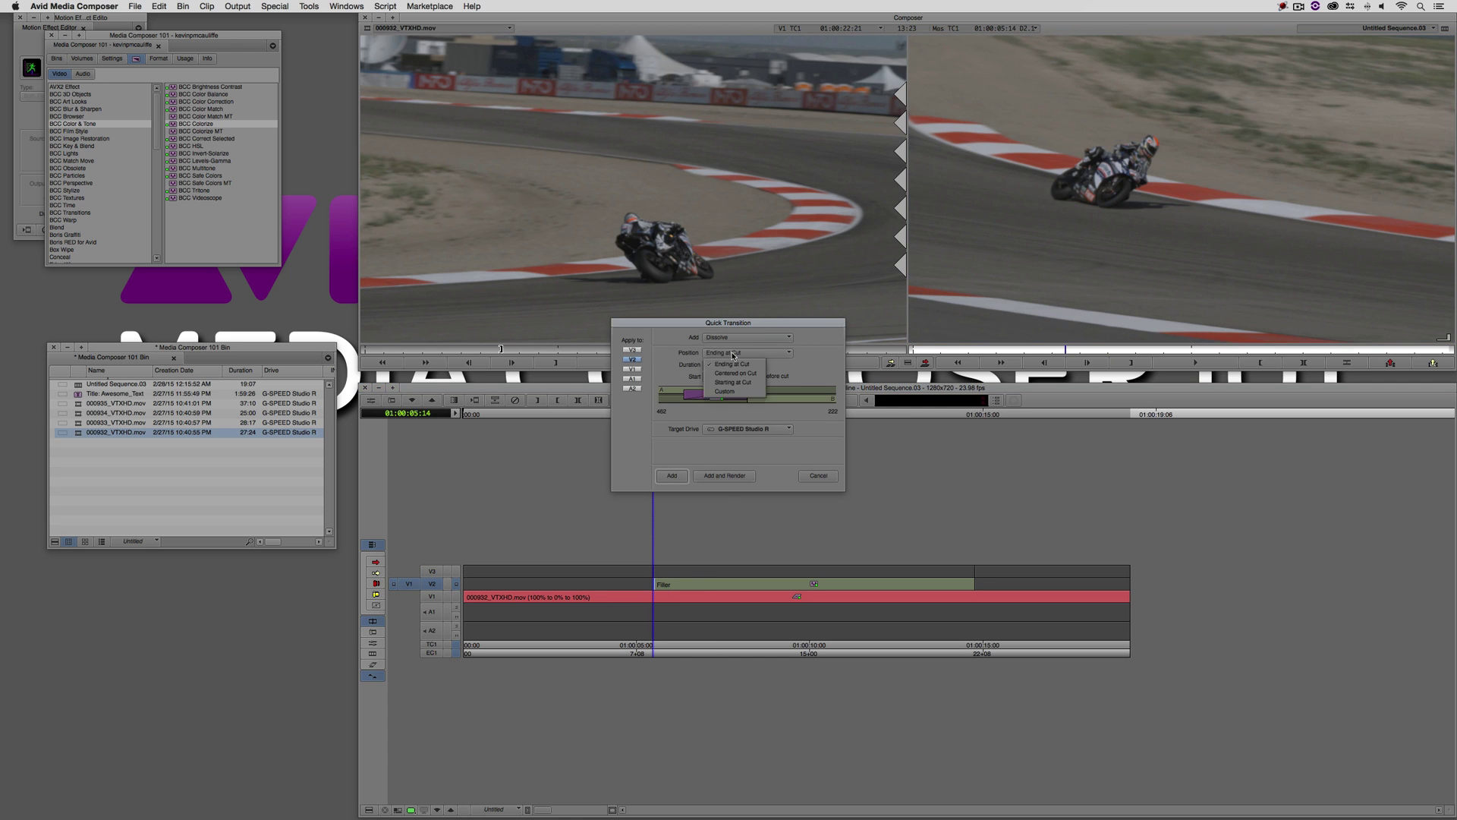
left_click(718, 379)
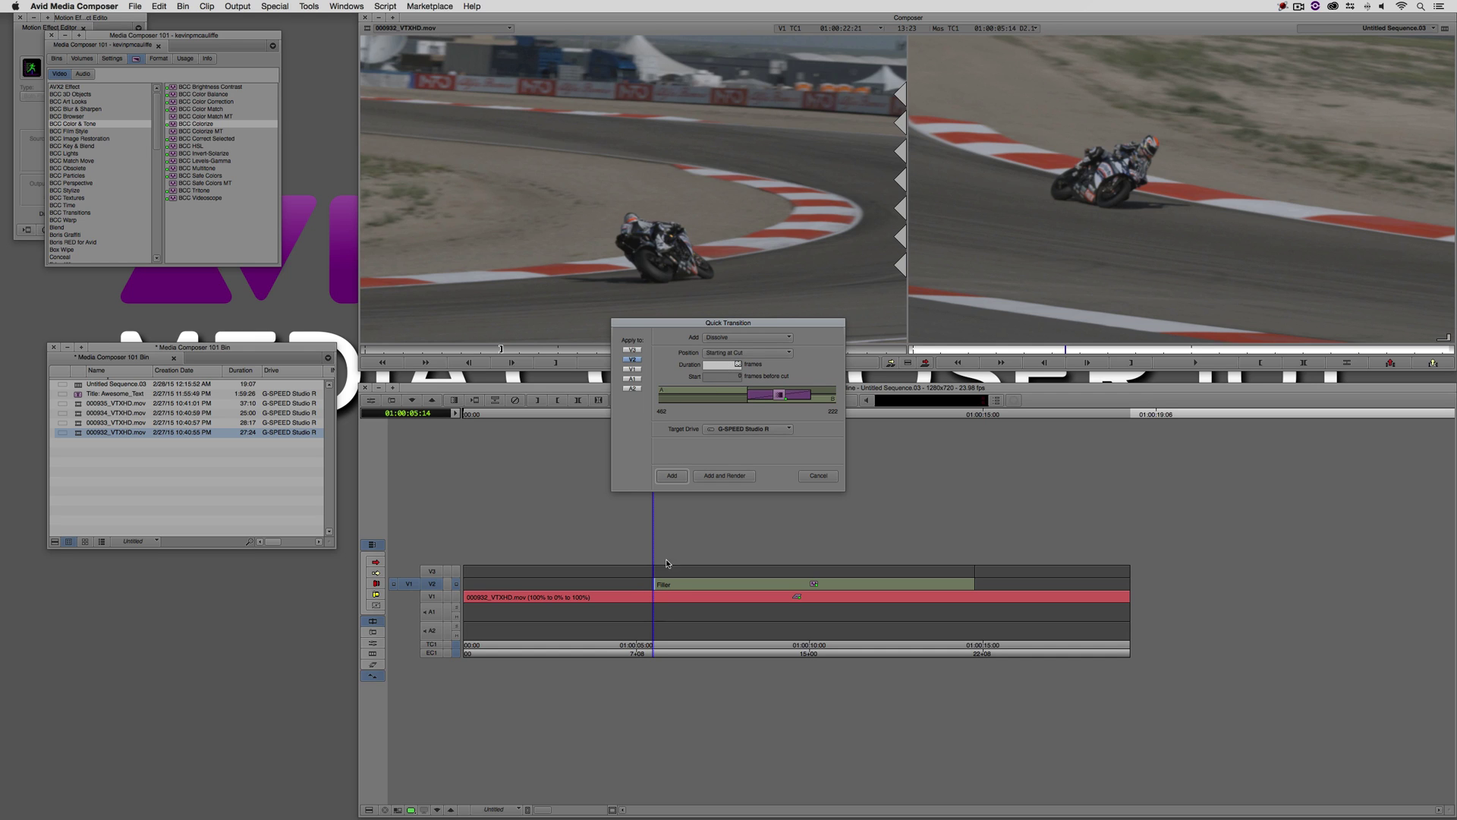
type("48")
left_click(675, 476)
left_click_drag(611, 594, 695, 572)
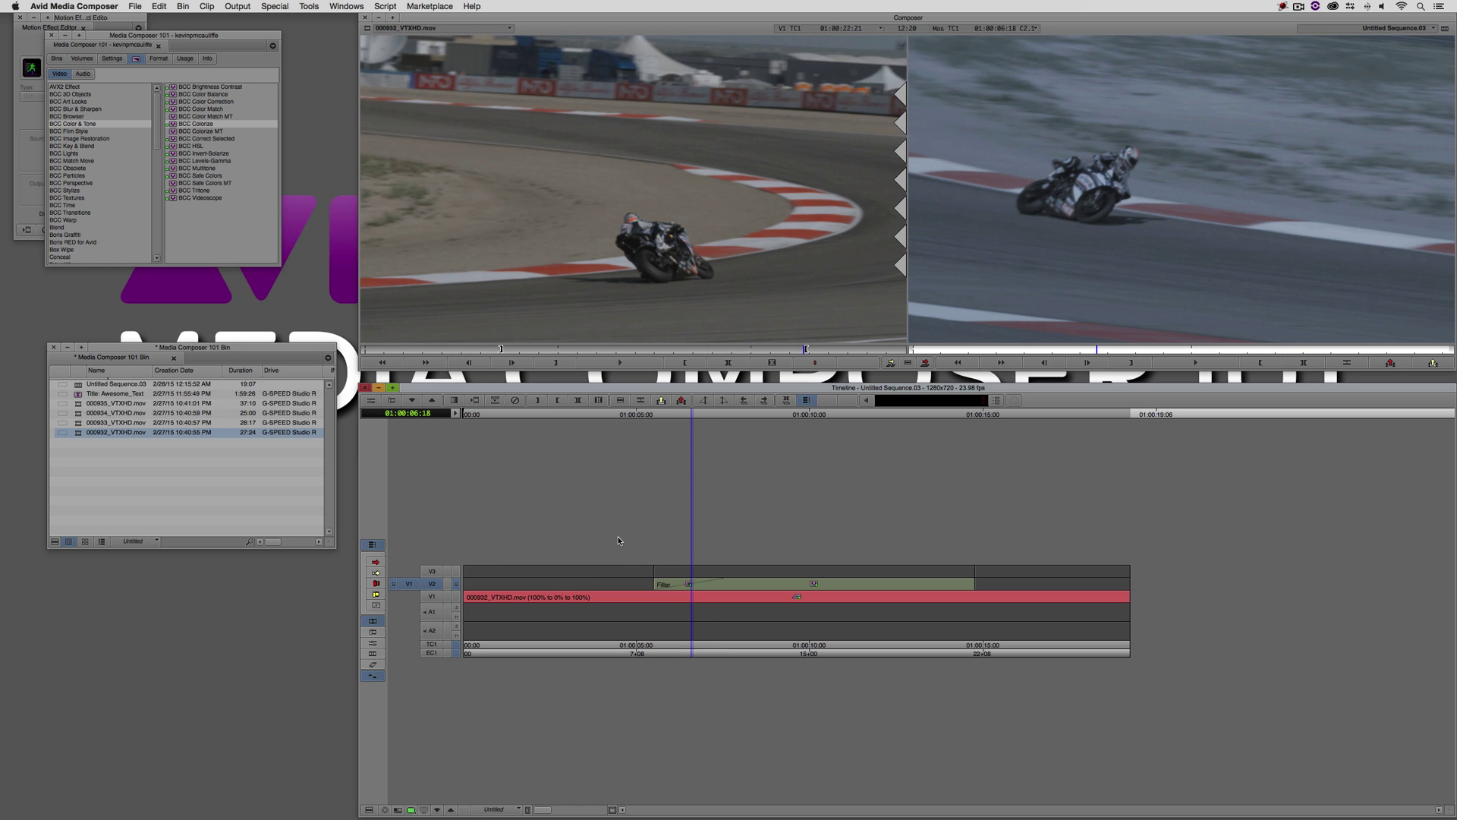
key("super+z")
- Add General Controls keyframes to the Colorize effect at 01:00:05:15 and 01:00:07:03
left_click(710, 589)
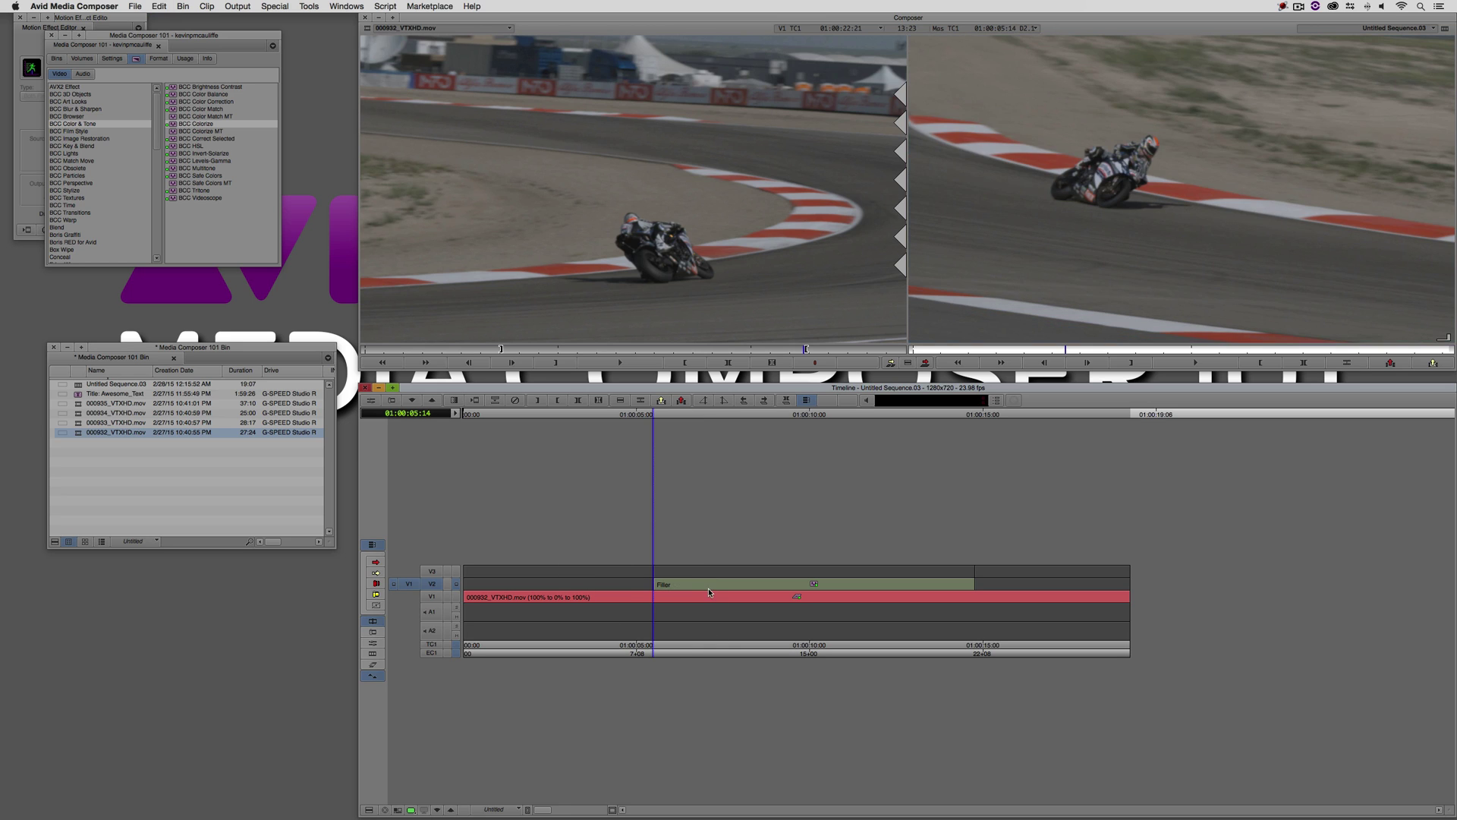
key("apostrophe")
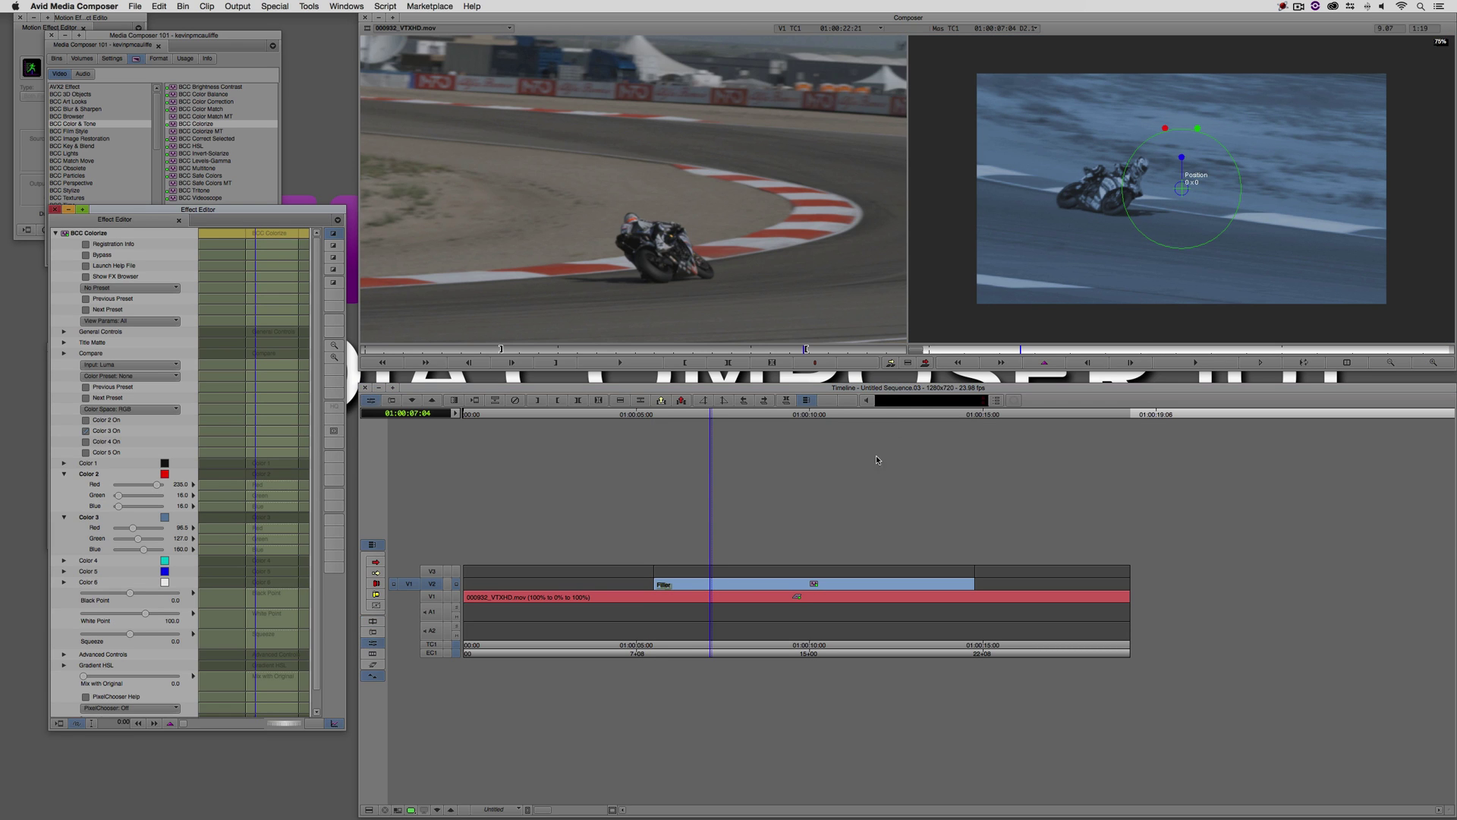
left_click_drag(943, 351, 923, 350)
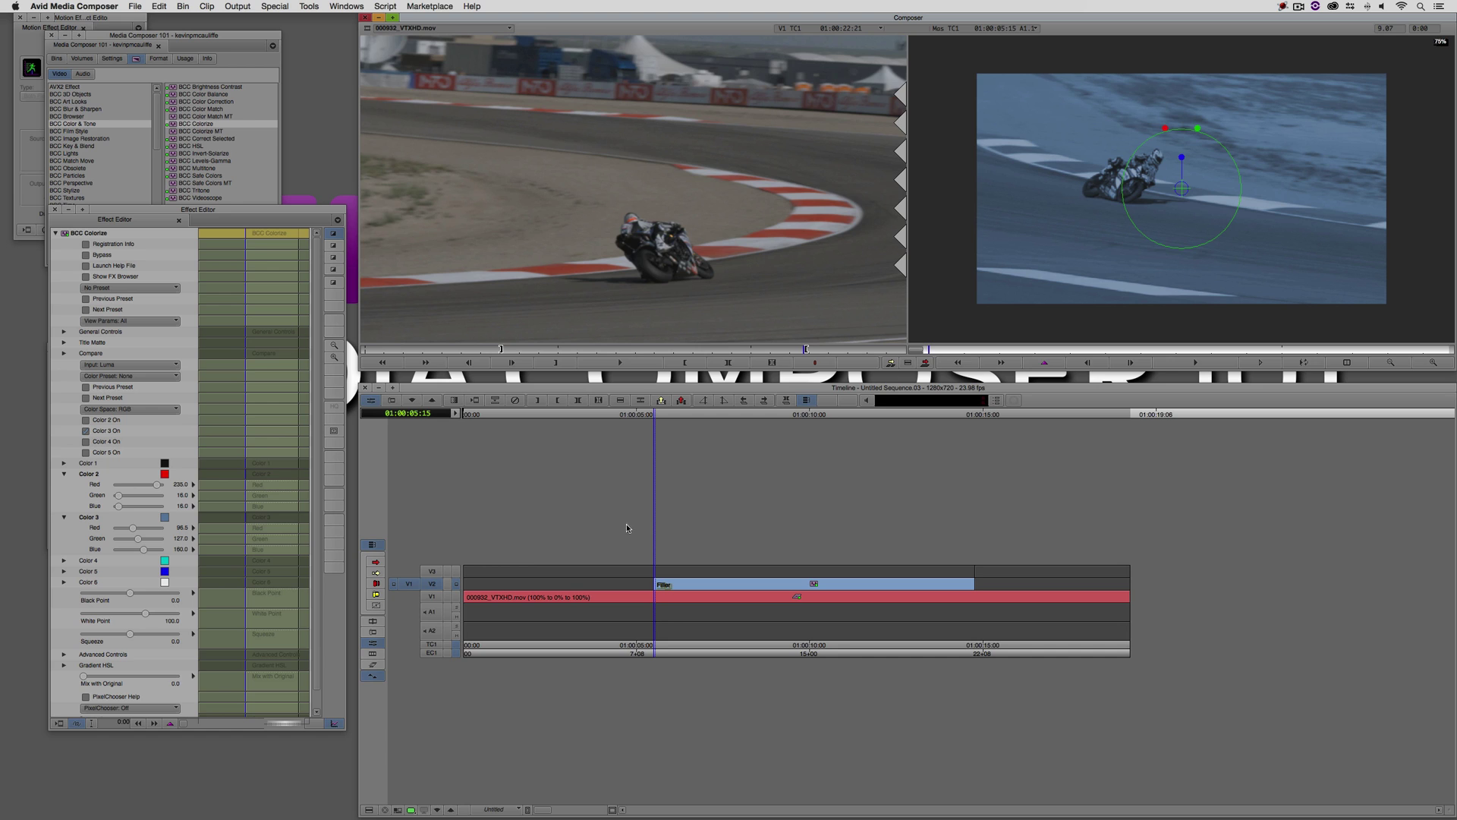
right_click(252, 337)
left_click(303, 340)
left_click(1053, 243)
key("space")
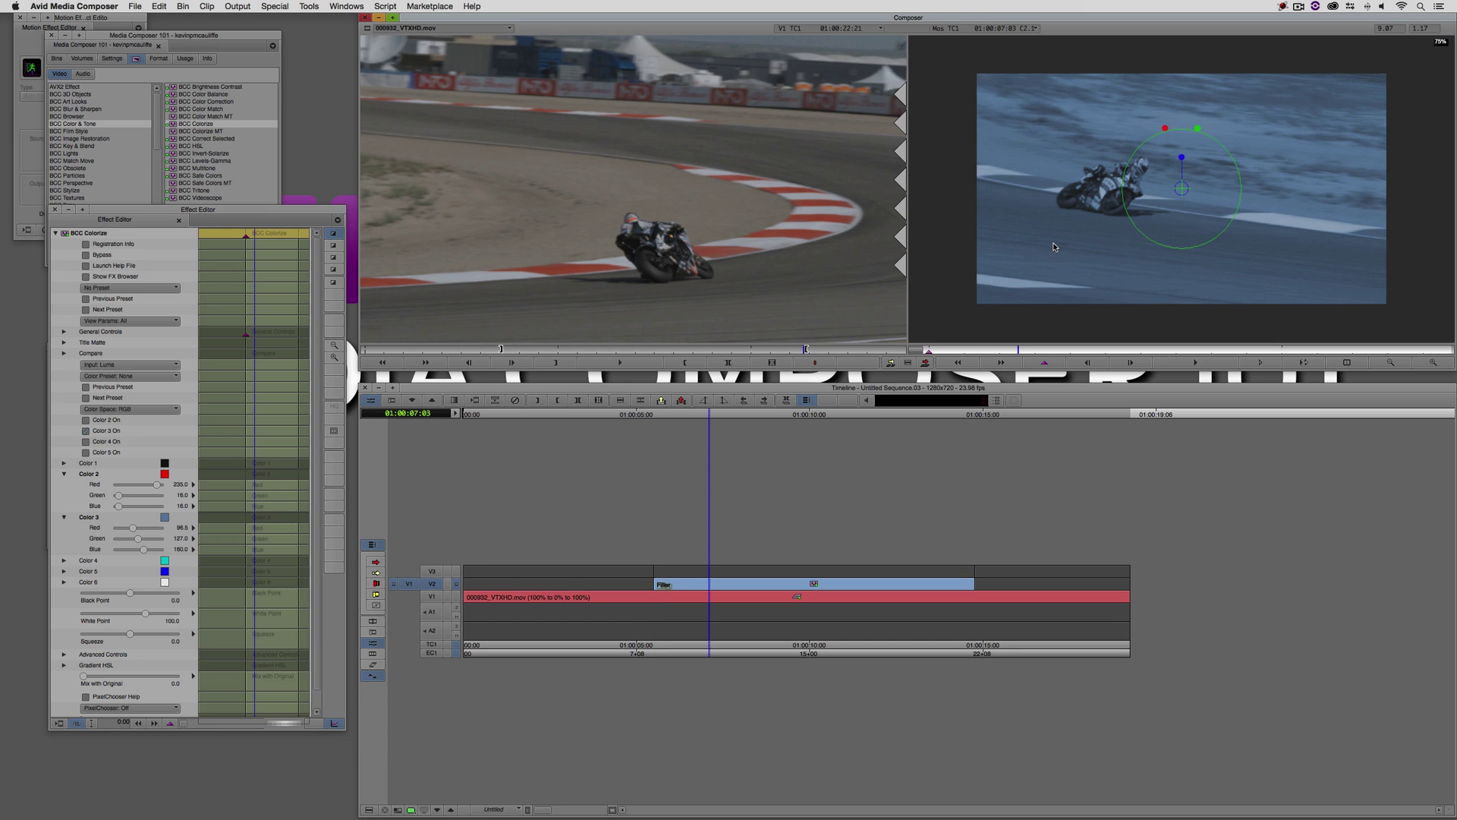
right_click(260, 338)
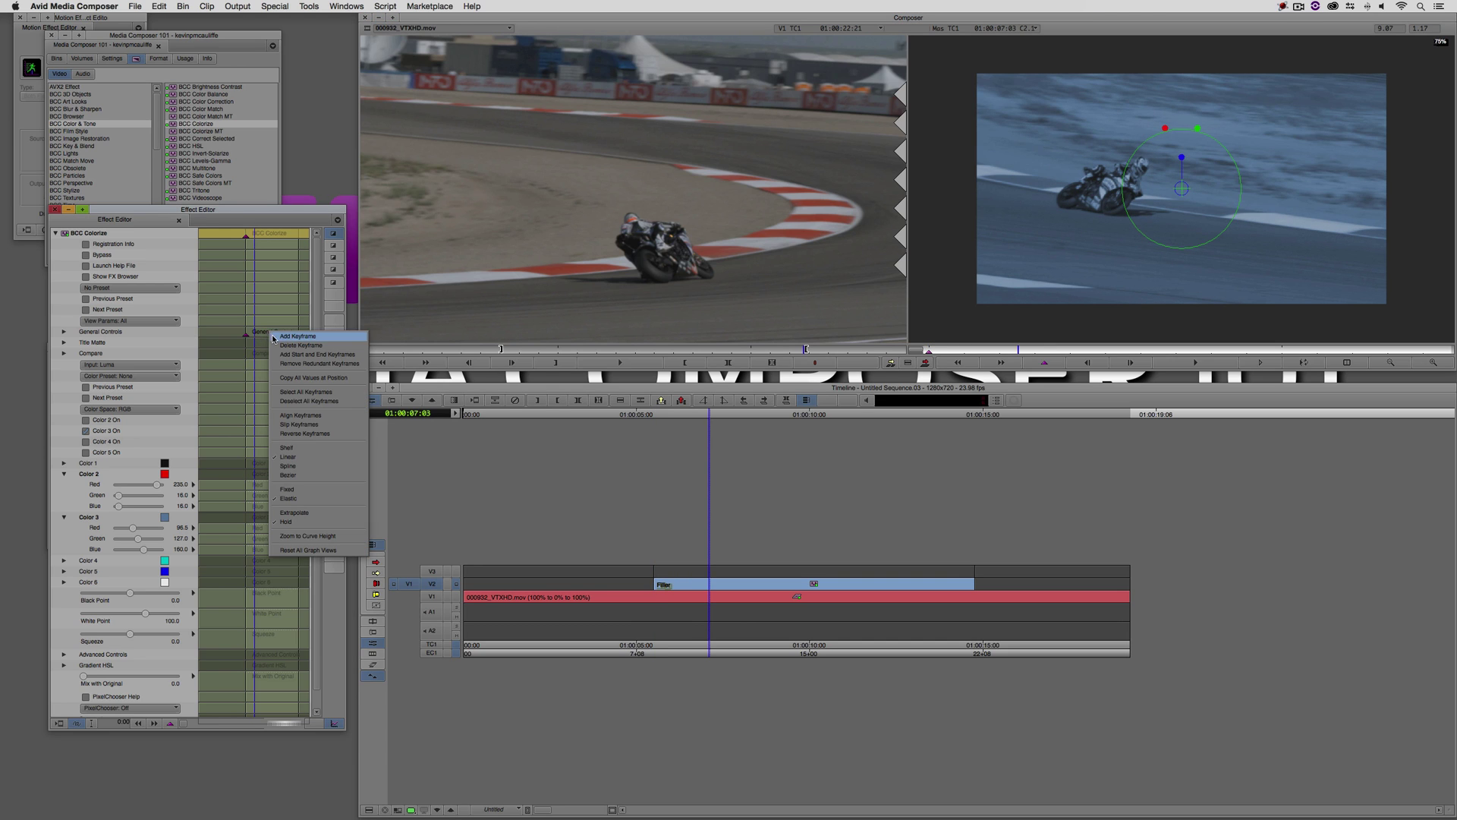
left_click(304, 338)
- Set the Colorize effect's Effect Layer Opacity to 0 on the first keyframe at 01:00:05:15
left_click(246, 338)
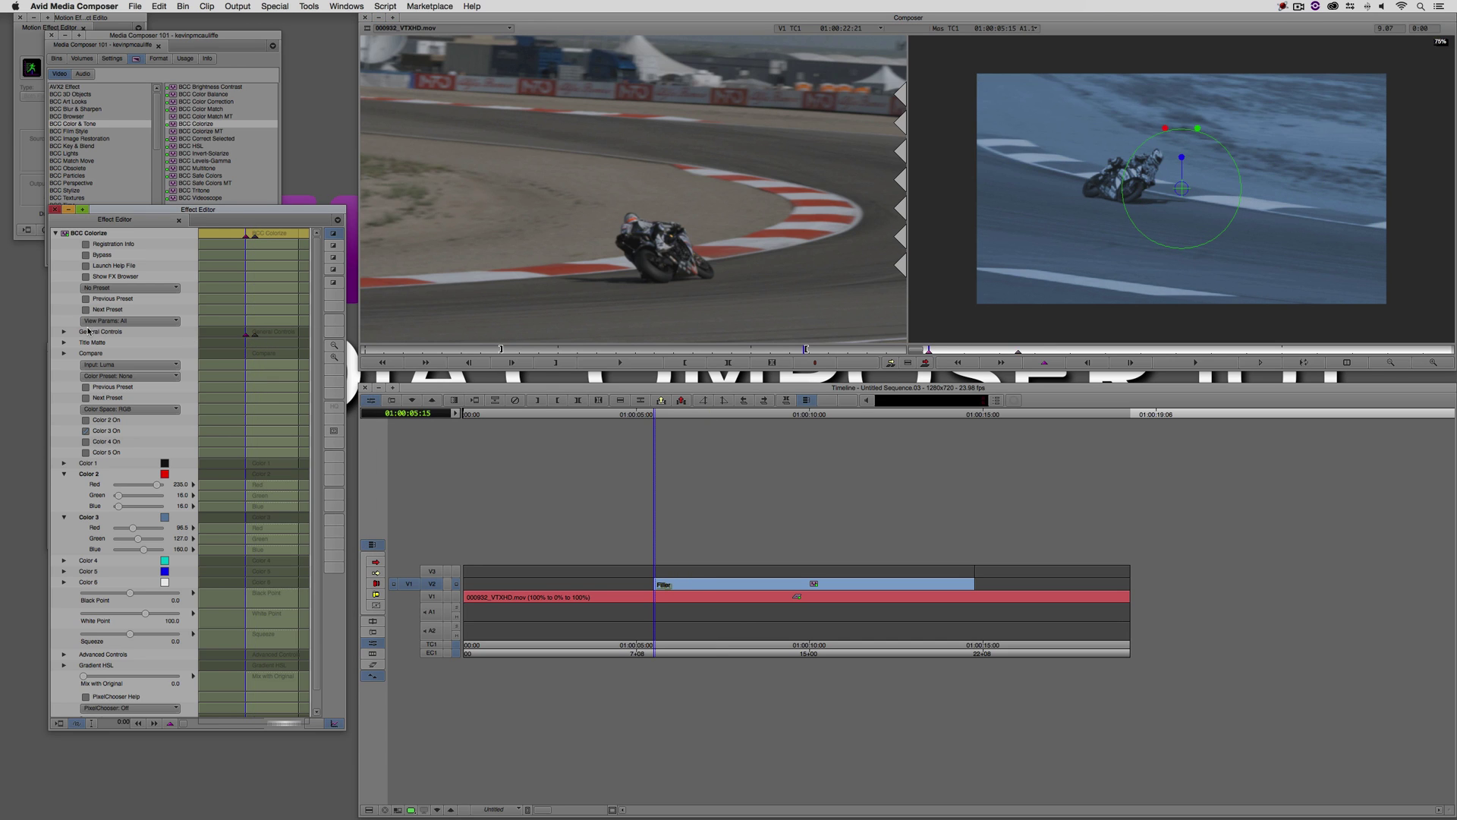
left_click(64, 332)
left_click_drag(175, 369, 2, 370)
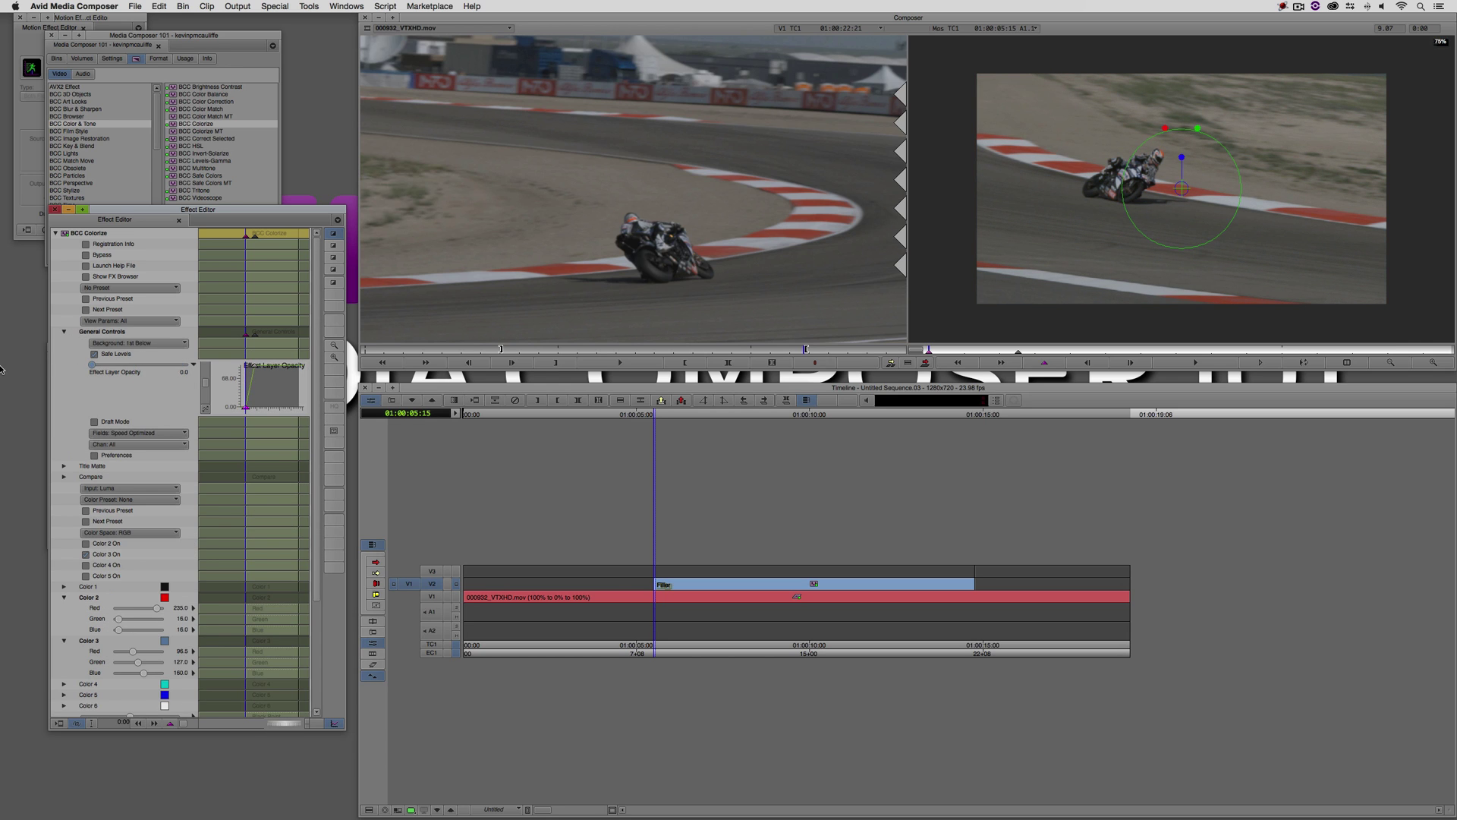
- Add General Controls keyframes to the Colorize effect at its end, 01:00:14:21, and at 01:00:13:03
left_click(1450, 351)
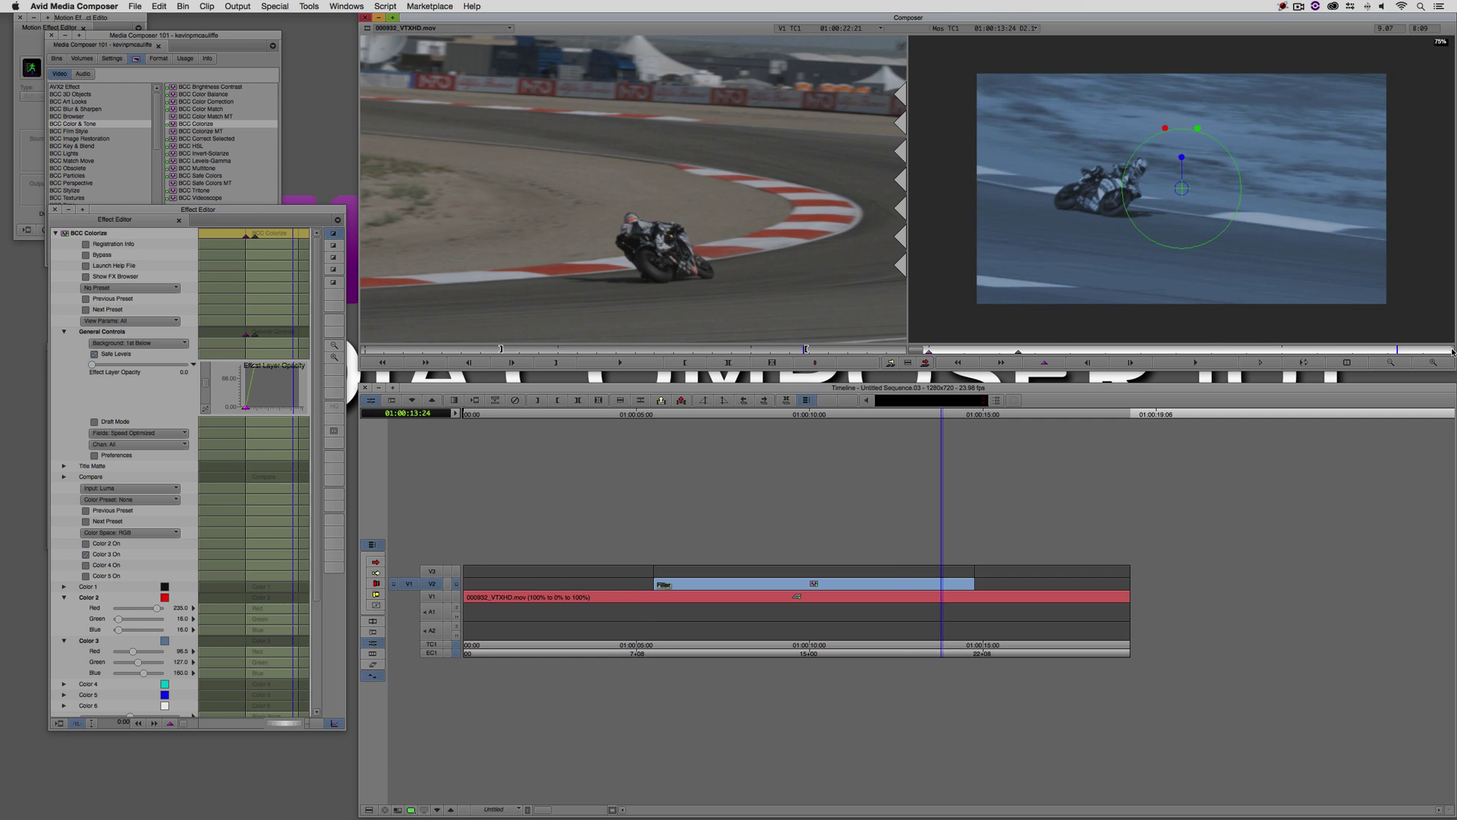
left_click(286, 336)
right_click(287, 336)
left_click(327, 340)
left_click(1089, 242)
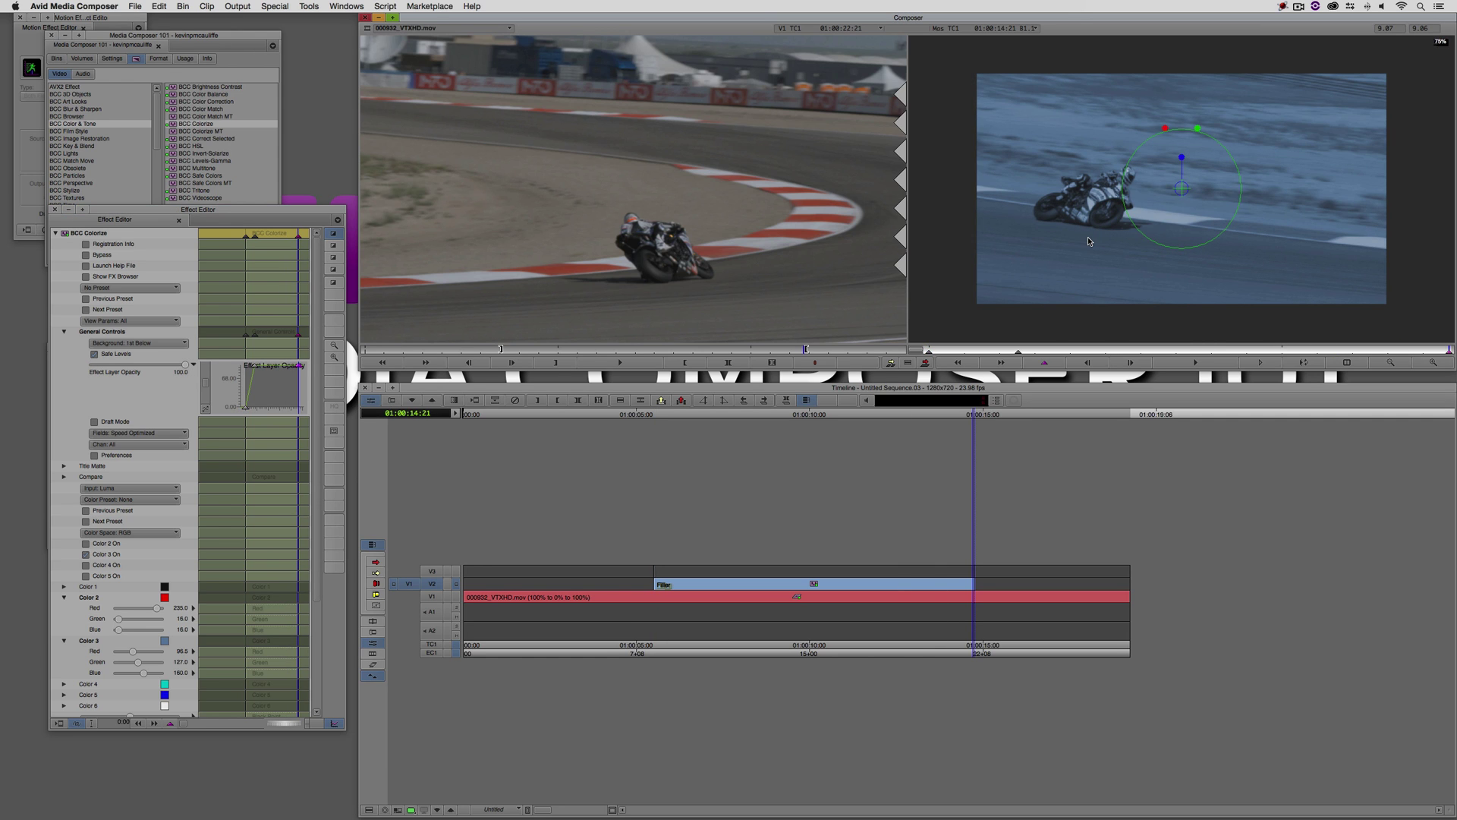
key("j")
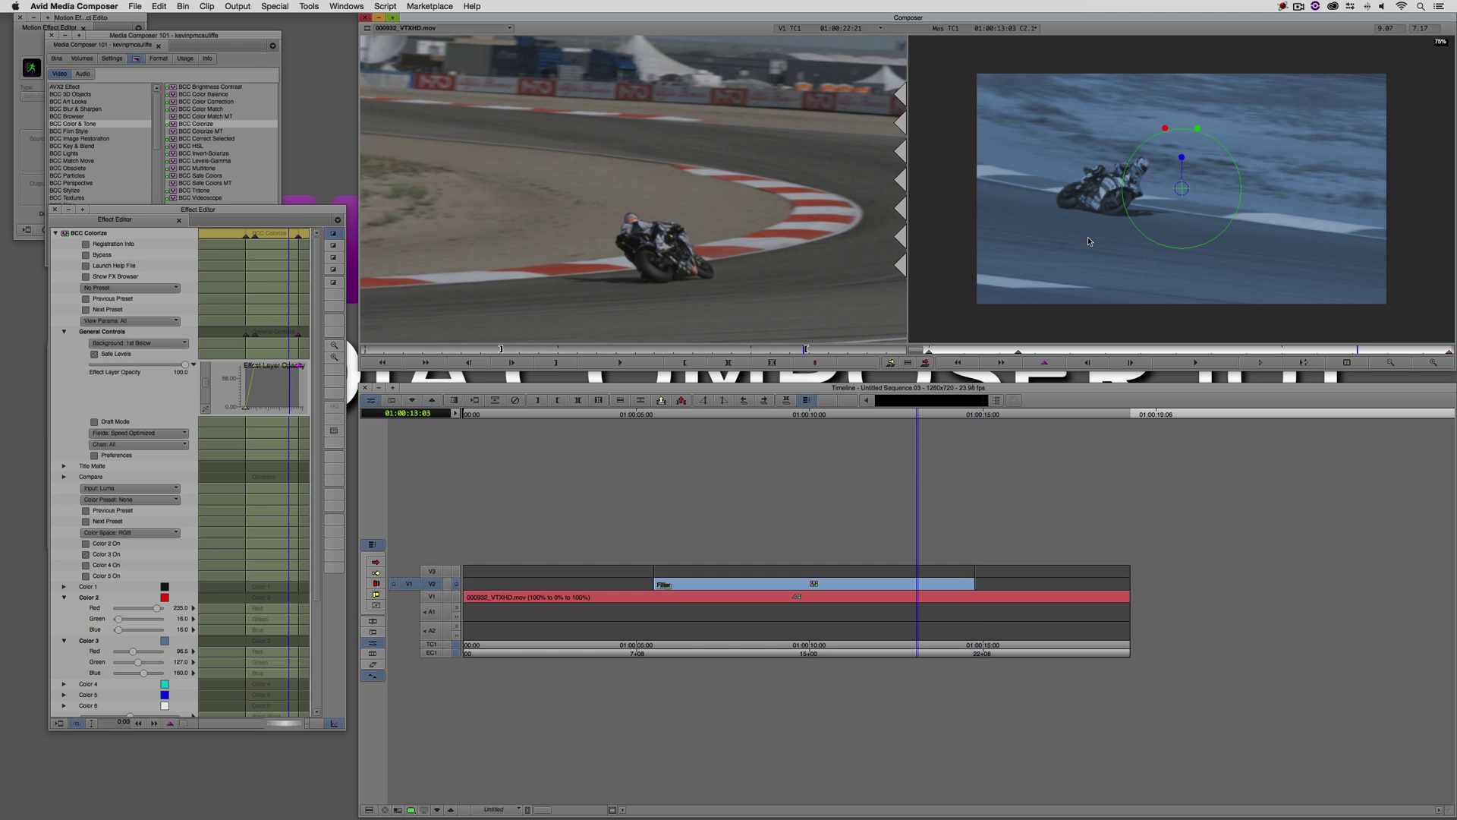
right_click(288, 334)
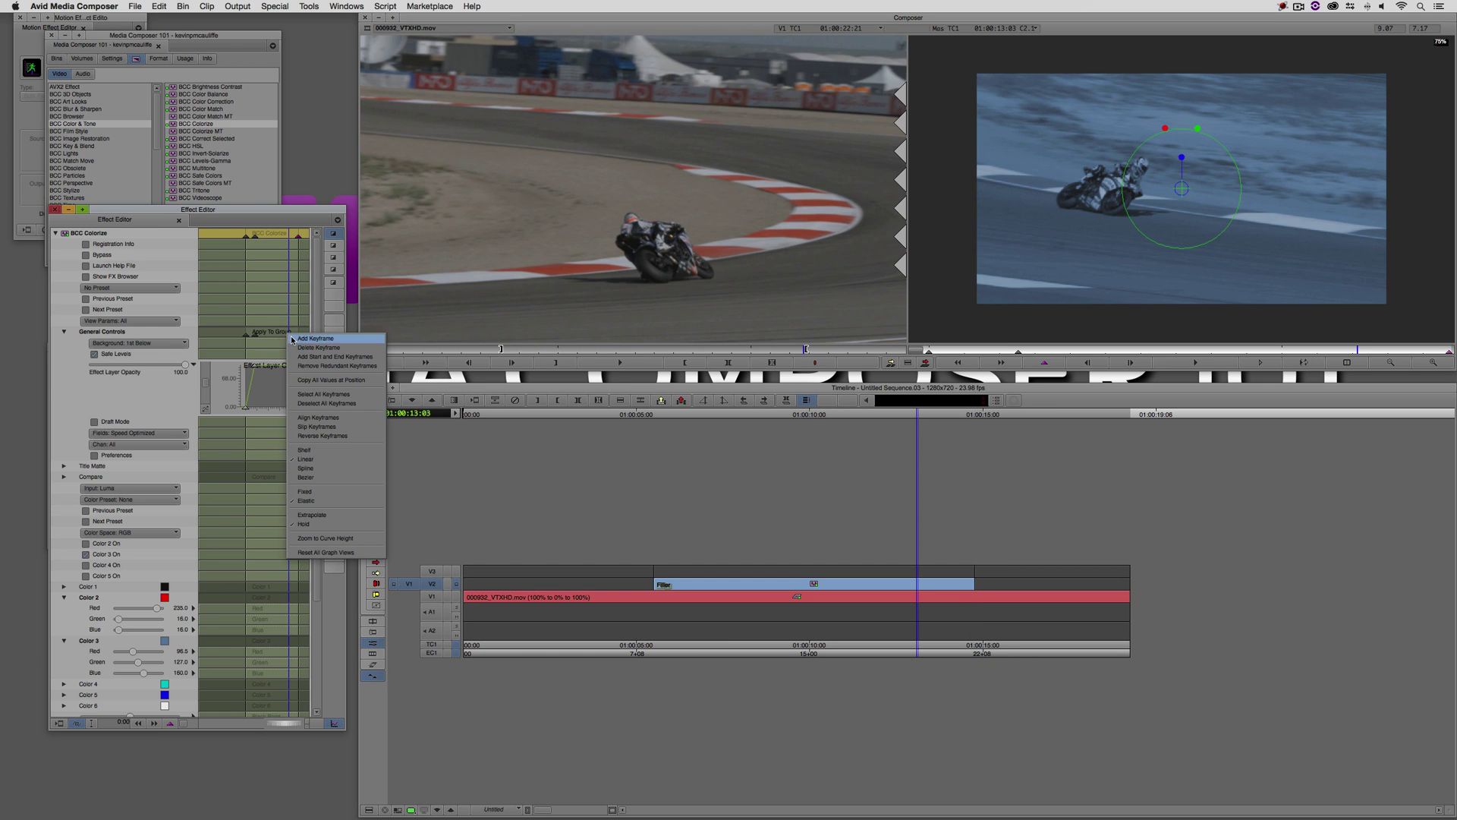
left_click(303, 340)
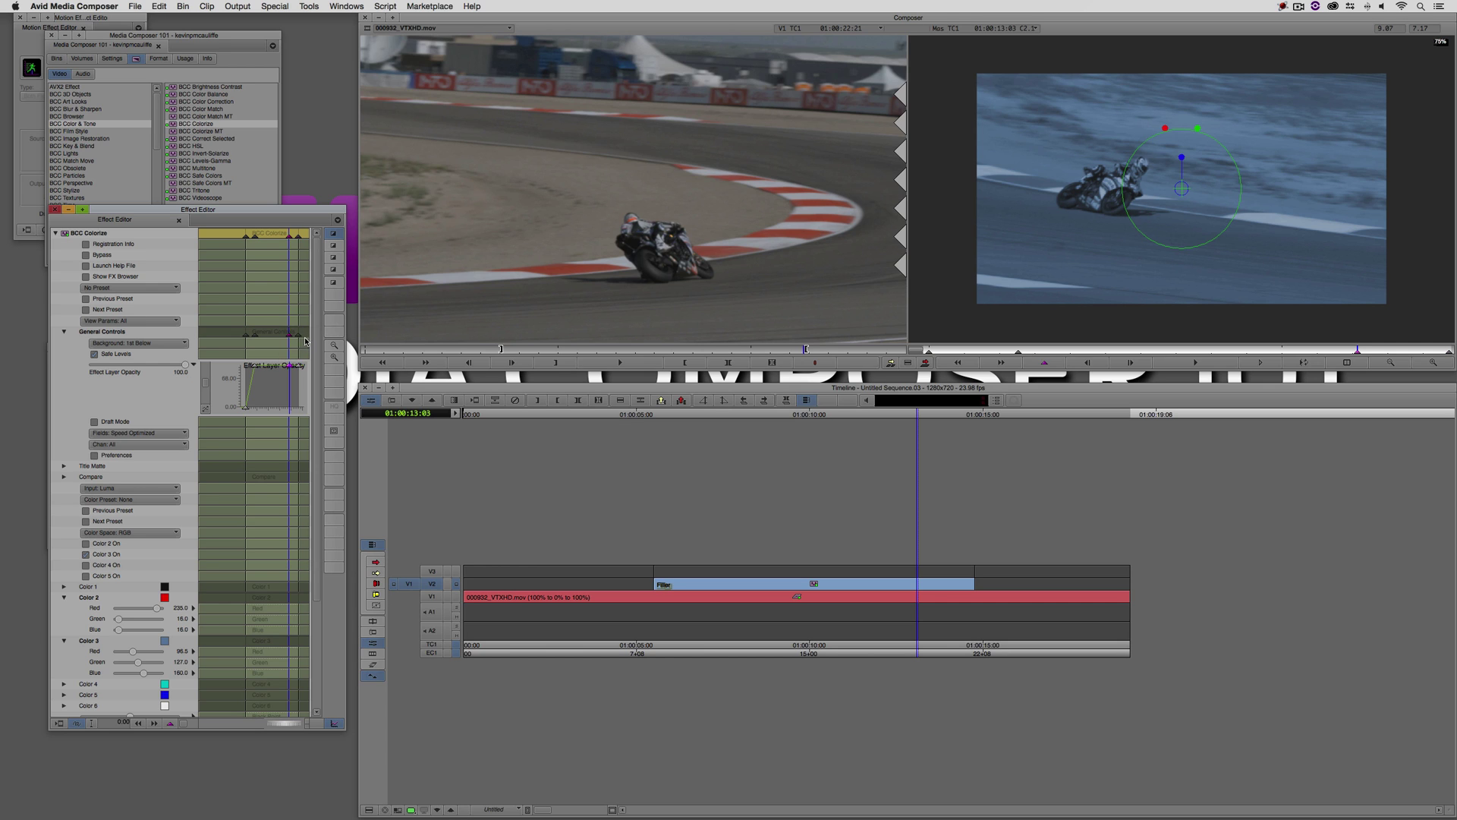
- Set the Effect Layer Opacity to 0 on the last keyframe at 01:00:14:21
left_click(300, 340)
left_click(299, 337)
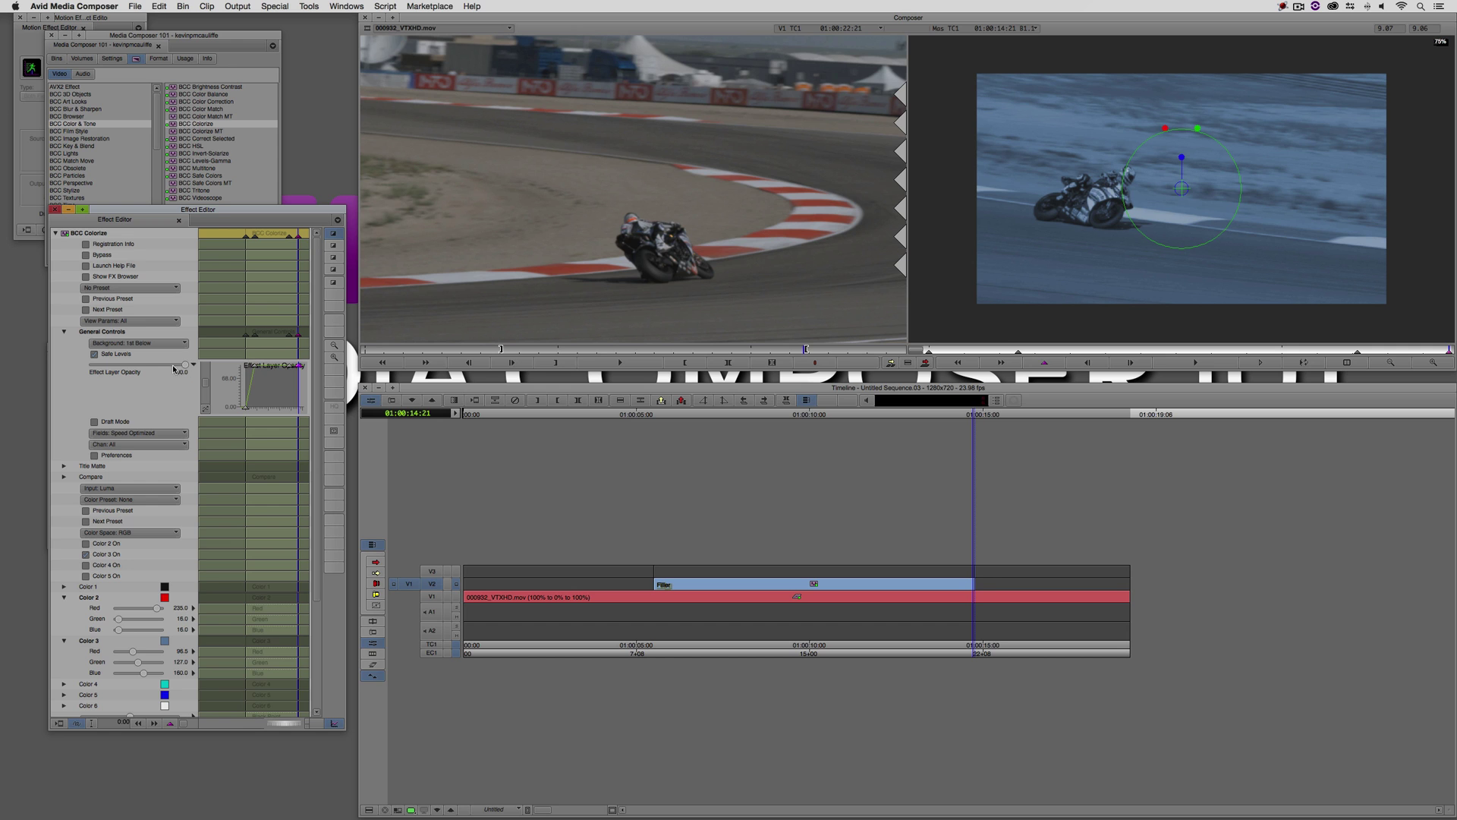
left_click_drag(184, 365, 51, 369)
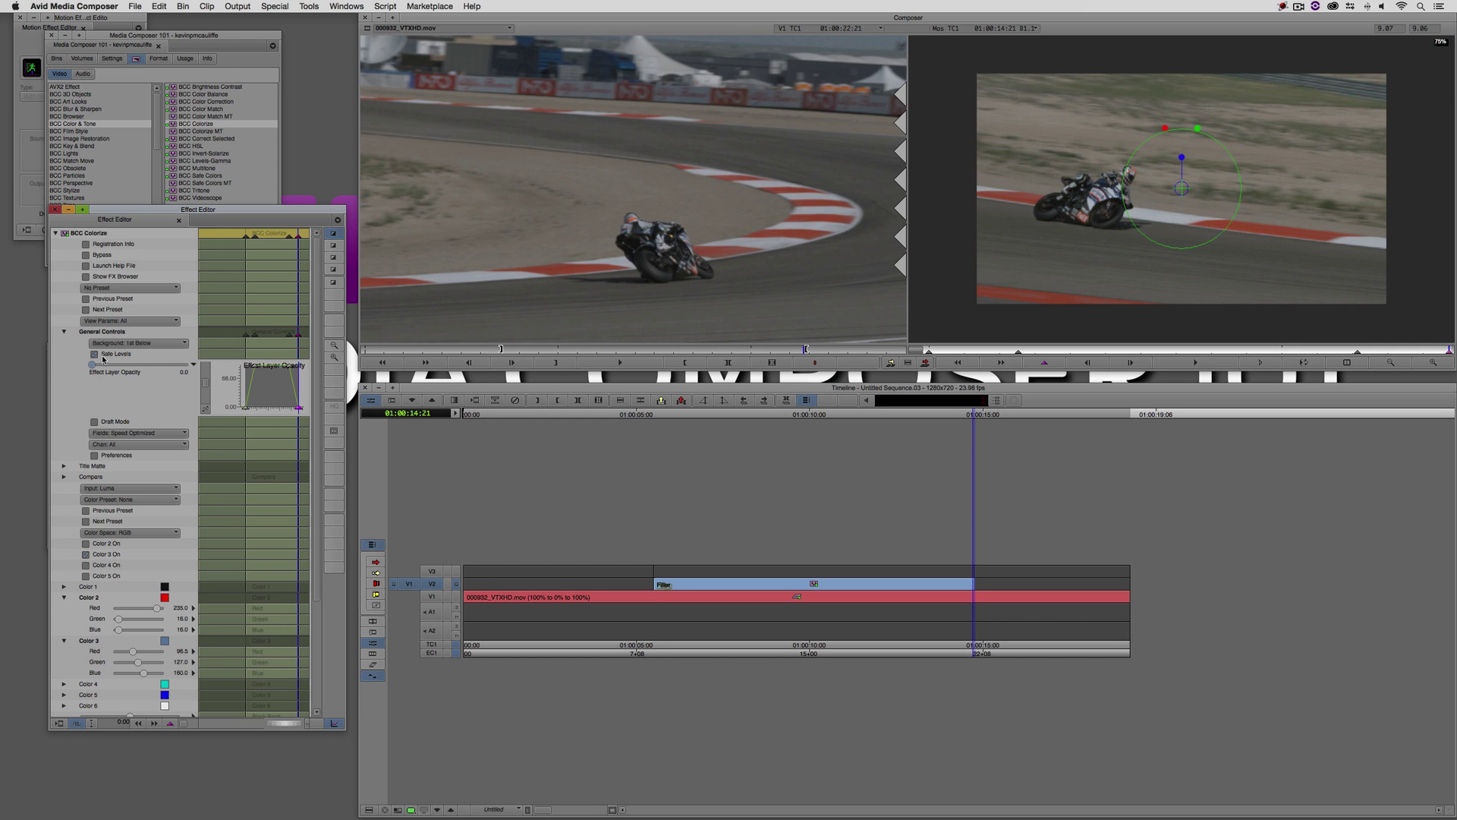
- Close the effect controls, play the tint's fade in and out, and park the playhead at 01:00:09:08 in the freeze
key("super+w")
left_click_drag(673, 582, 621, 577)
key("space")
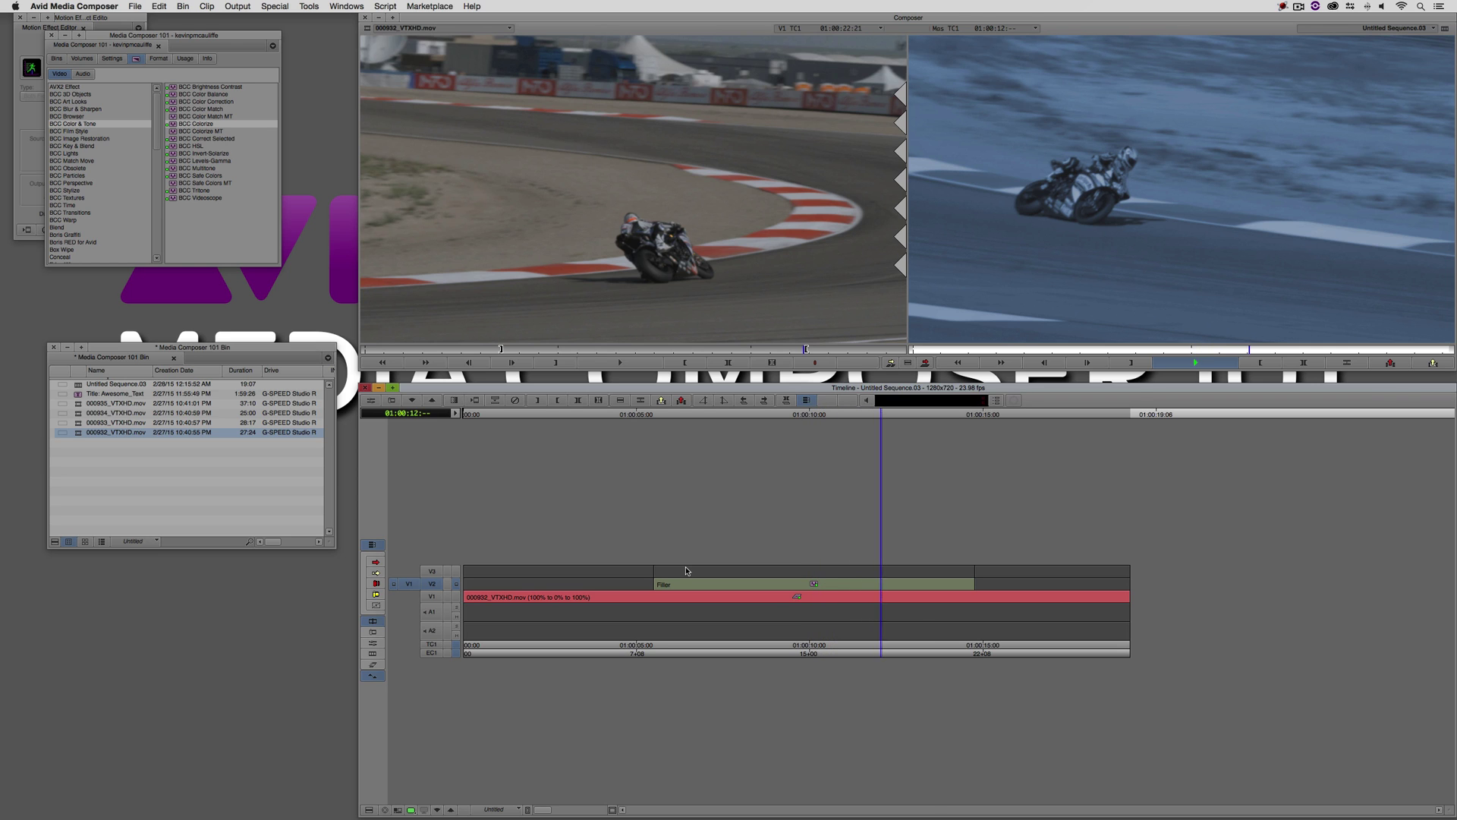
left_click(786, 595)
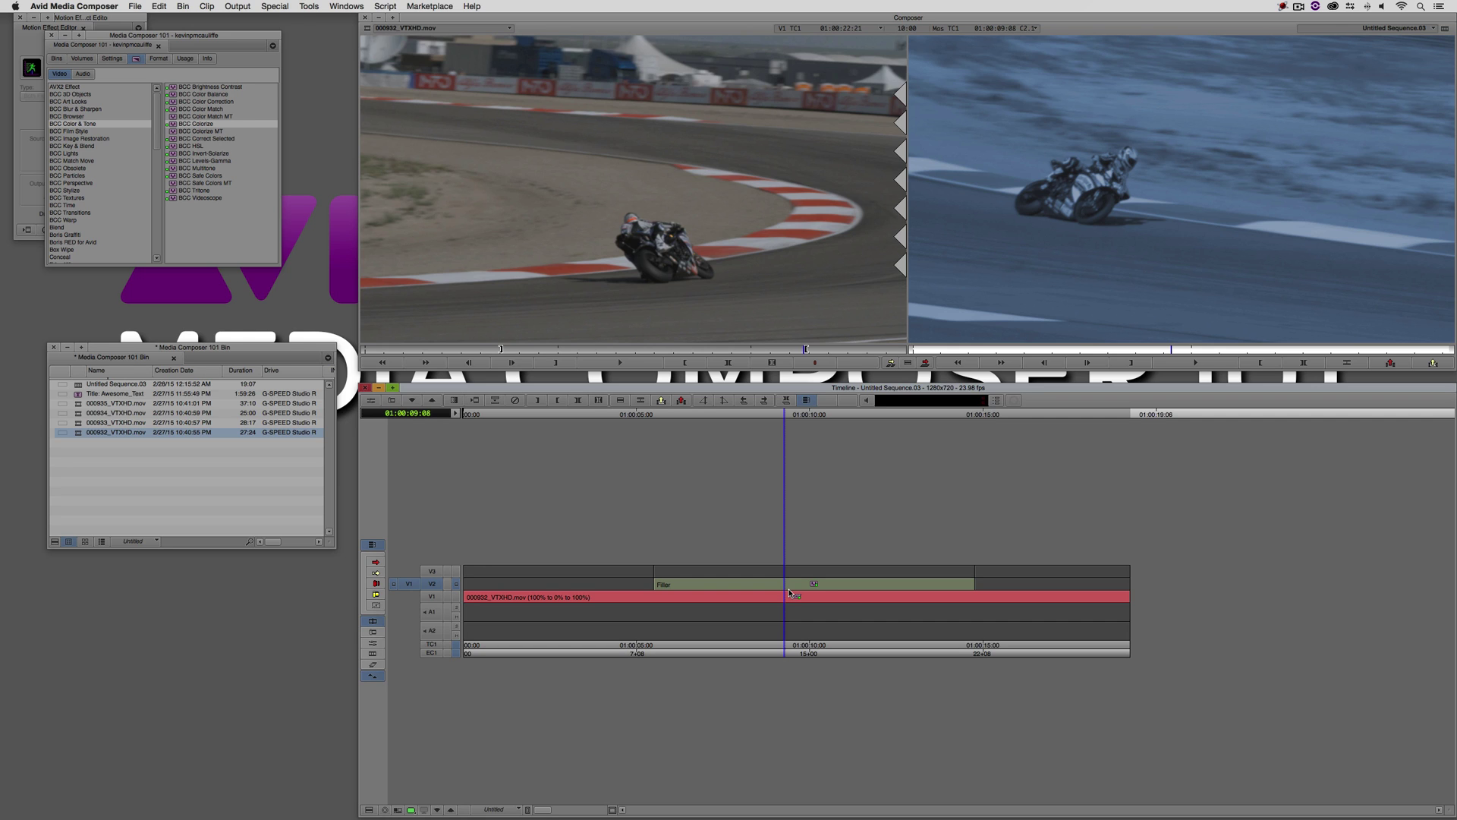
- Apply the Blur Effect from the Image category to the V3 filler segment above the Colorize tint
key("super+8")
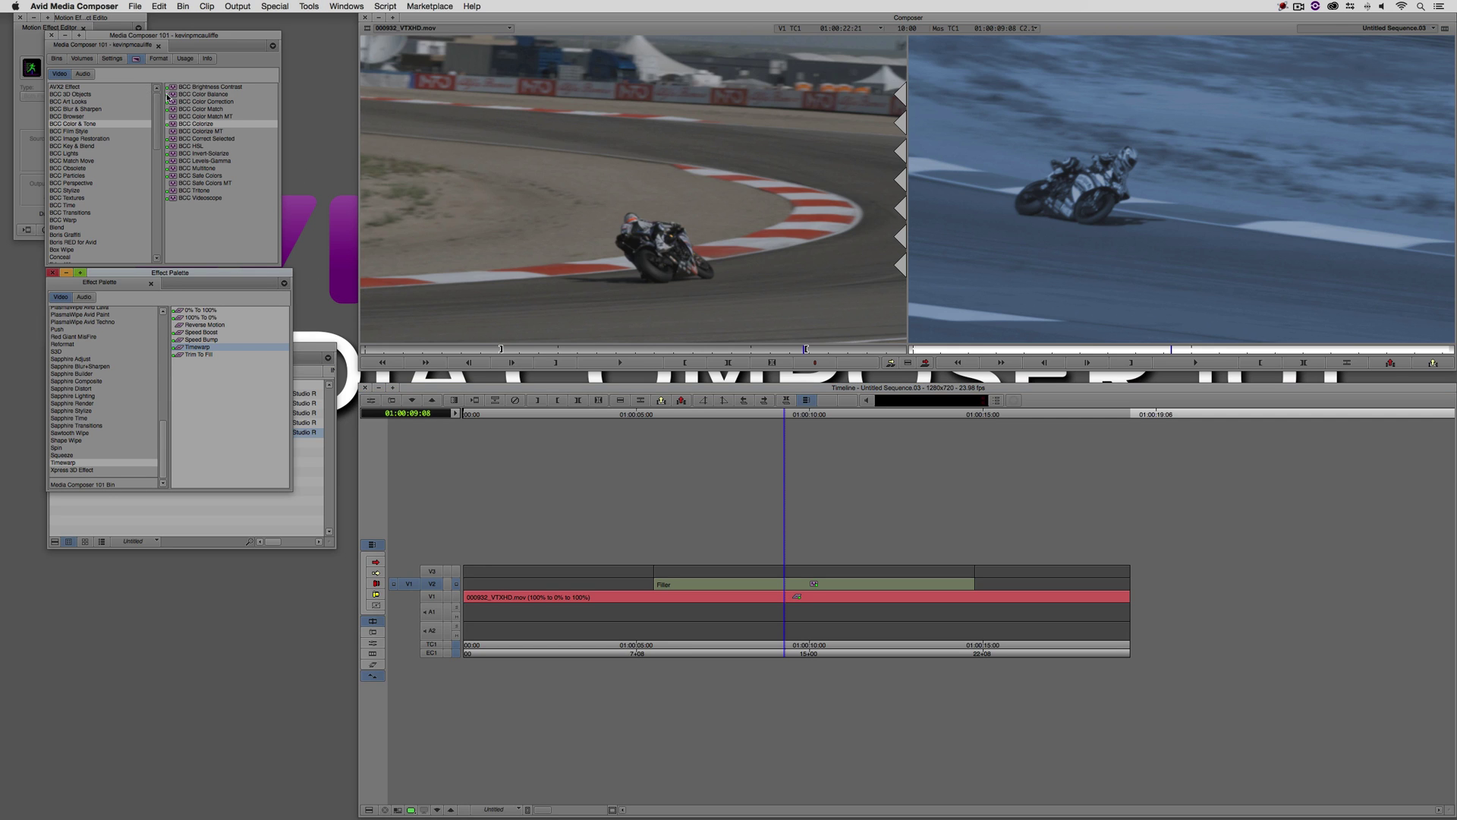
left_click(57, 59)
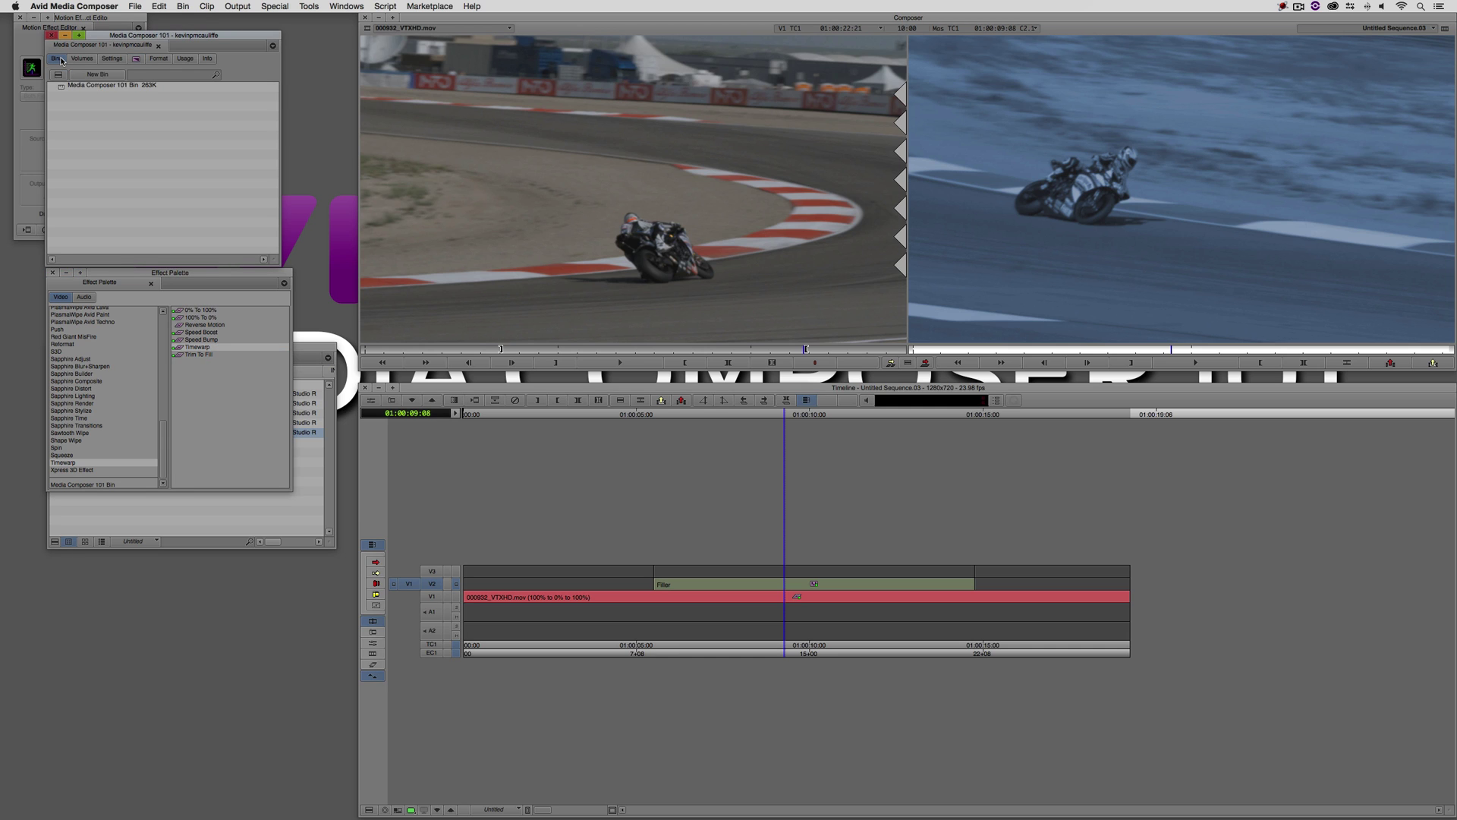
left_click_drag(160, 274, 178, 123)
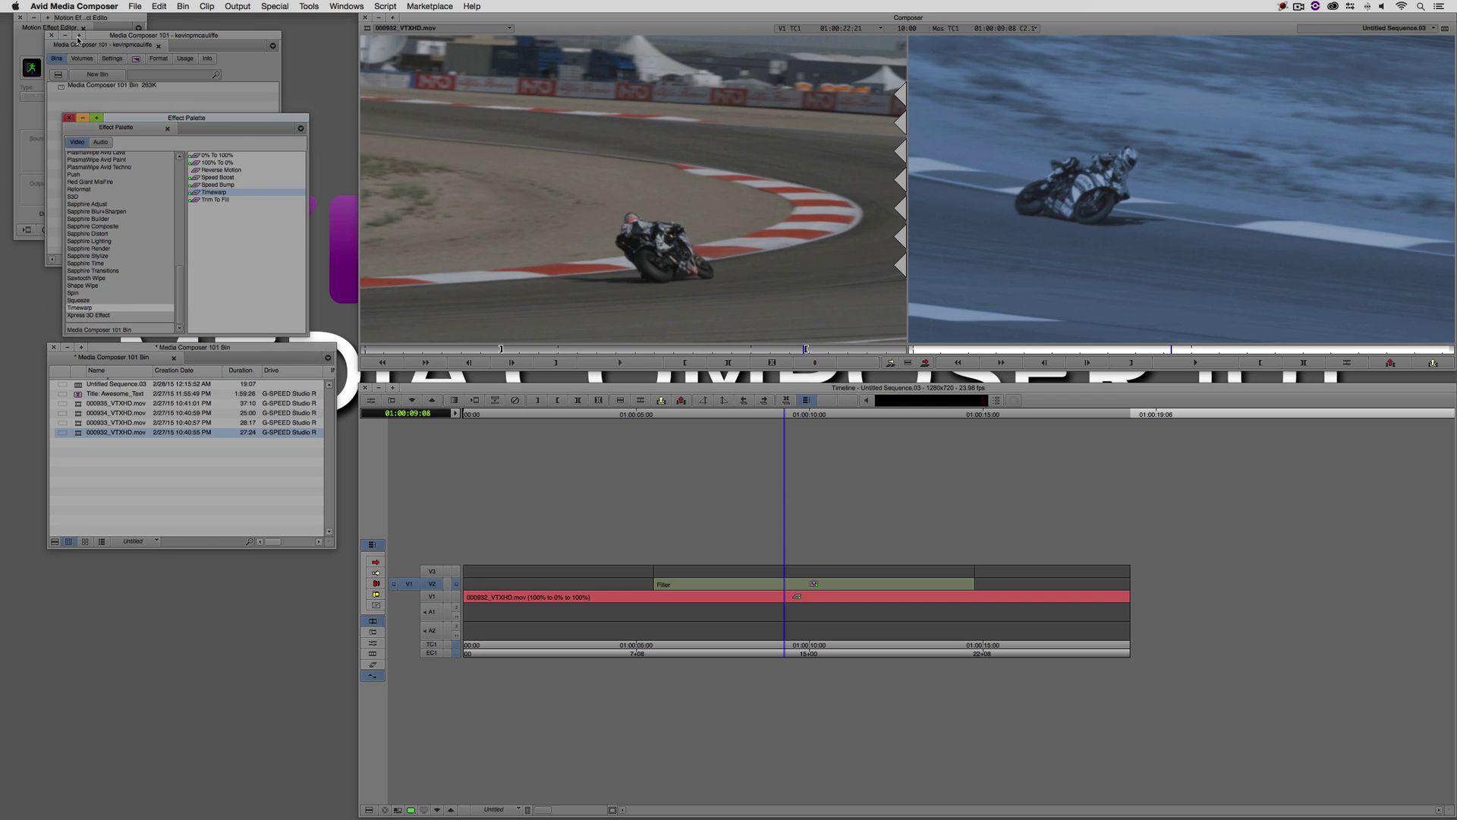
left_click_drag(175, 279, 184, 223)
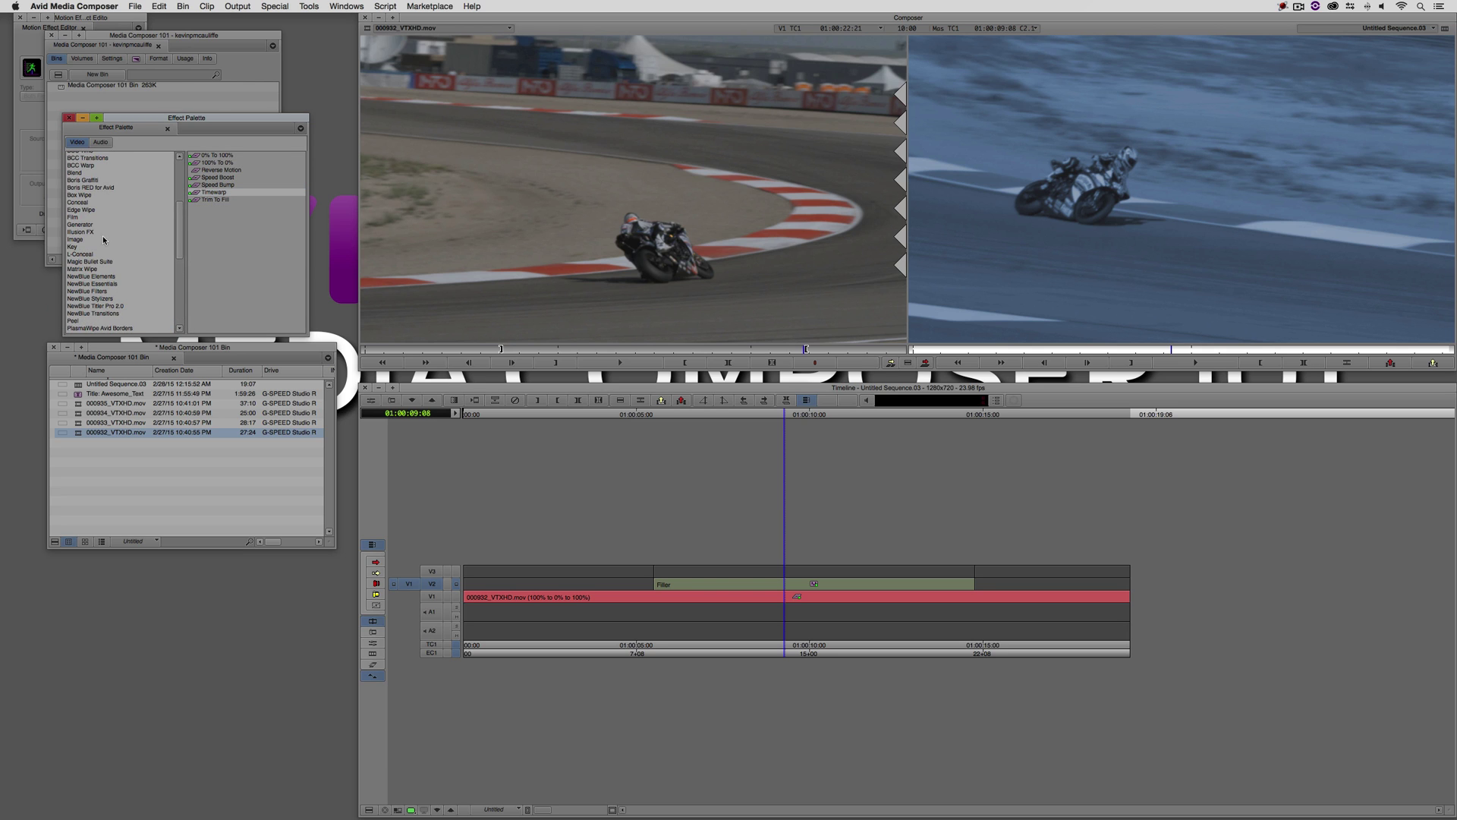
left_click(76, 239)
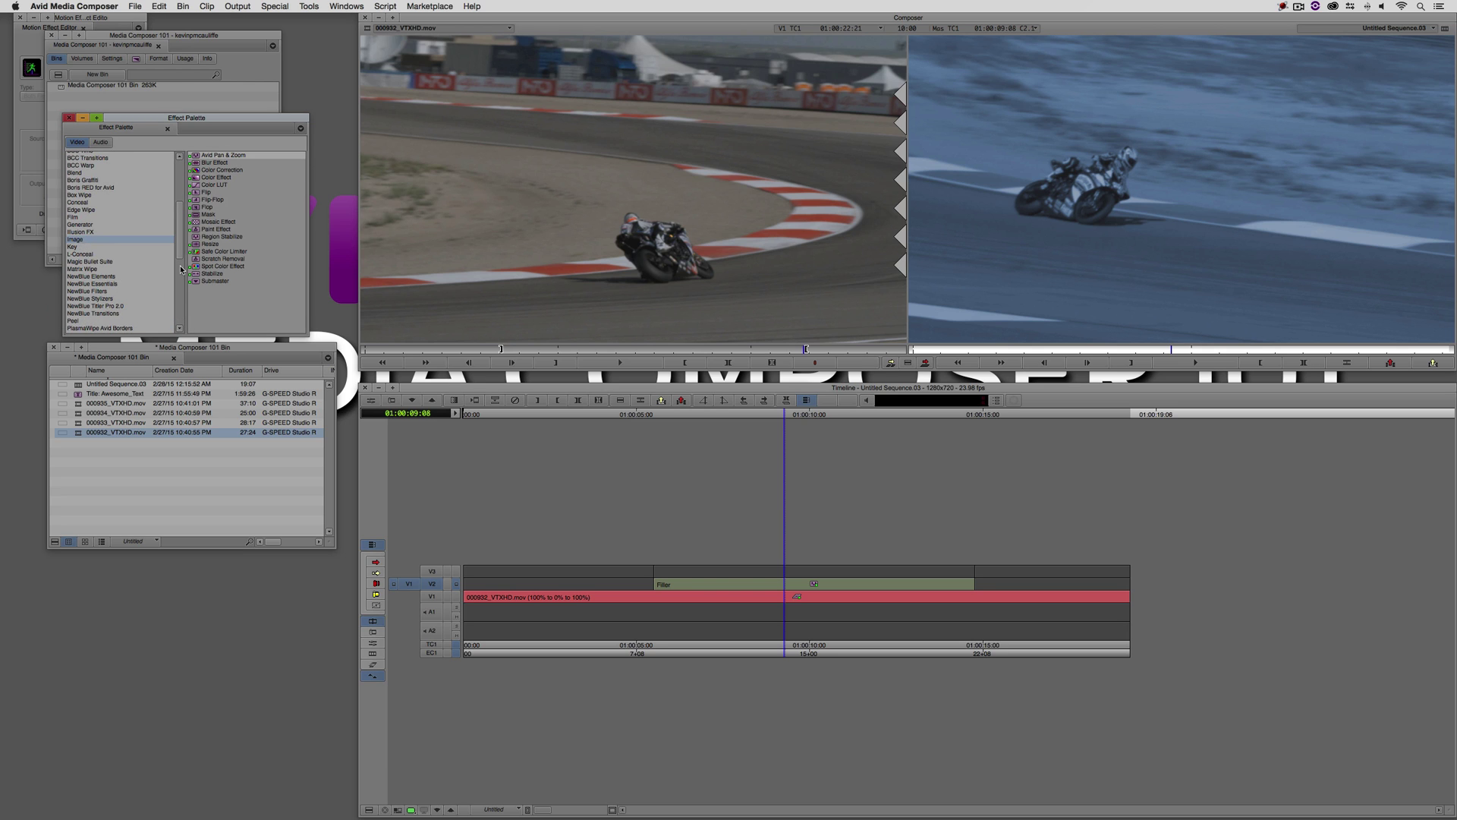
left_click_drag(195, 165, 763, 570)
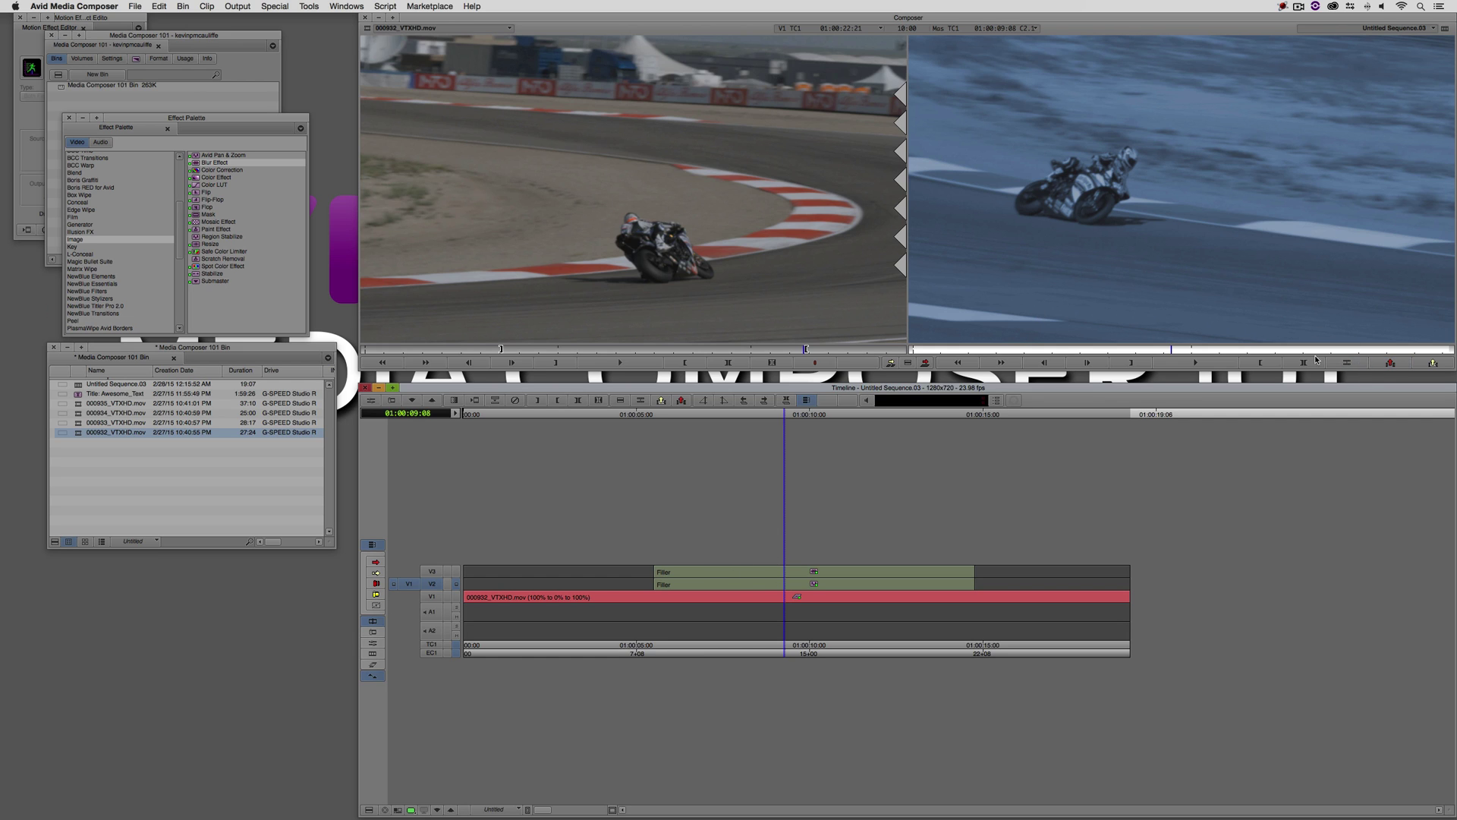
- Open the V3 Blur Effect for editing and draw a rectangular blur region enclosing the whole frame
key("shift+e")
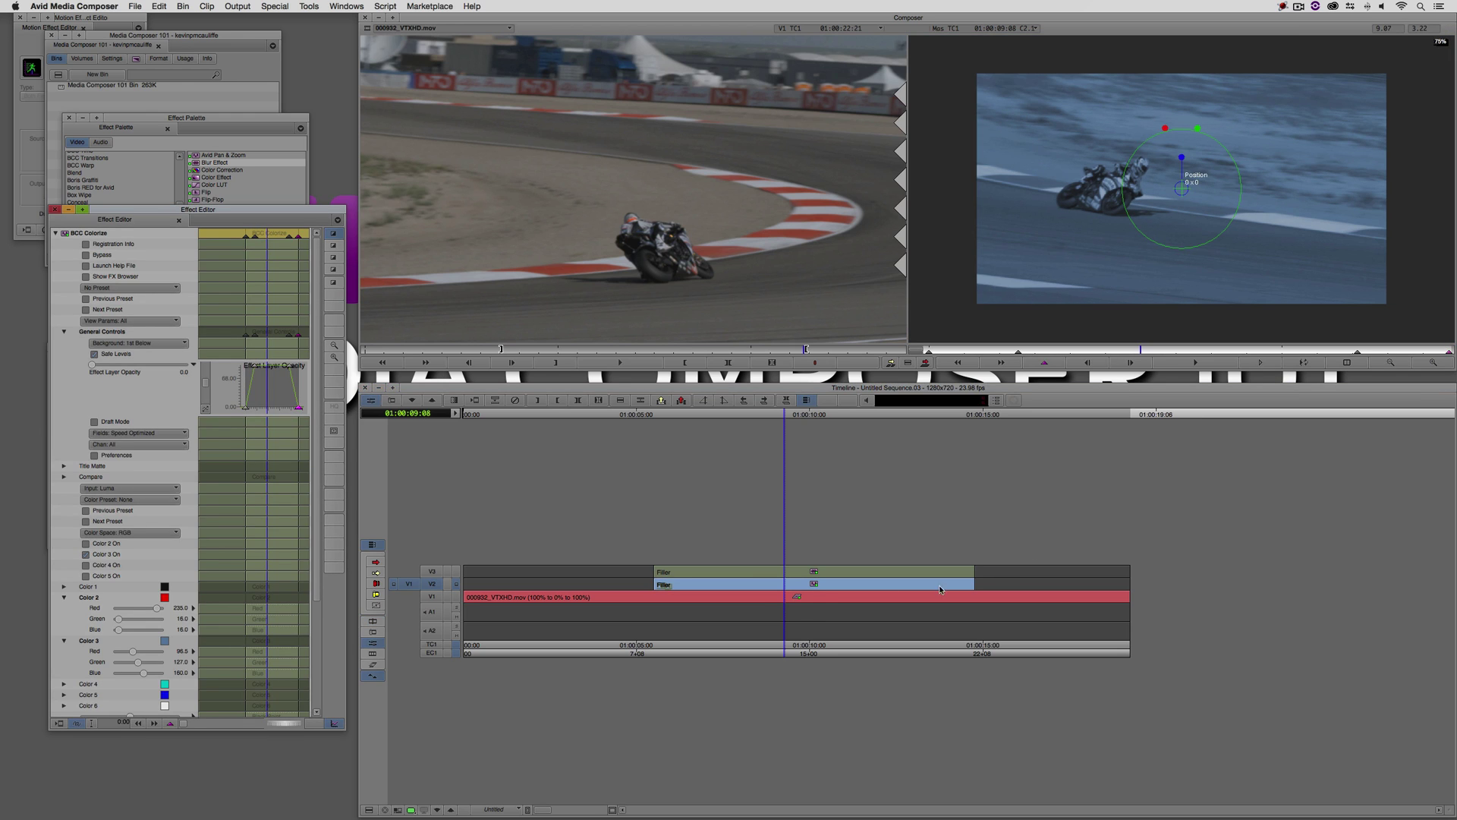
left_click(786, 571)
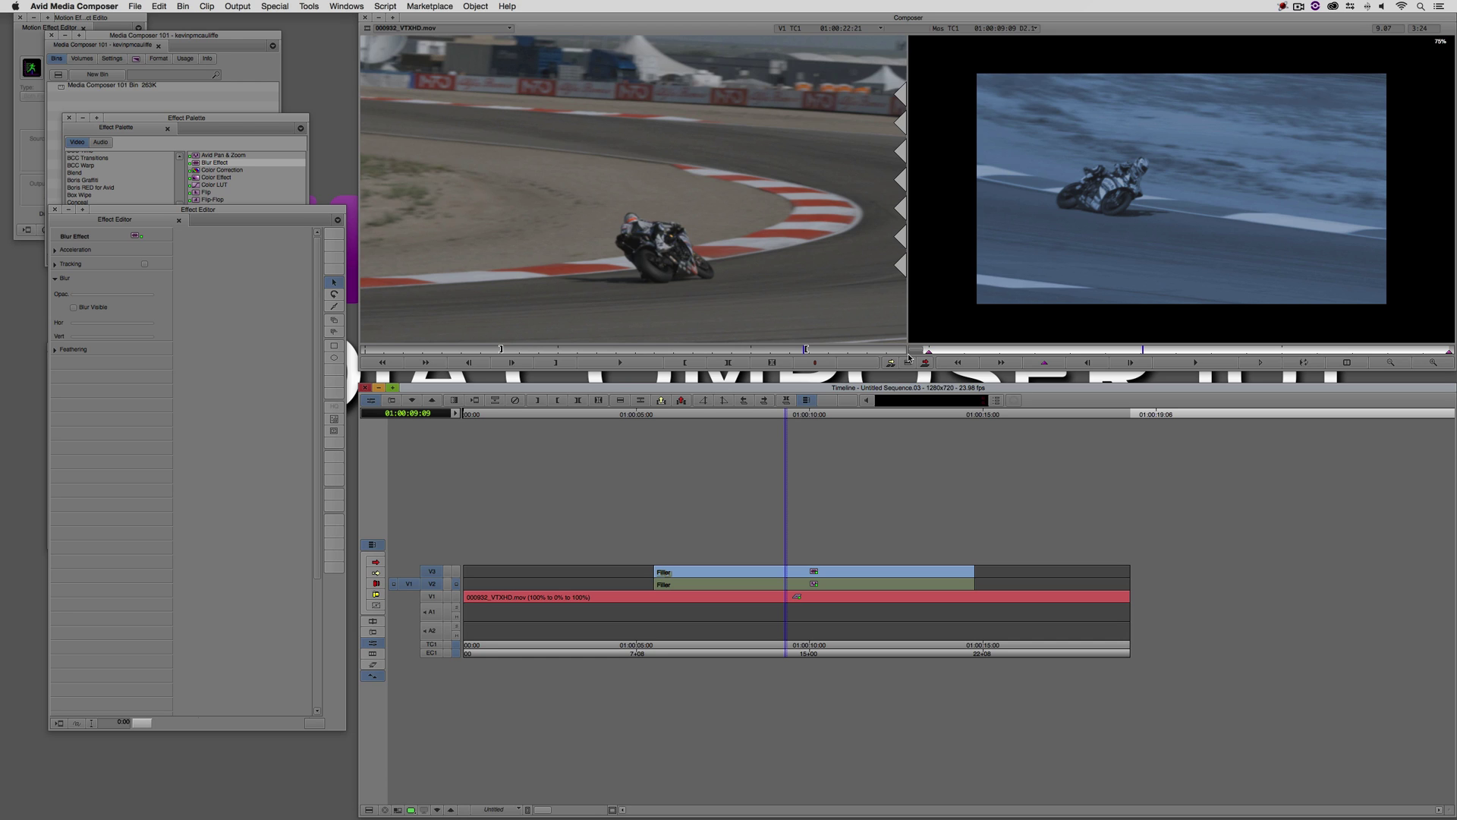
left_click(336, 349)
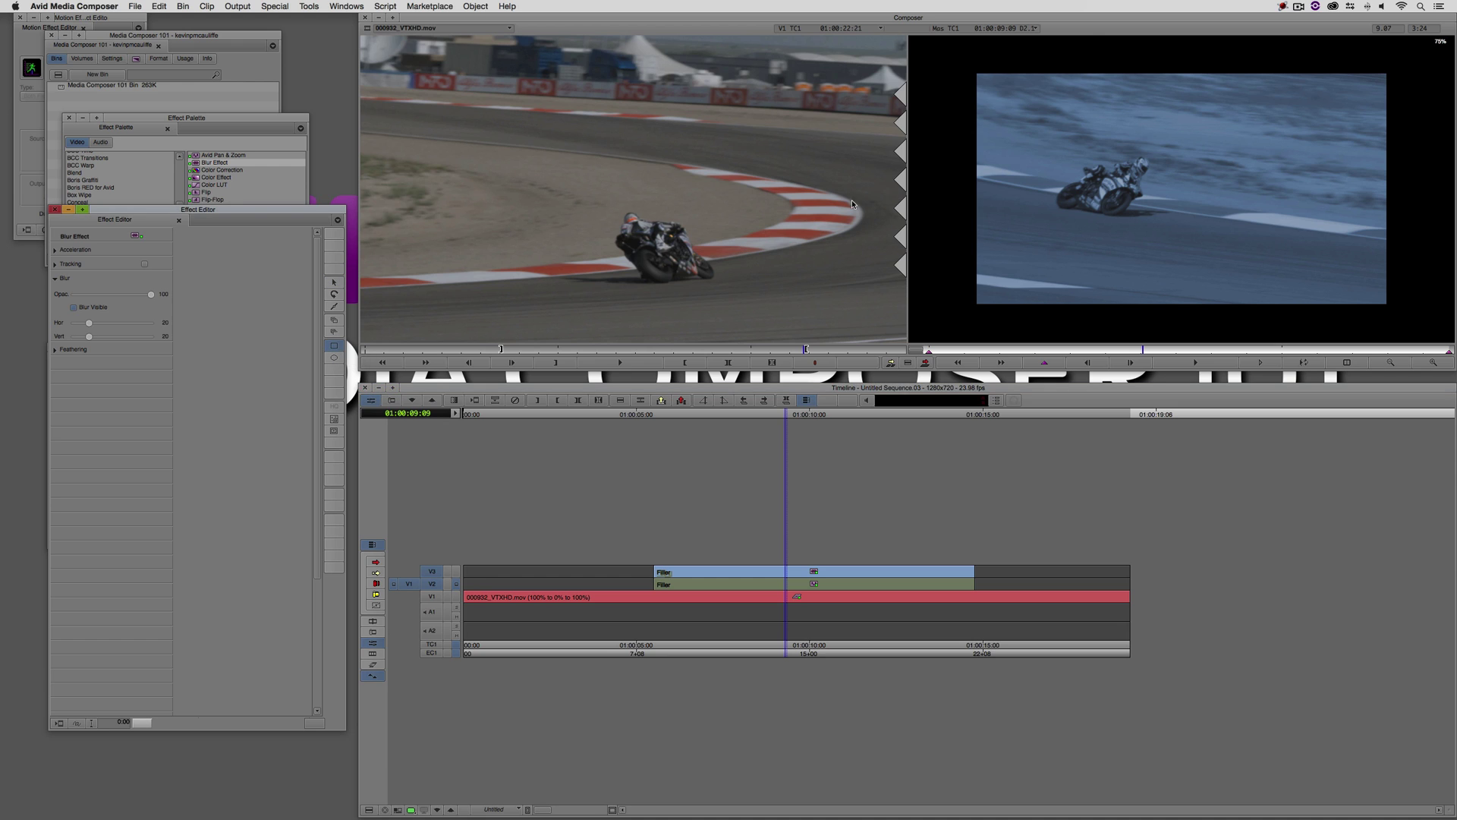
left_click_drag(956, 60, 1428, 320)
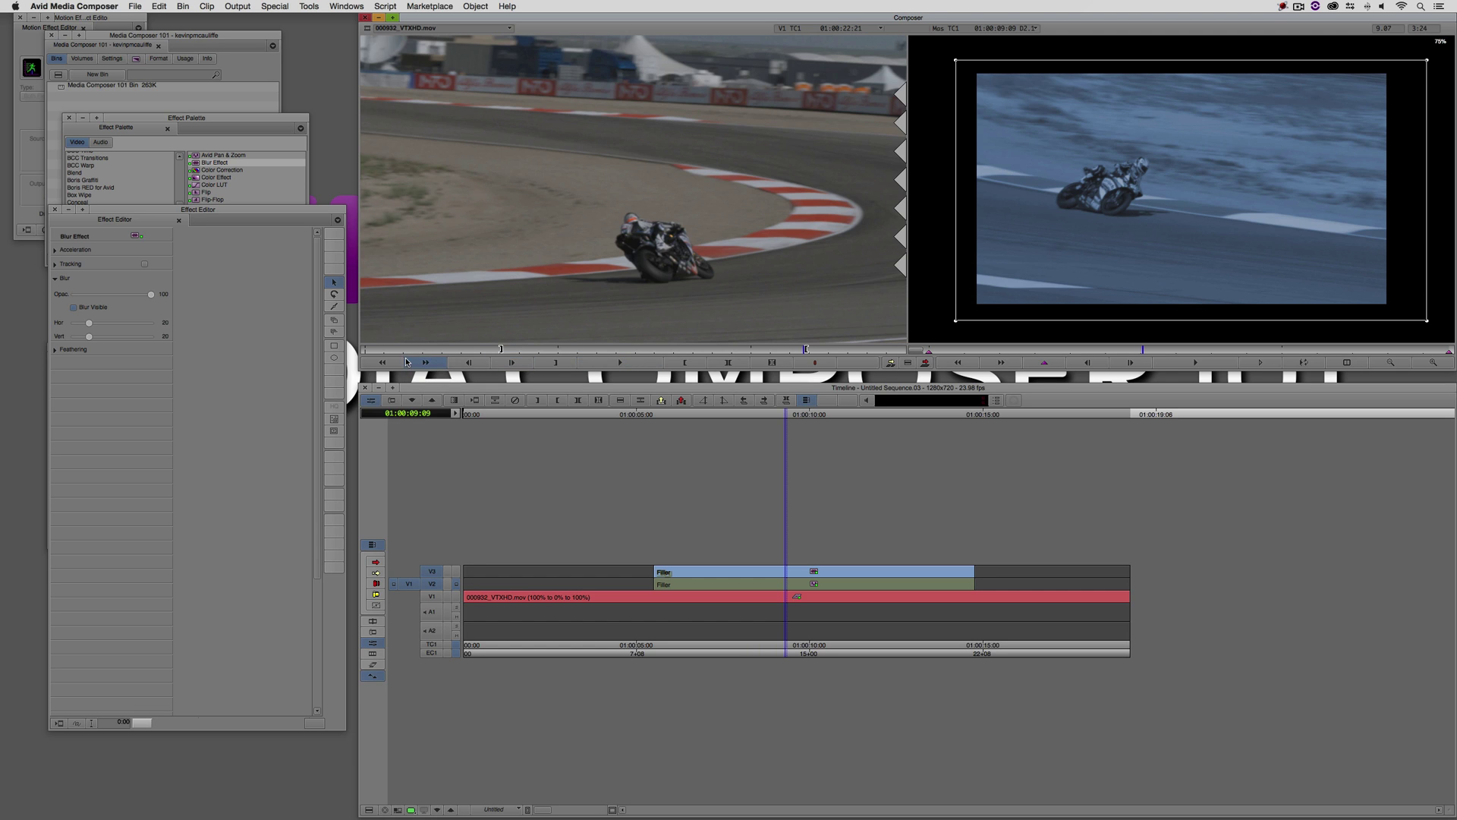
- Turn on monitoring for V3 and lower the Blur Effect's horizontal and vertical amounts to a slight softening
left_click(457, 572)
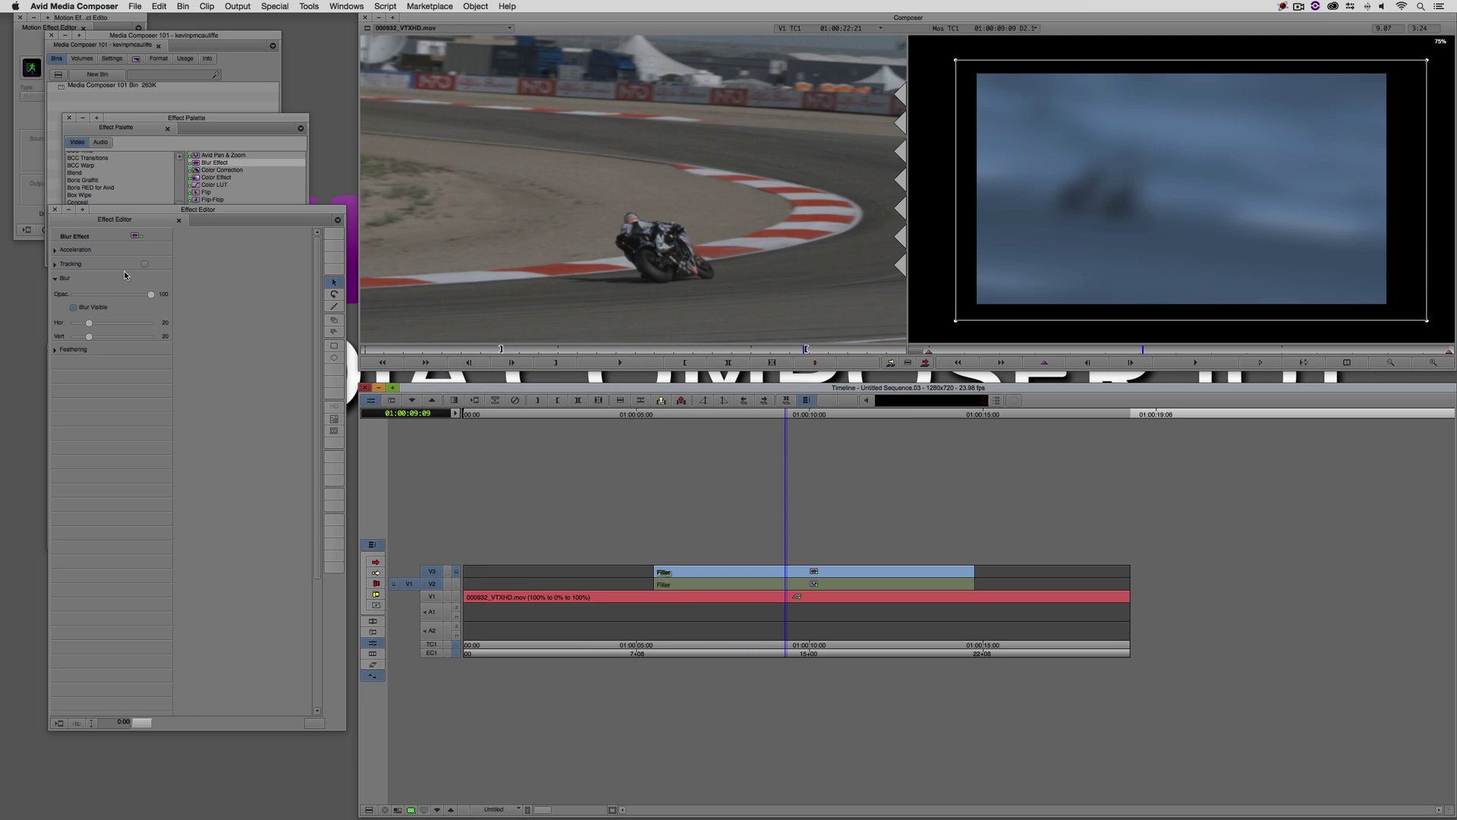
left_click(89, 323)
type("5")
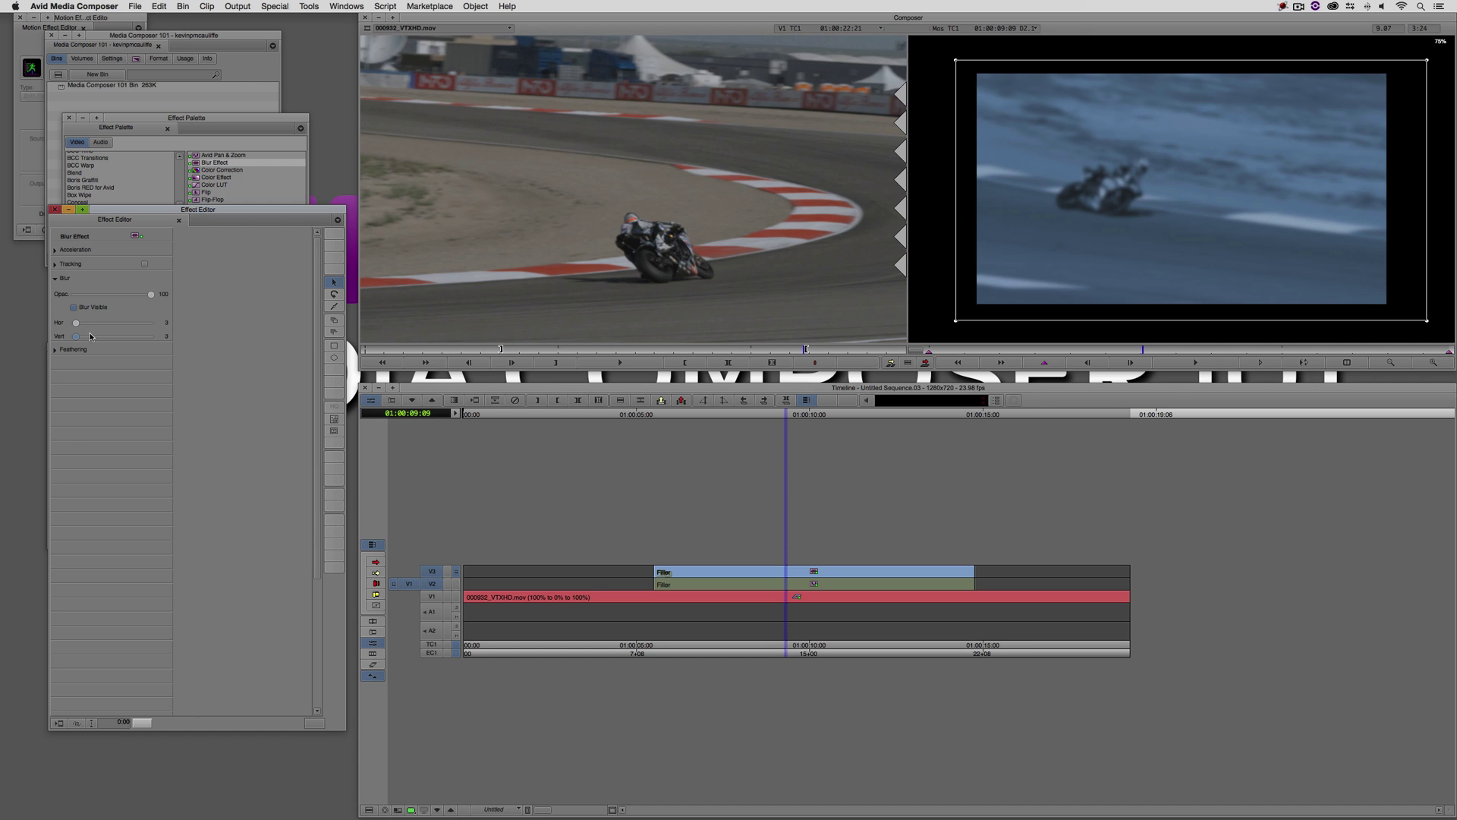
- Add Blur Effect keyframes at 01:00:07:03 and 01:00:13:03, inside its start and end keyframes
left_click(927, 354)
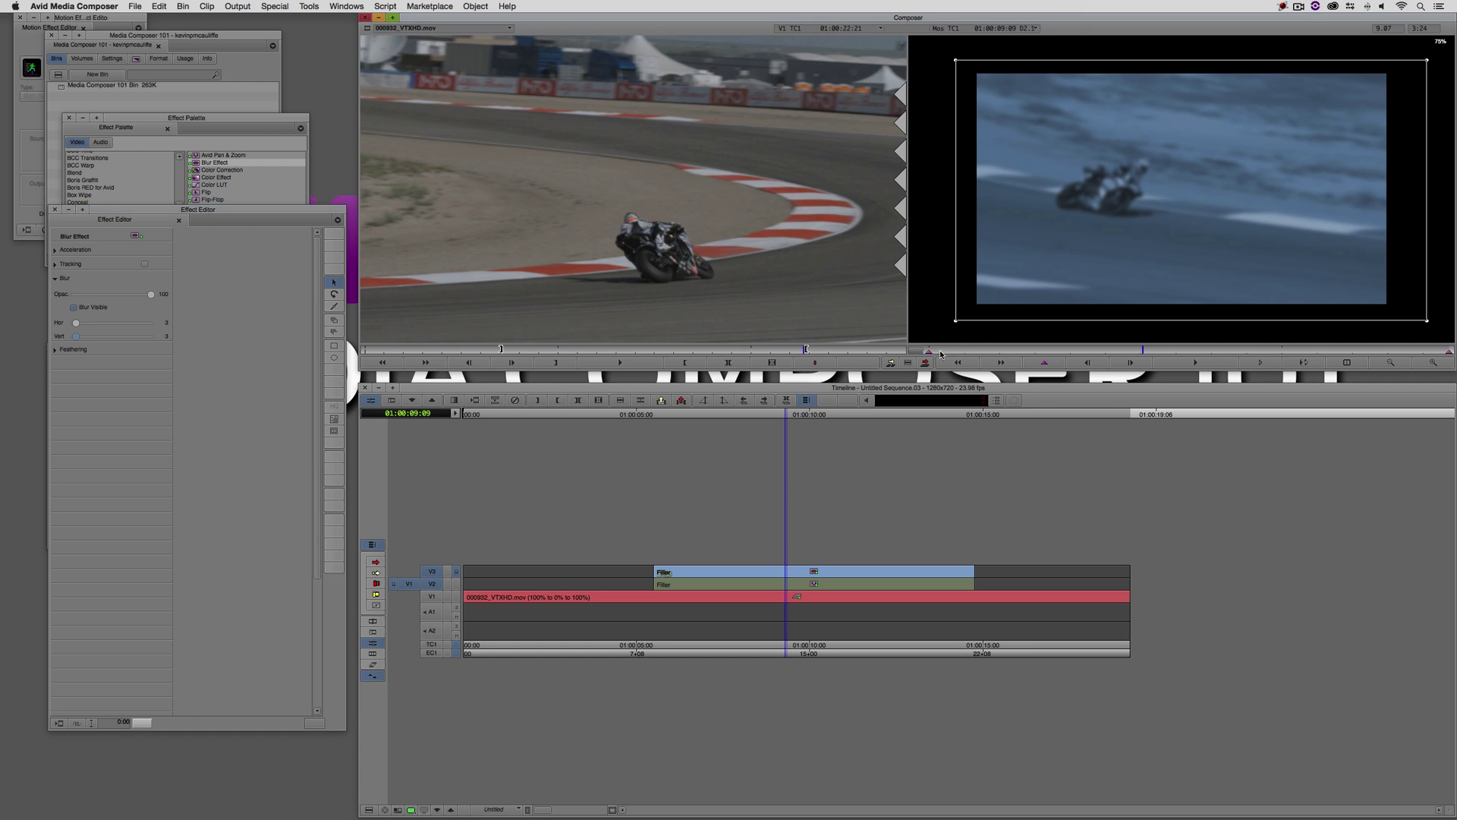
left_click(924, 354)
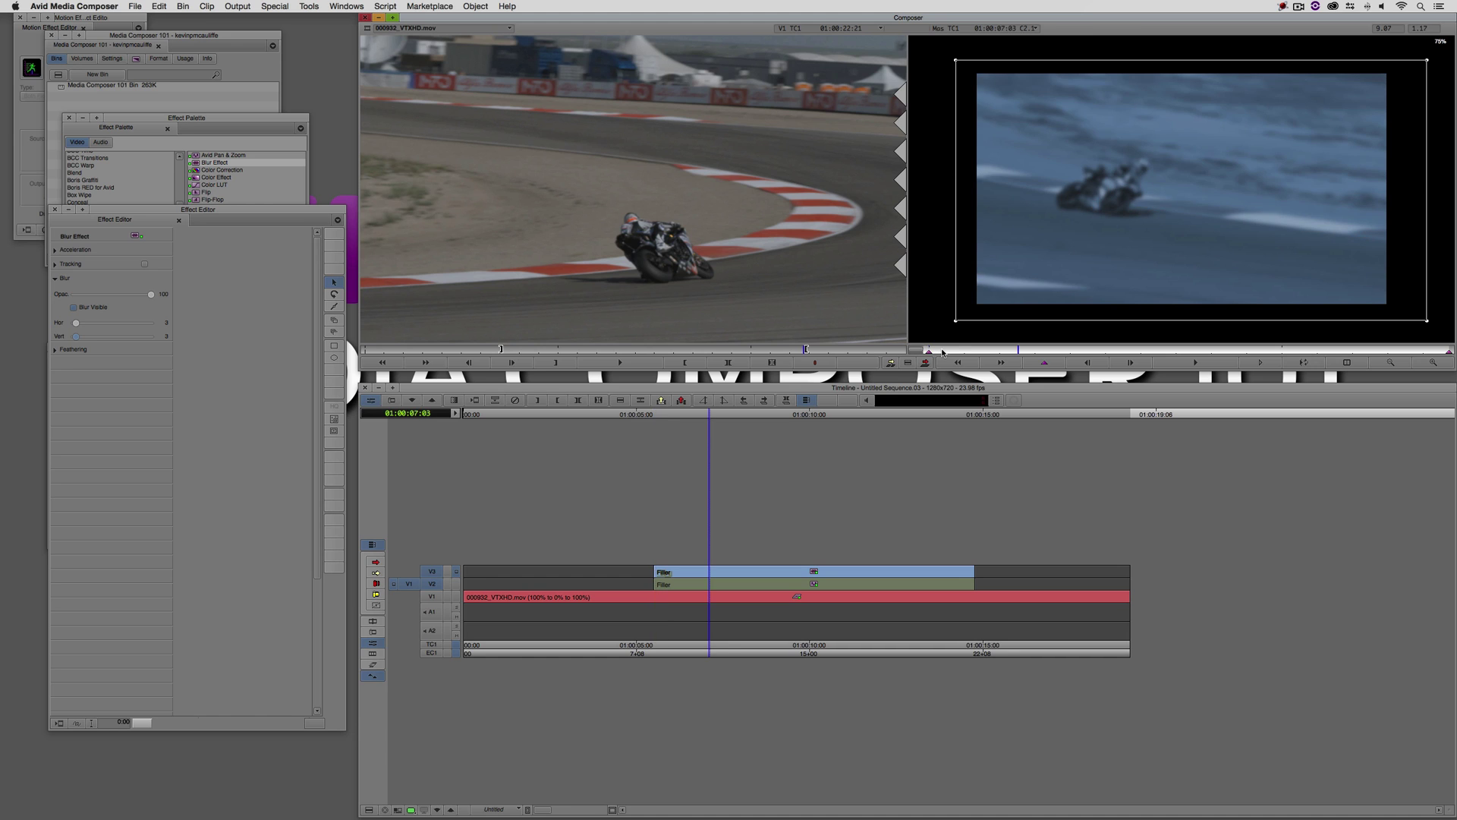
left_click(1449, 353)
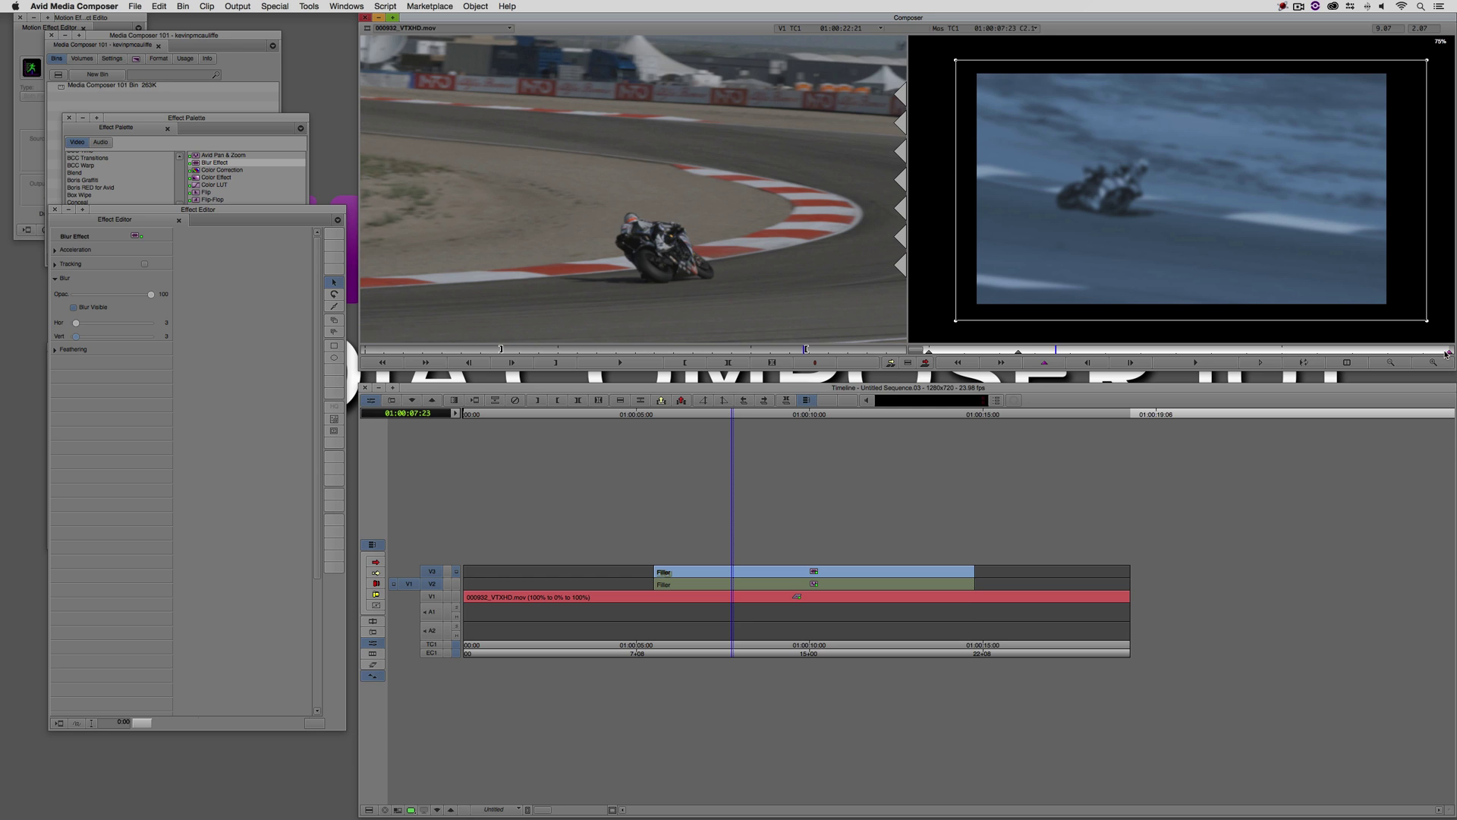
key("s")
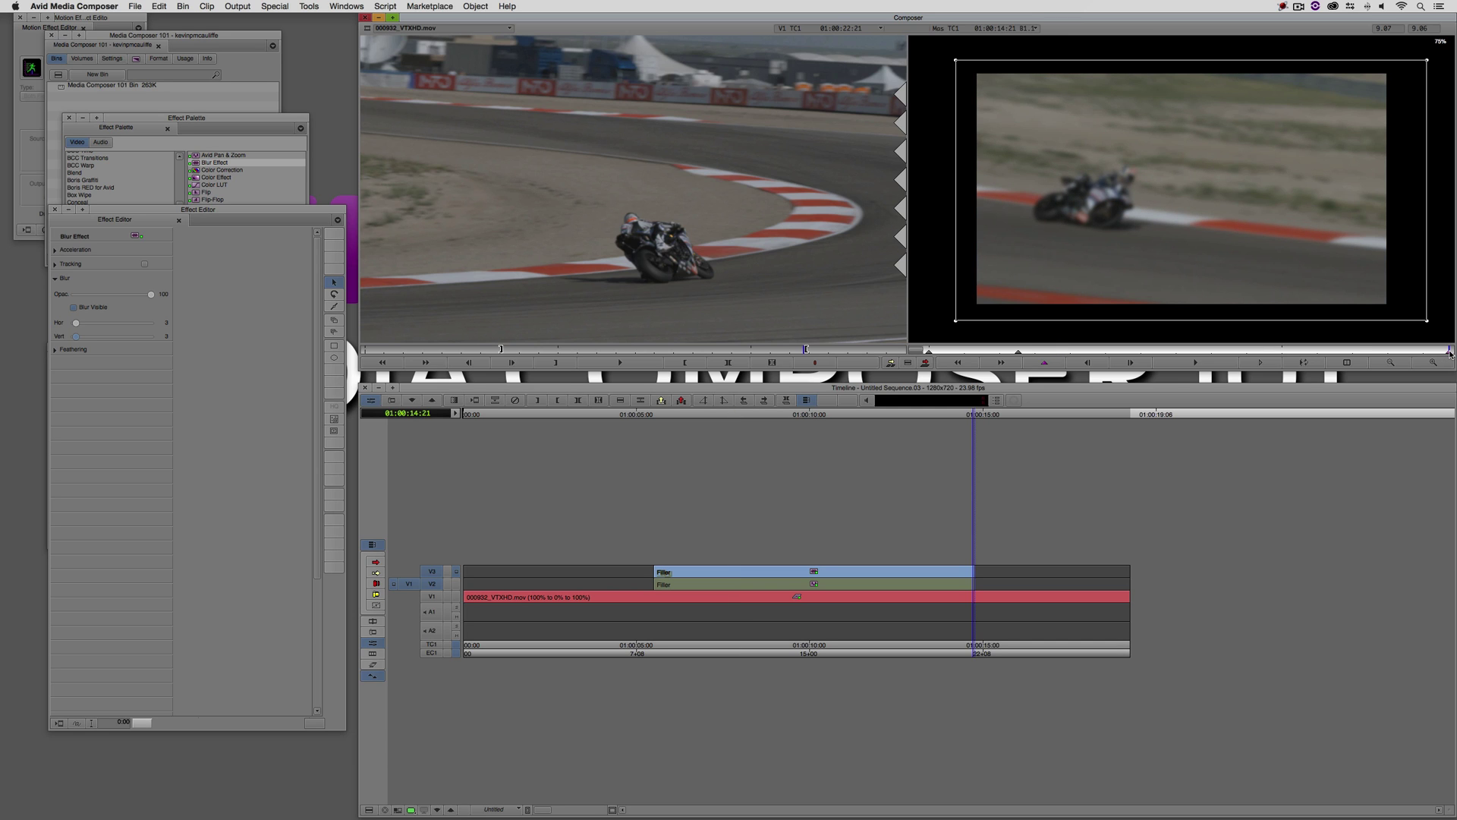
left_click(1358, 350)
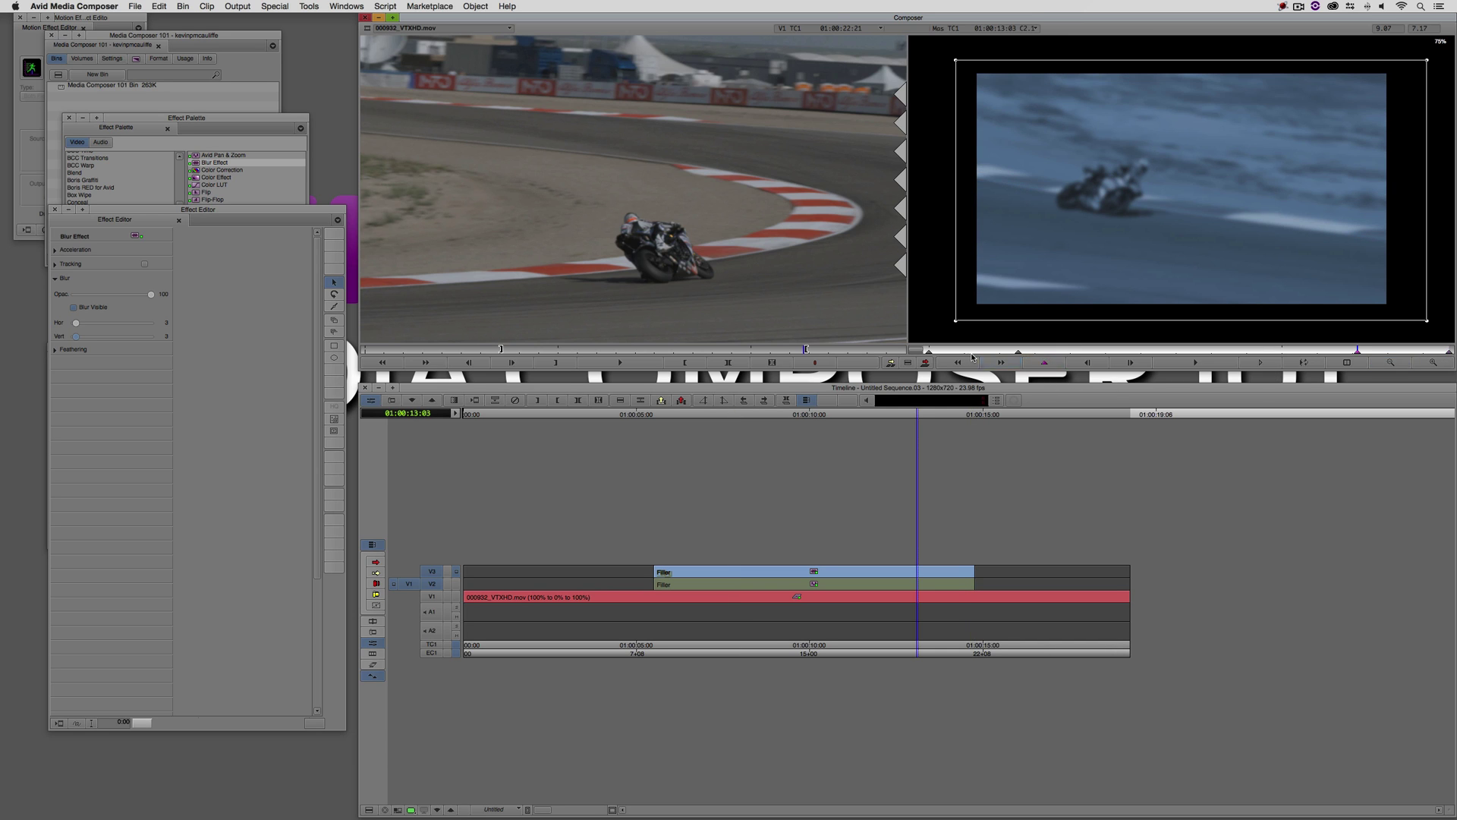
- Set the horizontal and vertical blur to 0 on the first keyframe, 01:00:05:15, and the last keyframe, 01:00:14:21
key("a")
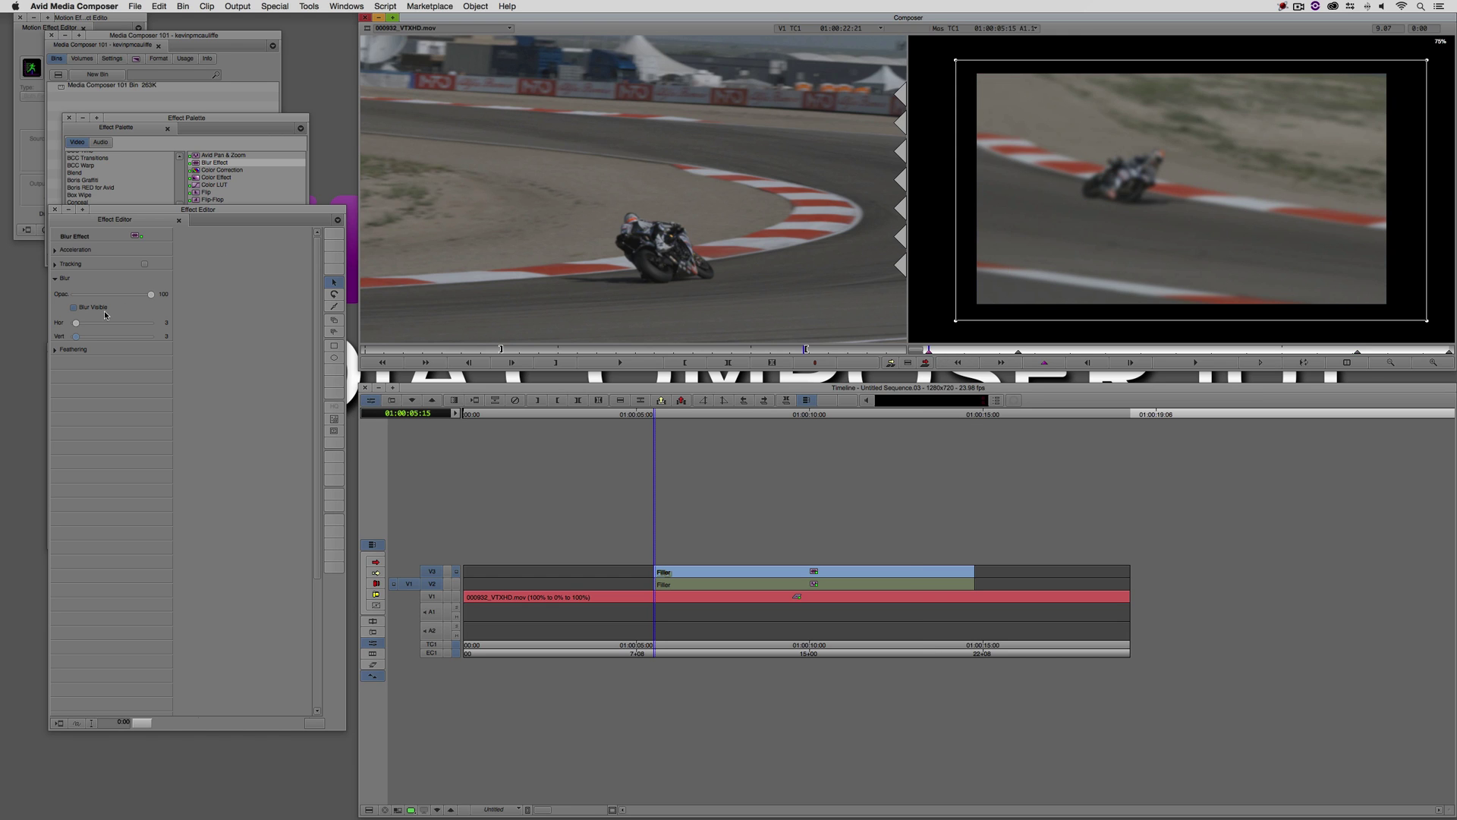
left_click_drag(76, 323, 36, 340)
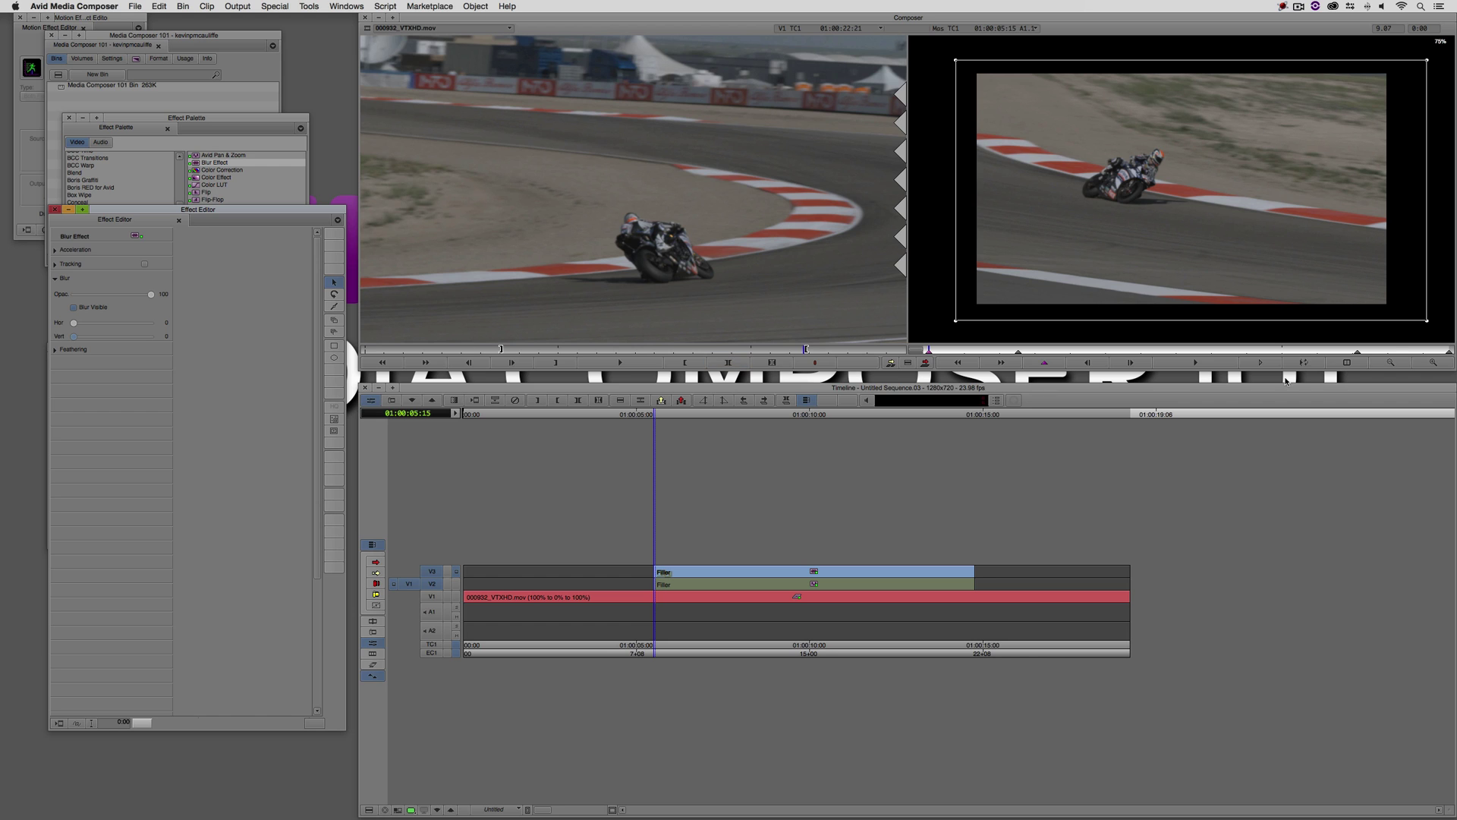
left_click(1447, 352)
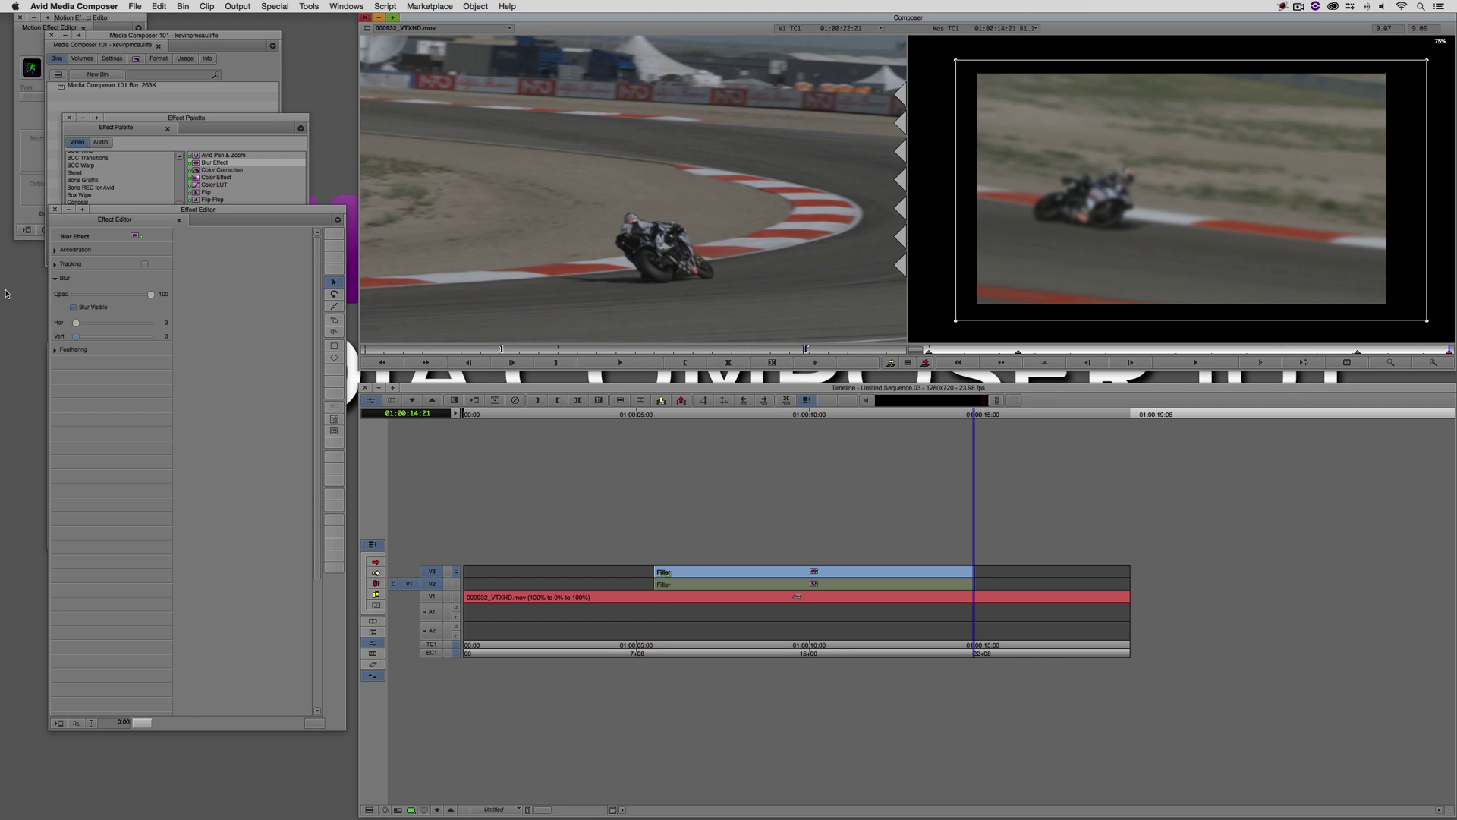
left_click_drag(78, 324, 13, 341)
- Close the effect controls and play the sequence to review the blur and tint fading in and out
key("y")
left_click_drag(653, 528, 575, 541)
key("space")
key("space")
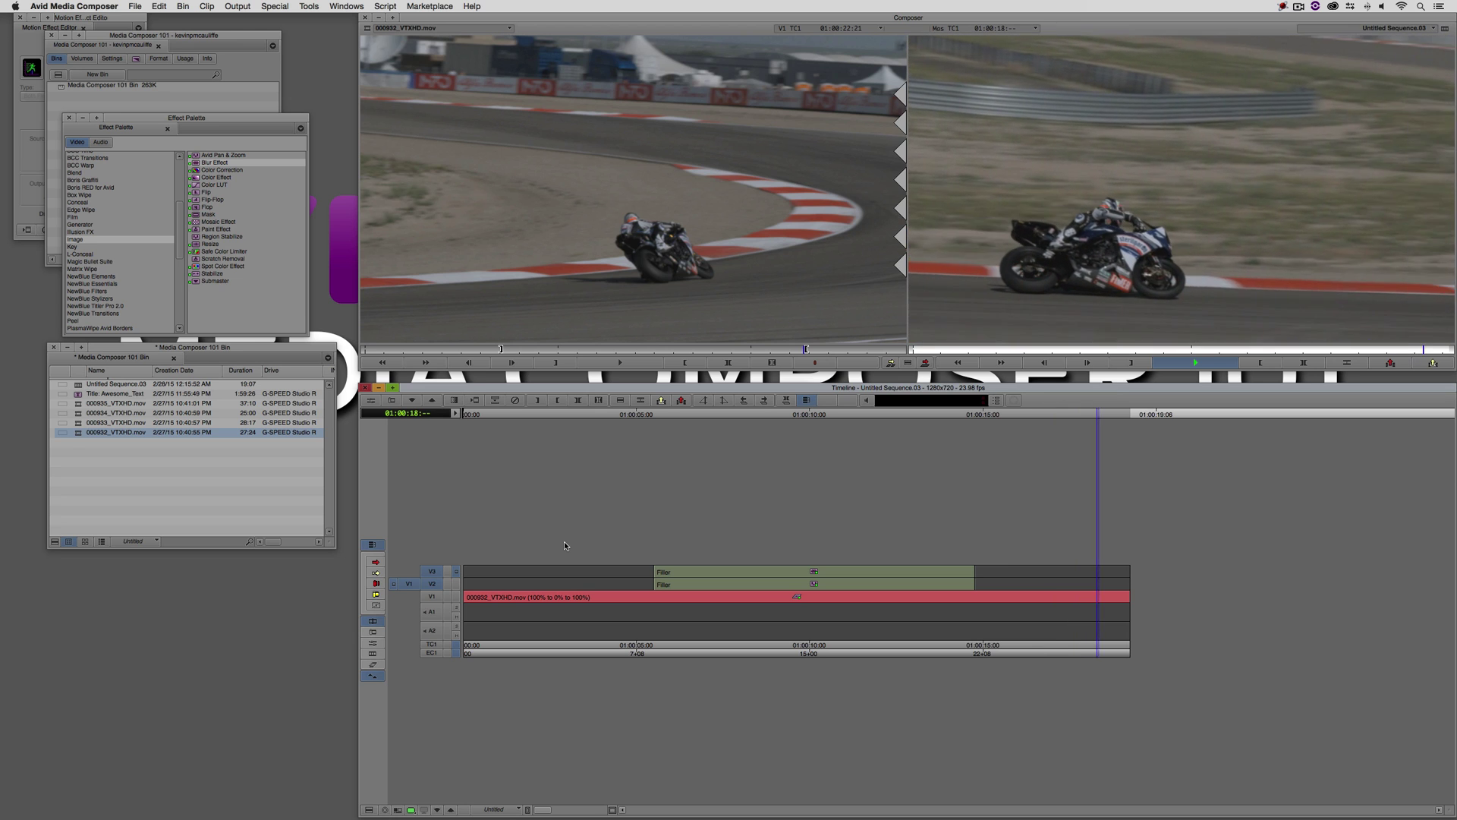
left_click(1141, 236)
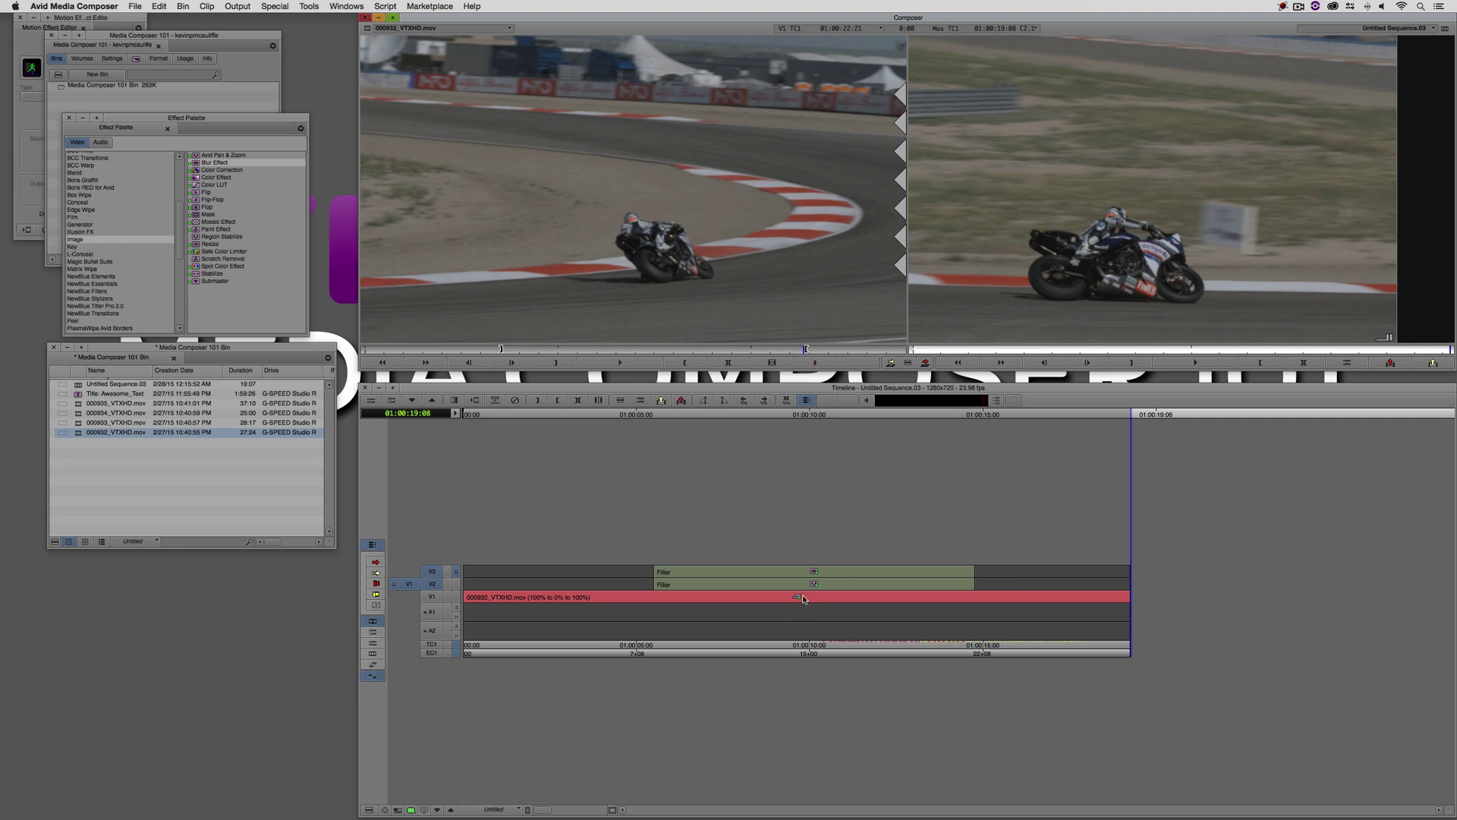
- Add video track V4, load the Awesome_Text title as the source, and mark an in point partway into it
left_click_drag(838, 597, 754, 594)
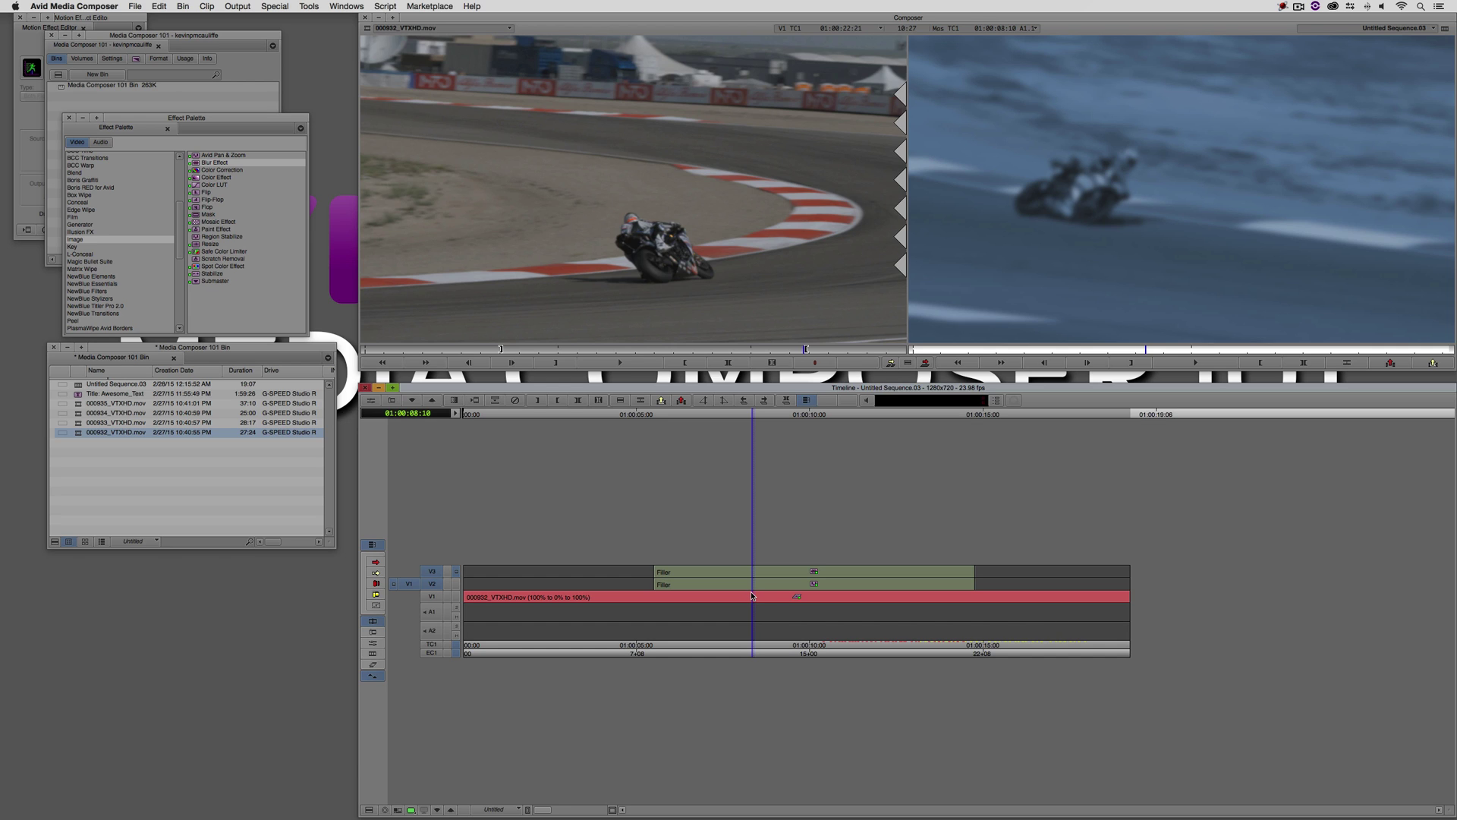
key("super+y")
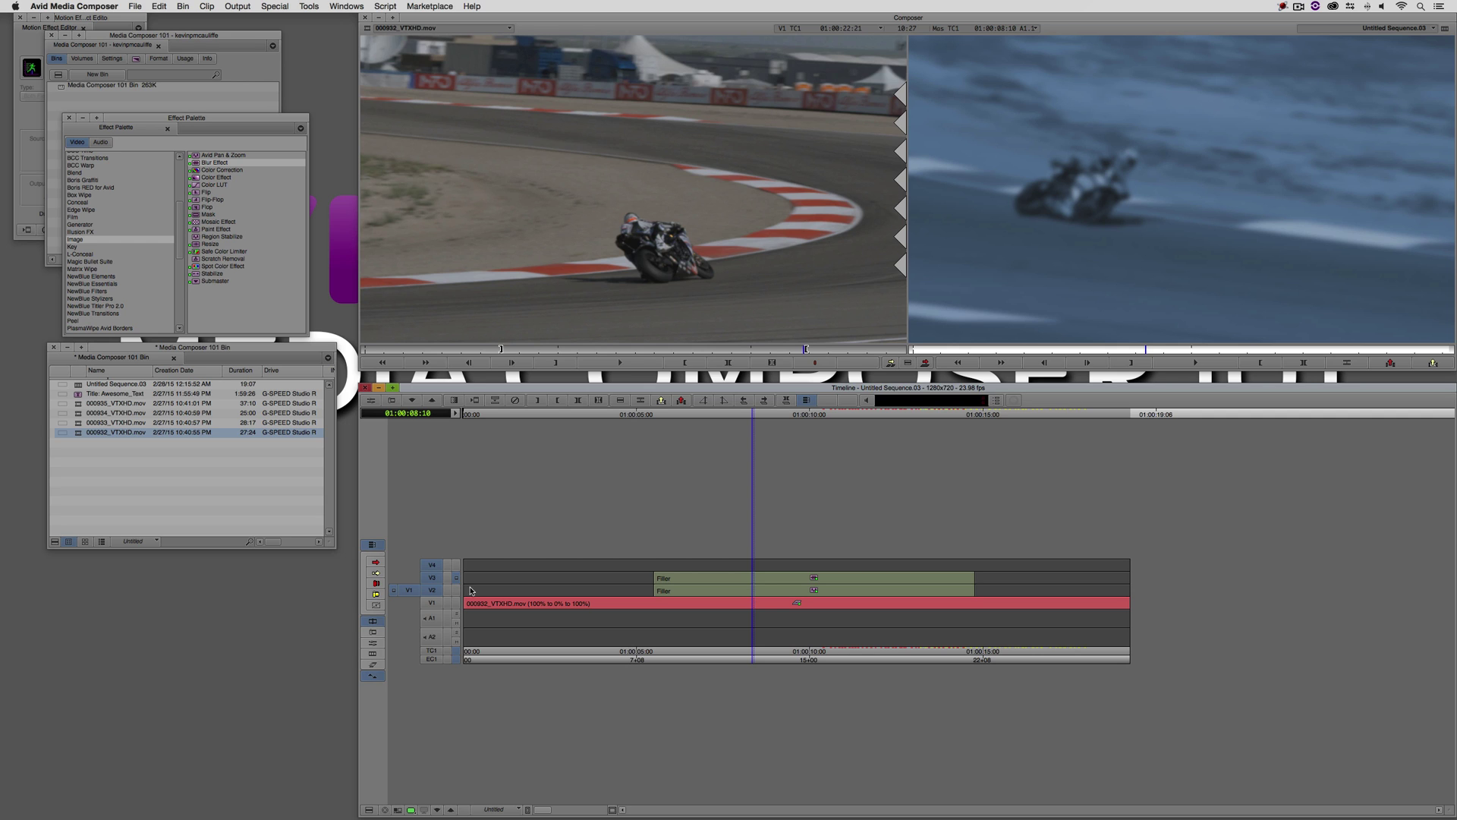
left_click_drag(113, 394, 522, 230)
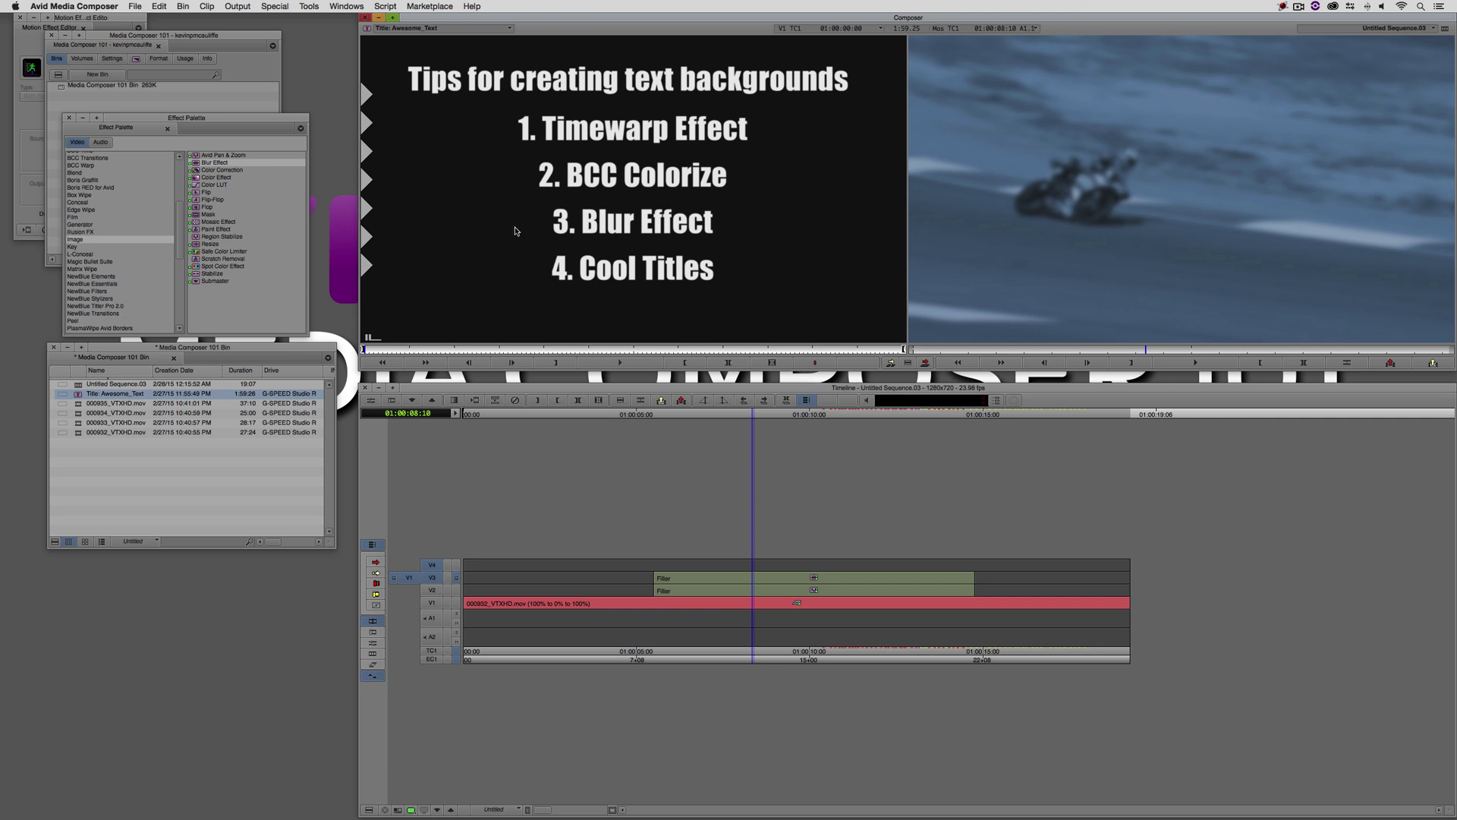
left_click(501, 349)
key("i")
- Mark the span of the filler effects, patch the source video to V4, and overwrite the Awesome_Text title there
left_click(988, 279)
left_click(773, 563)
left_click(435, 565)
key("t")
left_click(435, 565)
left_click(435, 580)
key("b")
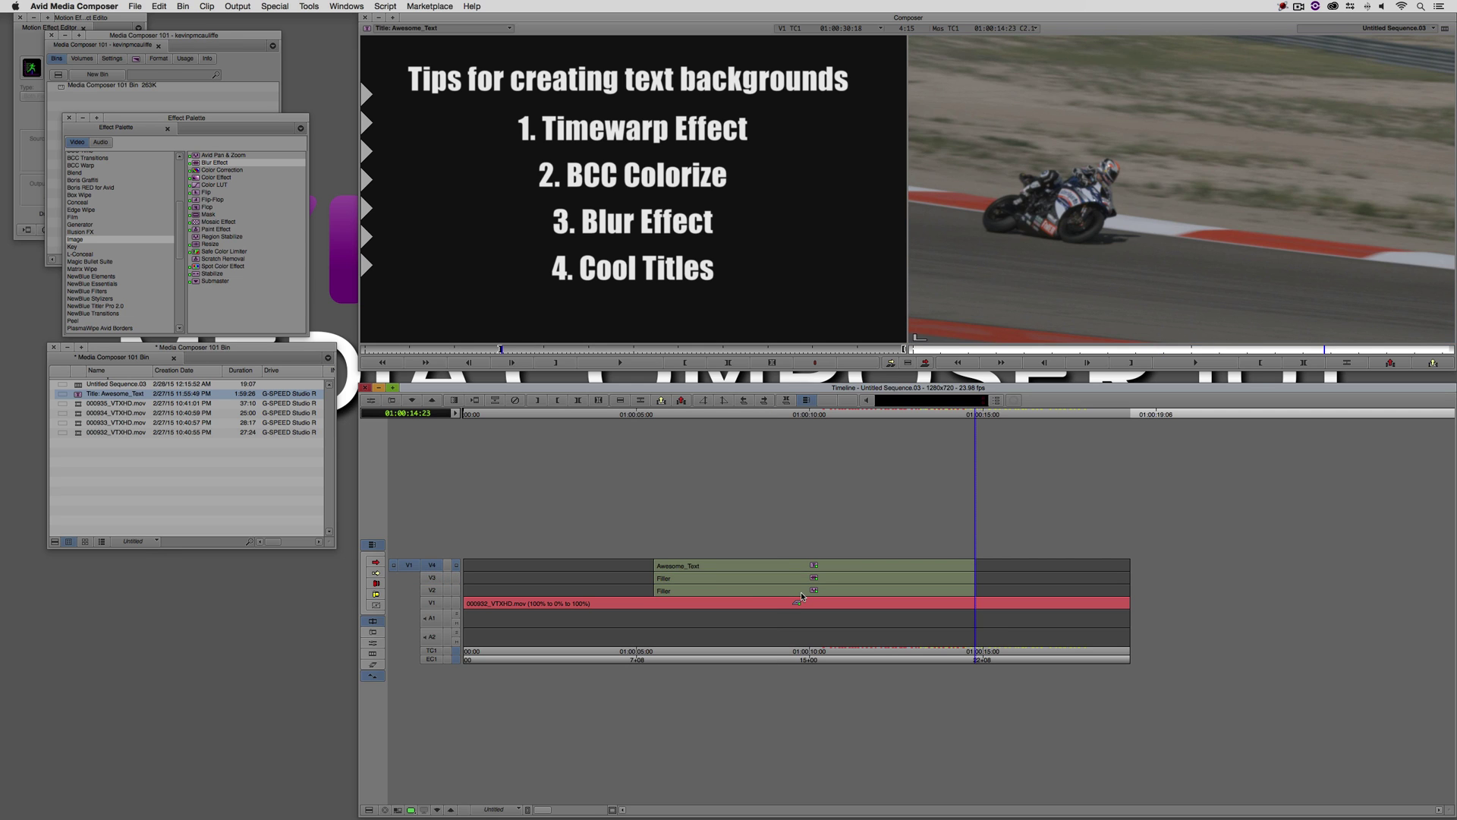
- Split the V4 title at 01:00:07:03 and again about a second and a half further on
key("a")
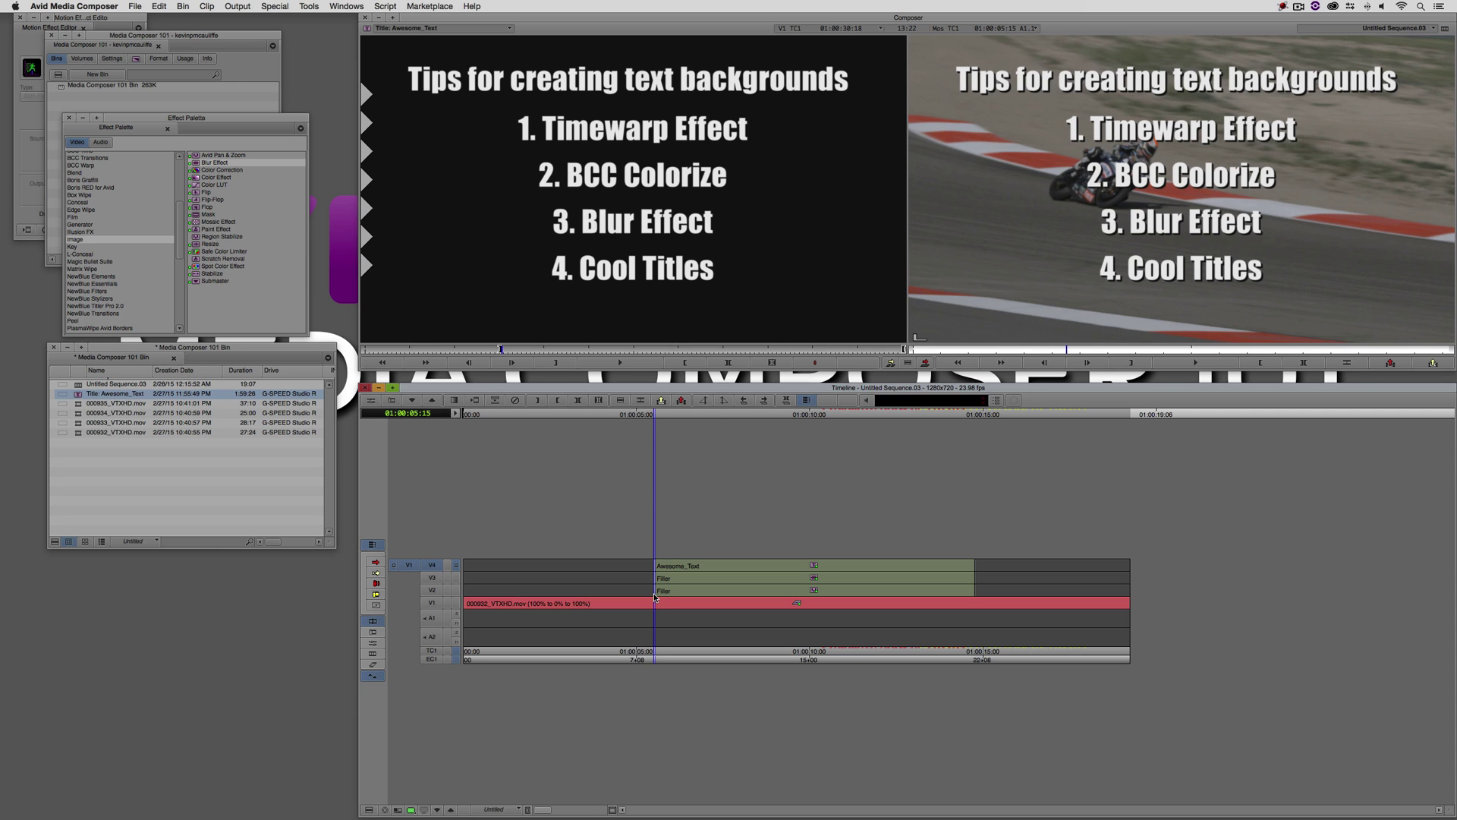
key("Return")
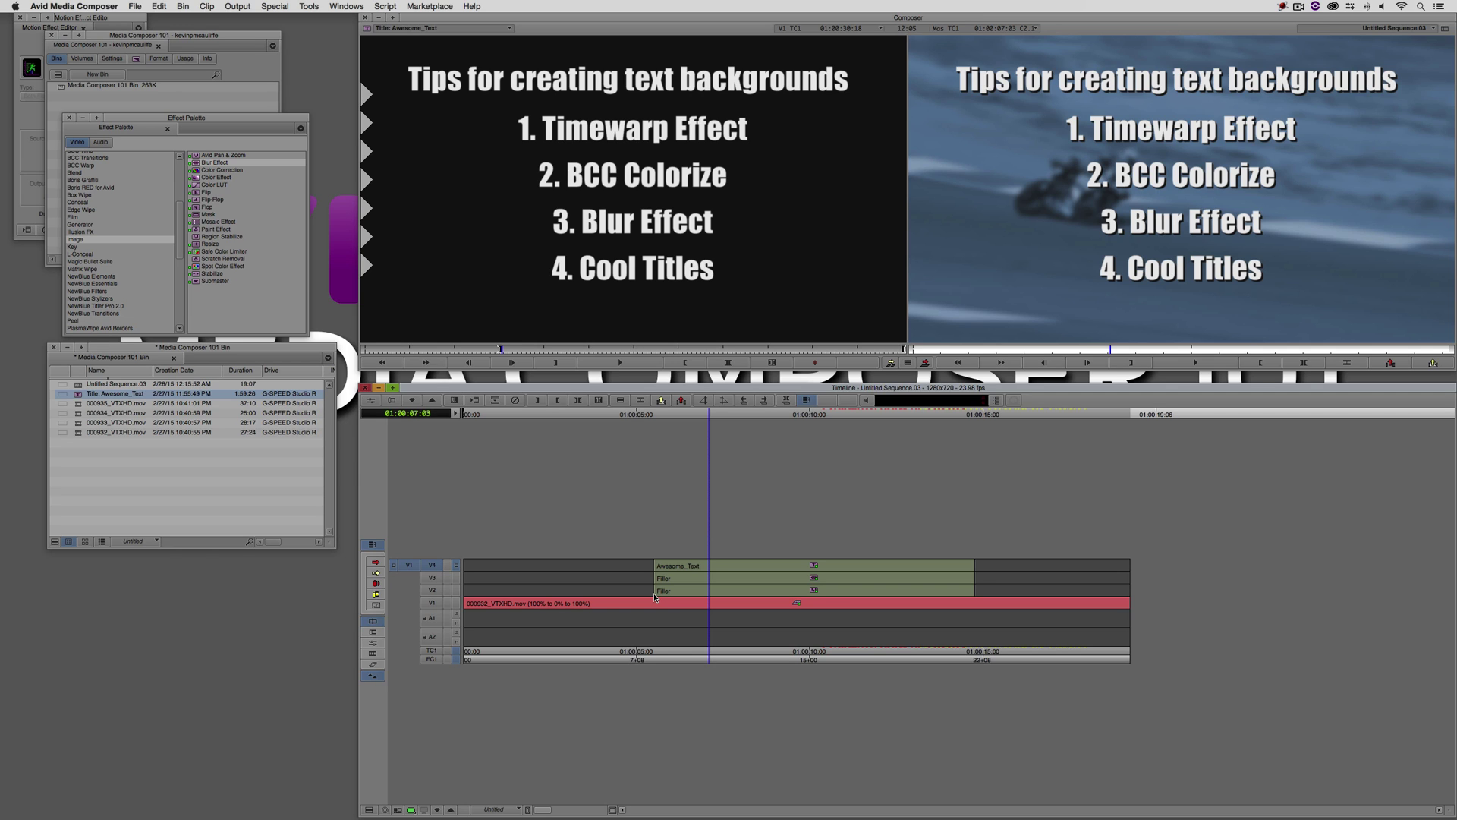
key("h")
left_click_drag(721, 571, 804, 576)
key("h")
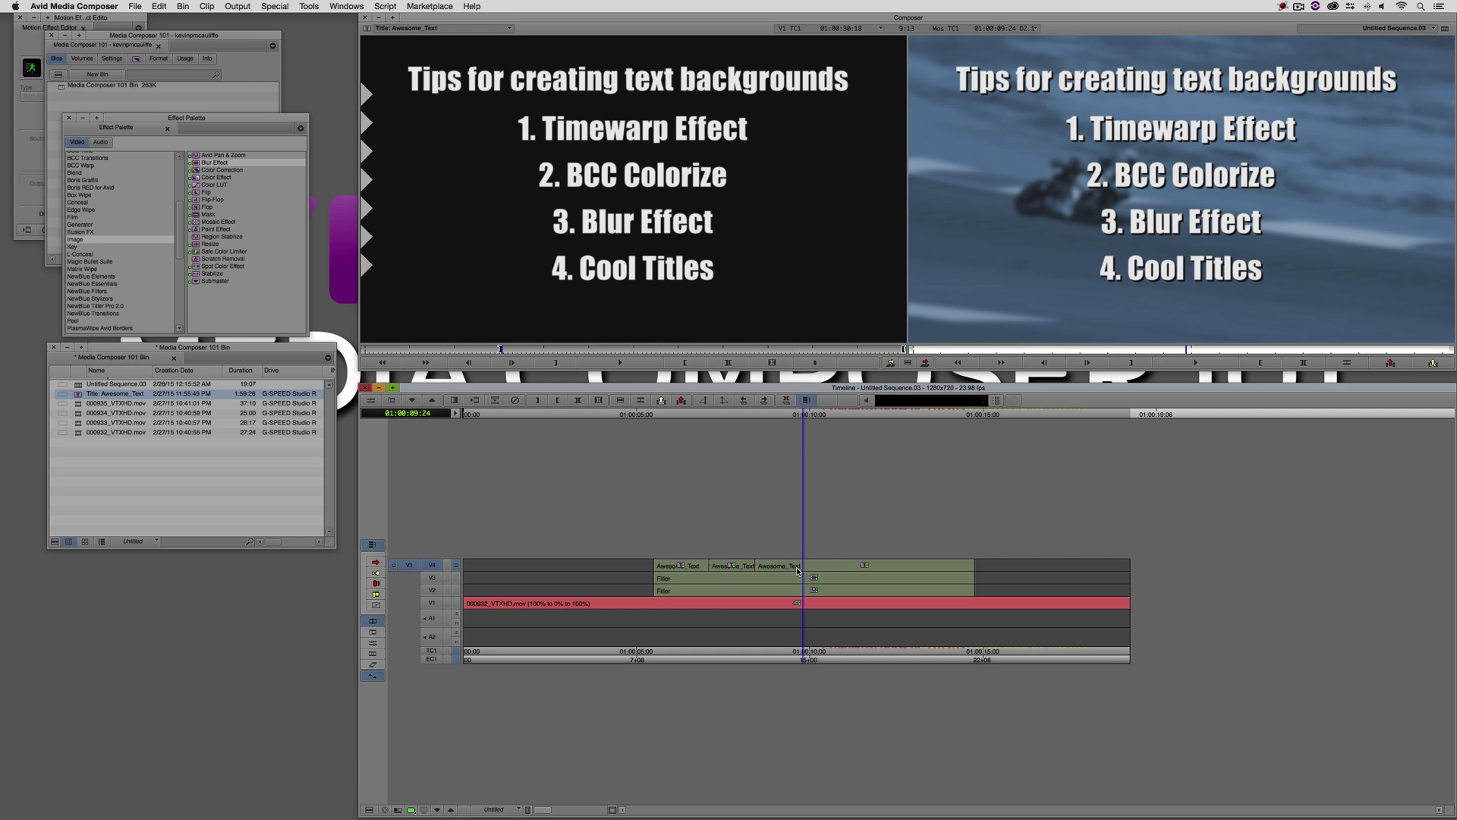
- Split the remaining V4 title at 01:00:09:24, 01:00:11:09 and 01:00:12:16
key("h")
left_click_drag(836, 568, 855, 566)
key("h")
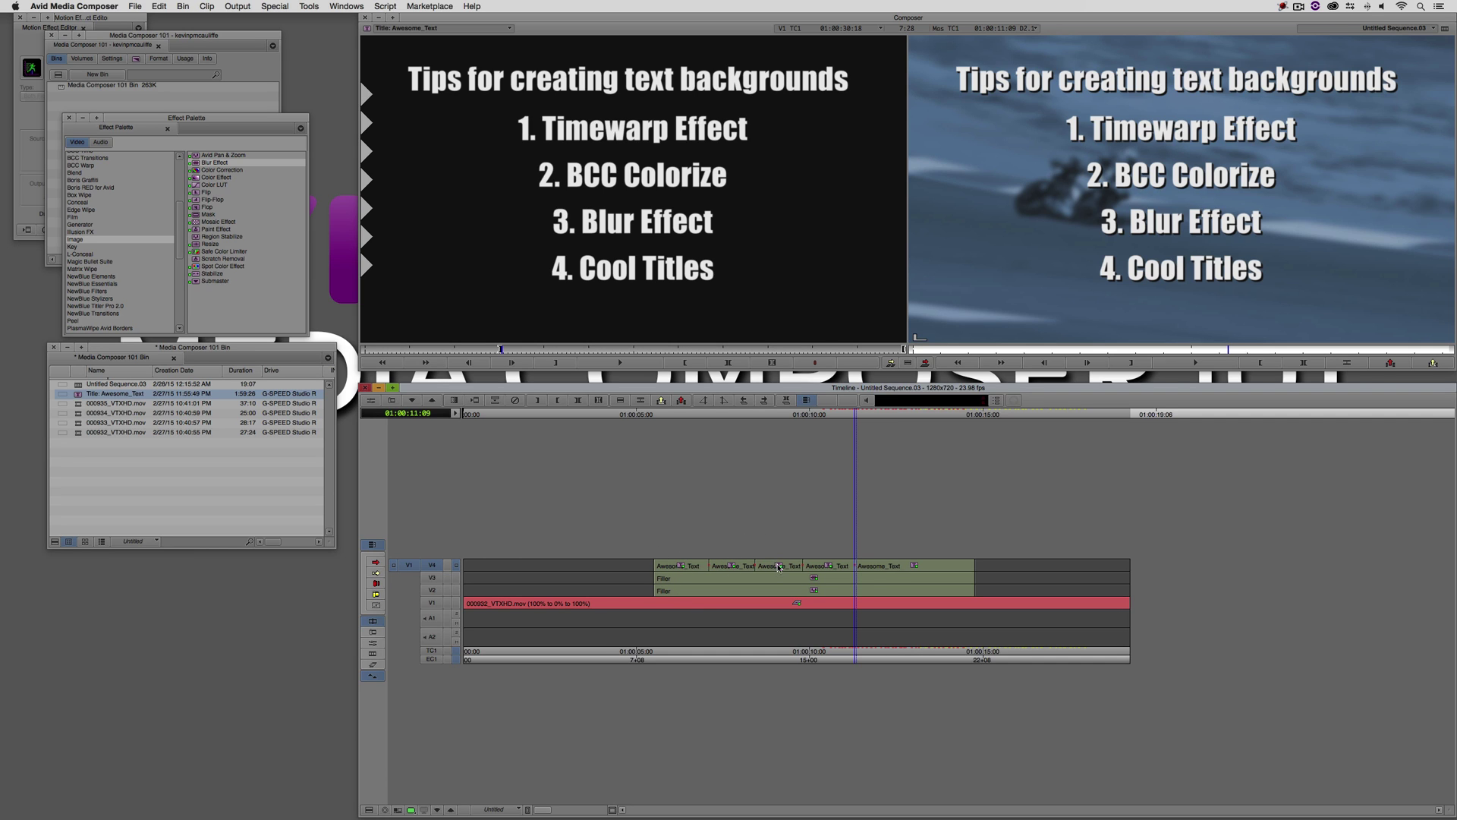
key("space")
key("space")
key("h")
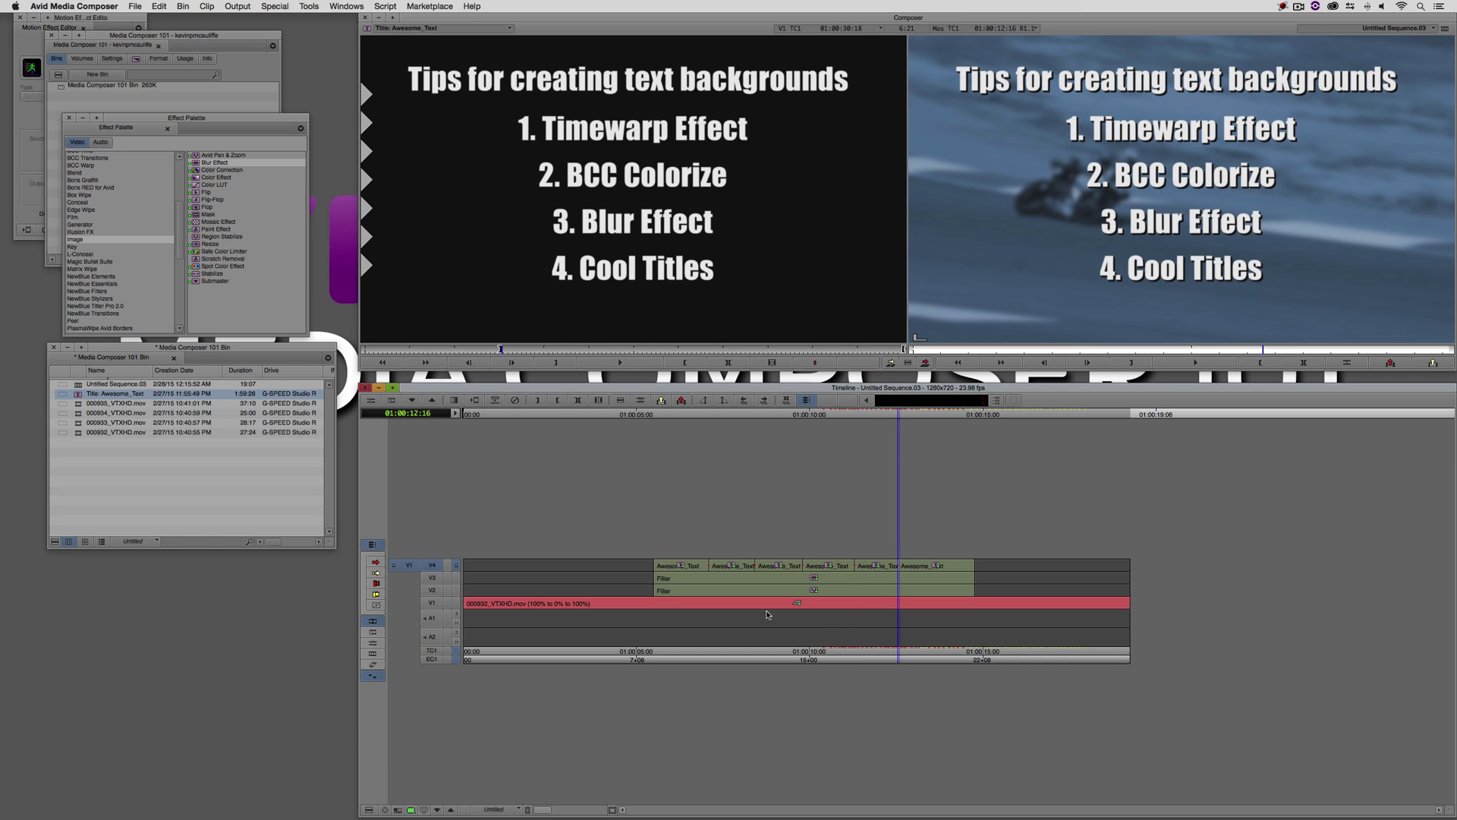
- Set the bottom crop of the first V4 title segment to -770, leaving only the heading line
left_click(692, 571)
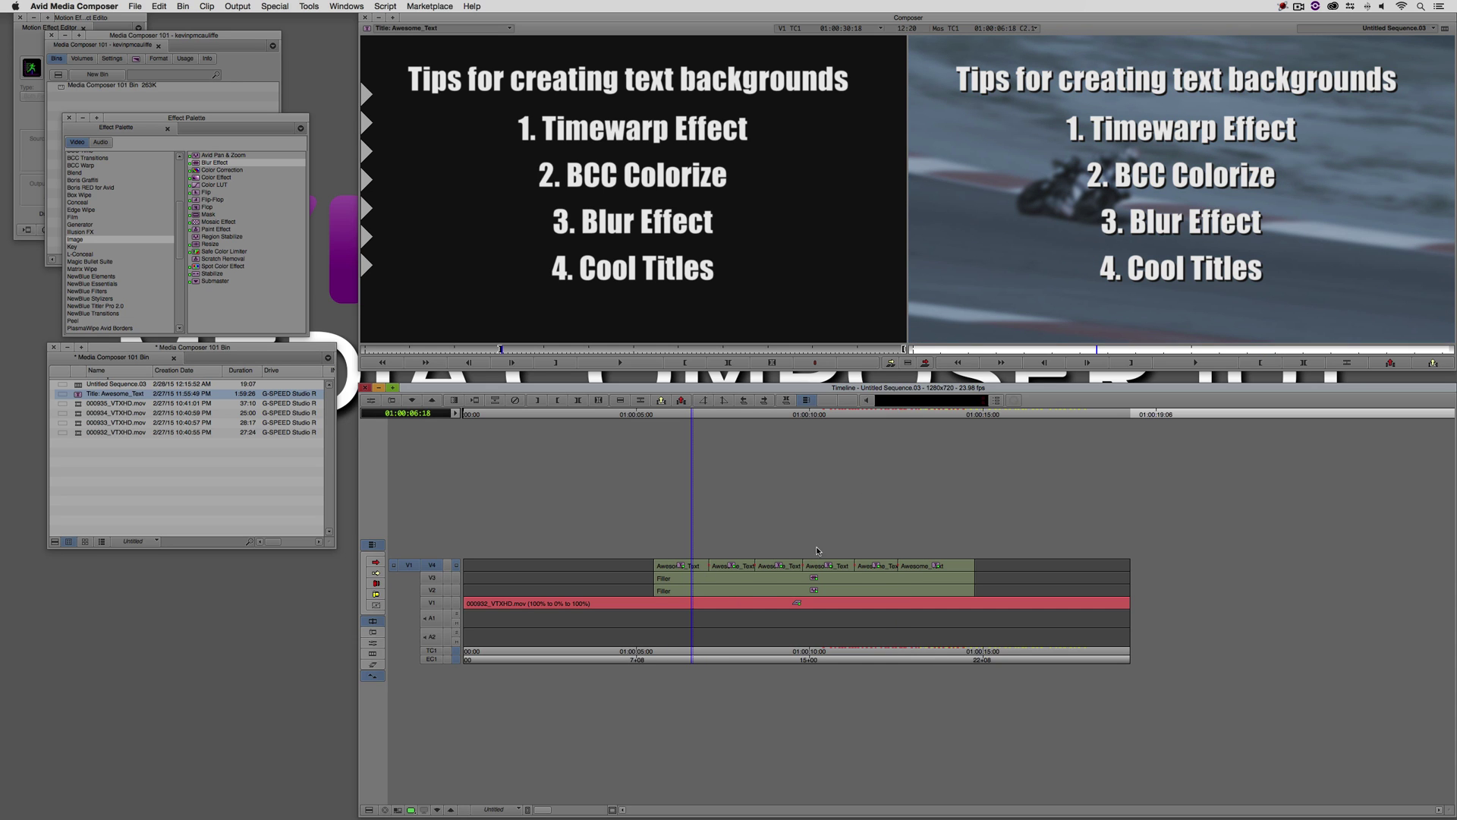
left_click(680, 579)
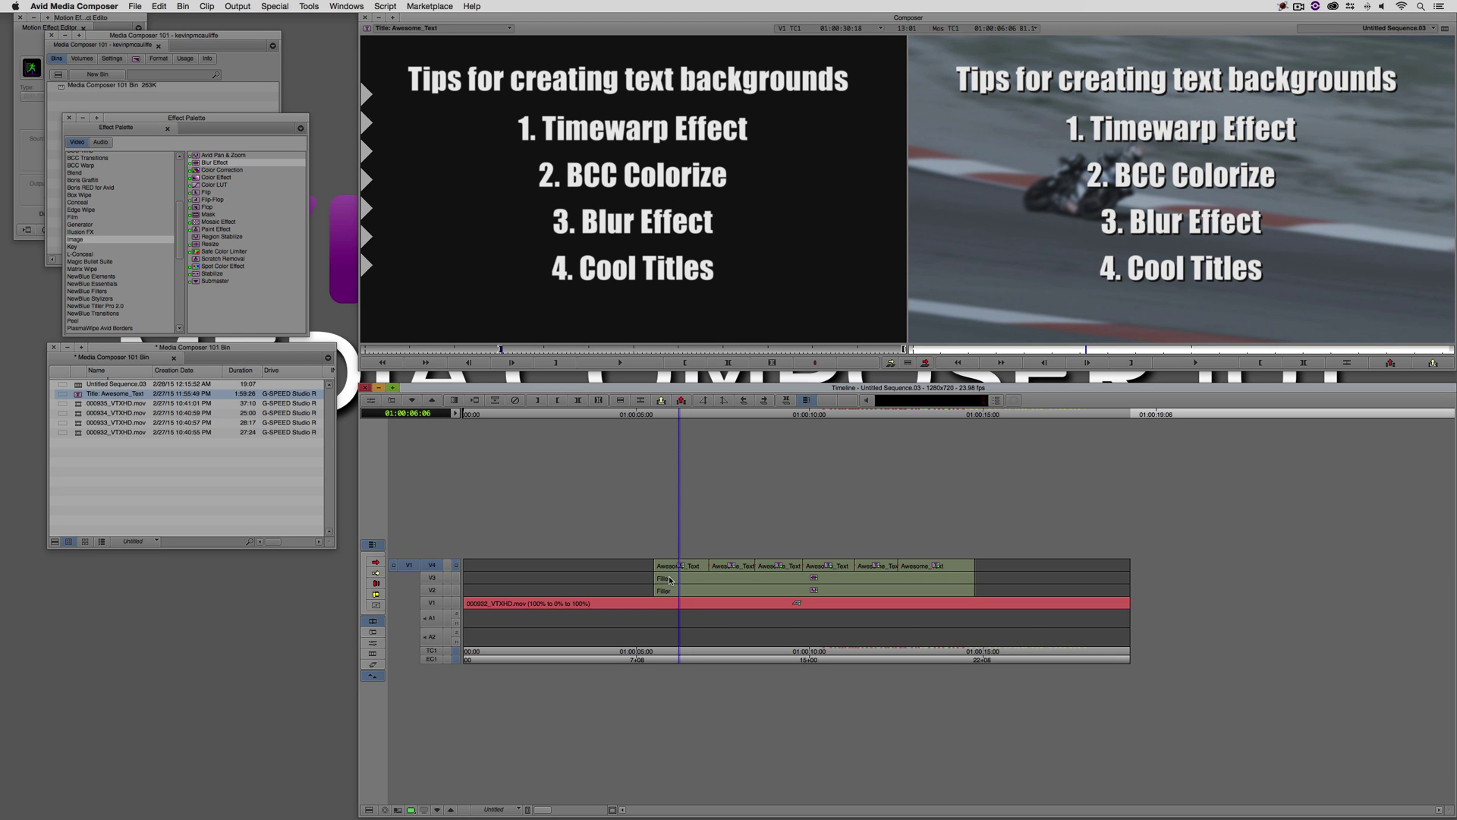
left_click(686, 572)
key("'")
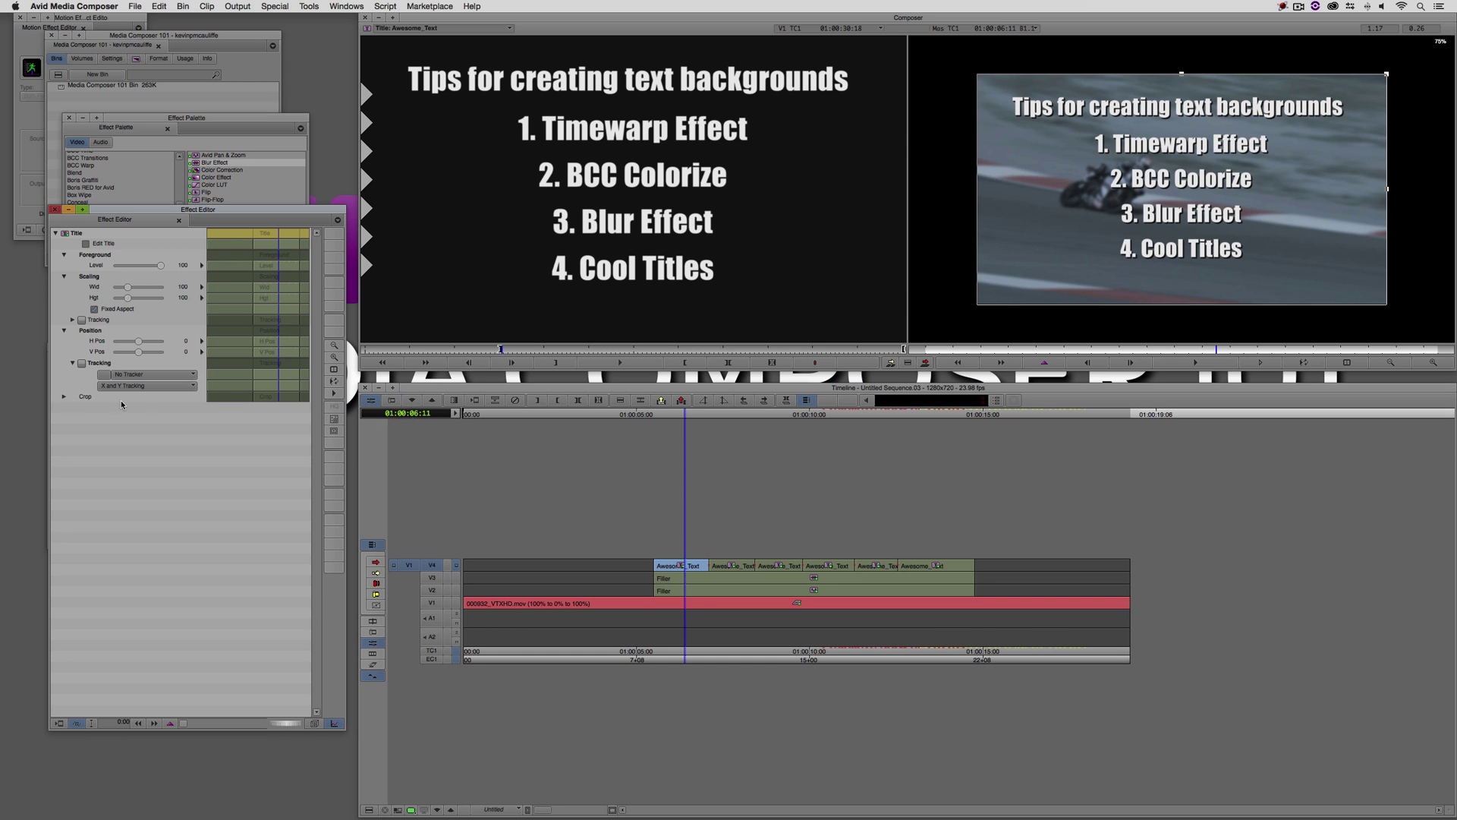
left_click(64, 396)
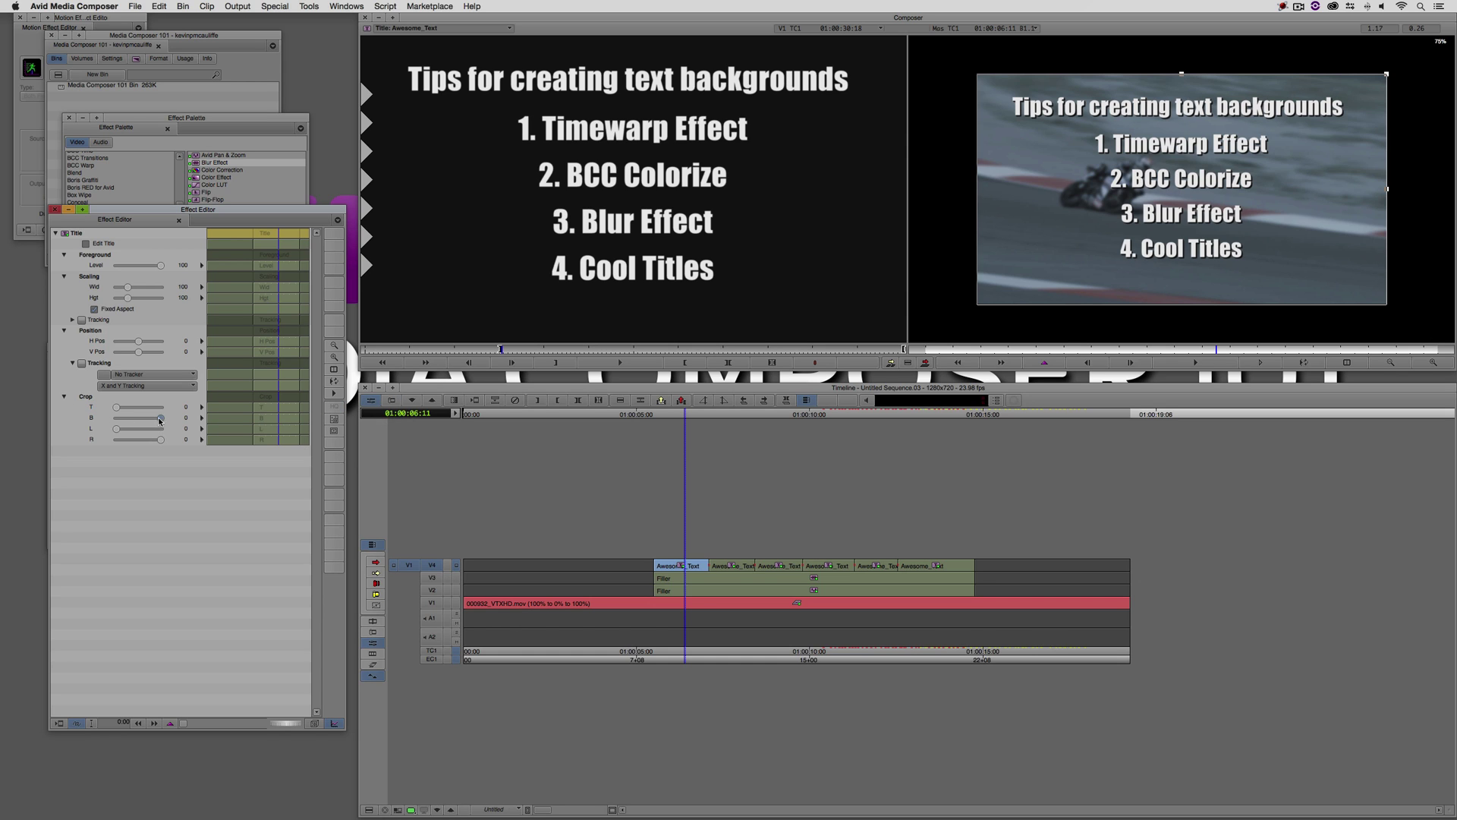
left_click_drag(149, 424, 129, 430)
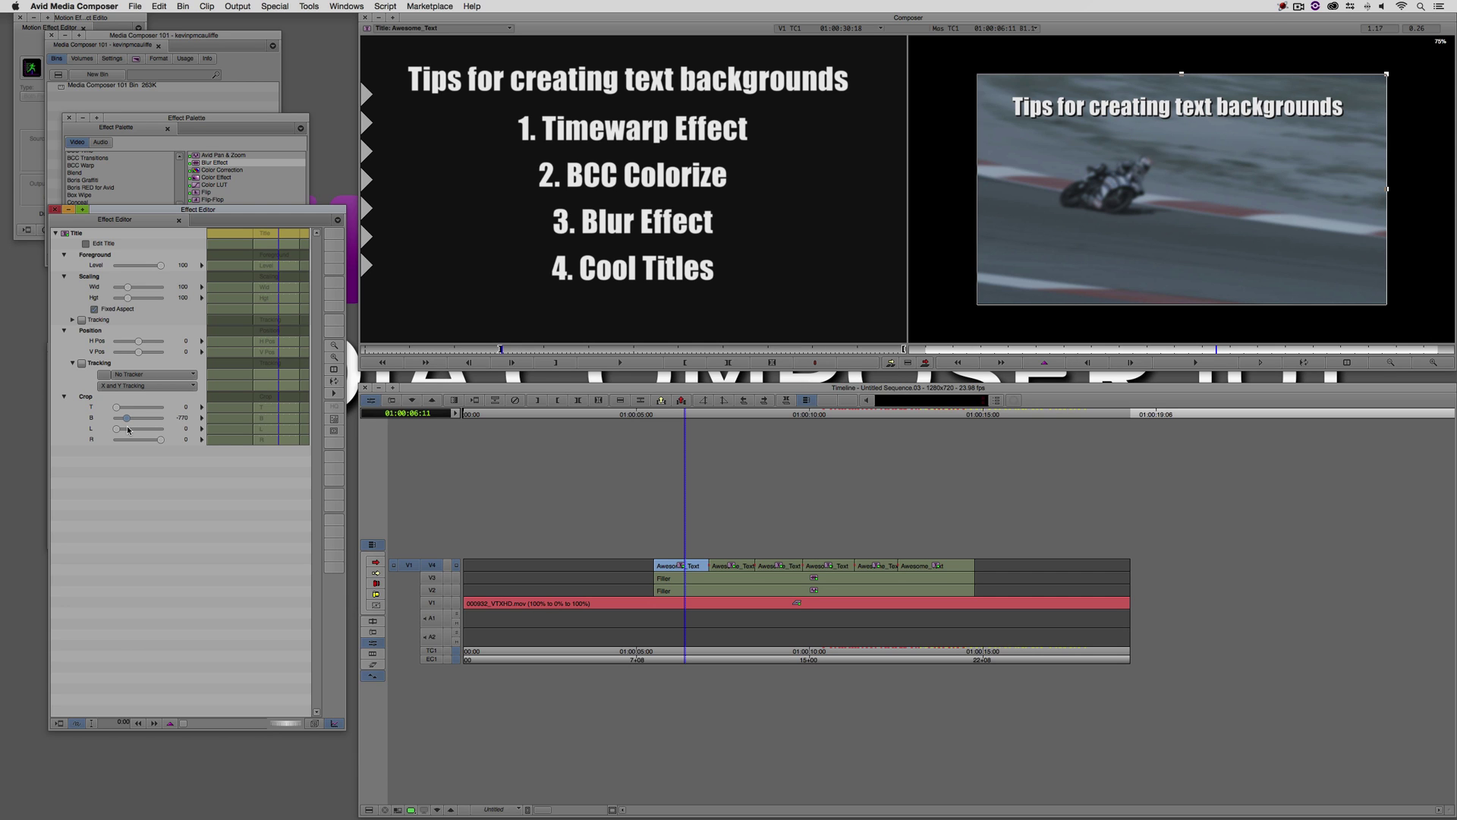
- Crop the bottom of the second V4 title segment so only the heading and "1. Timewarp Effect" show
left_click(730, 567)
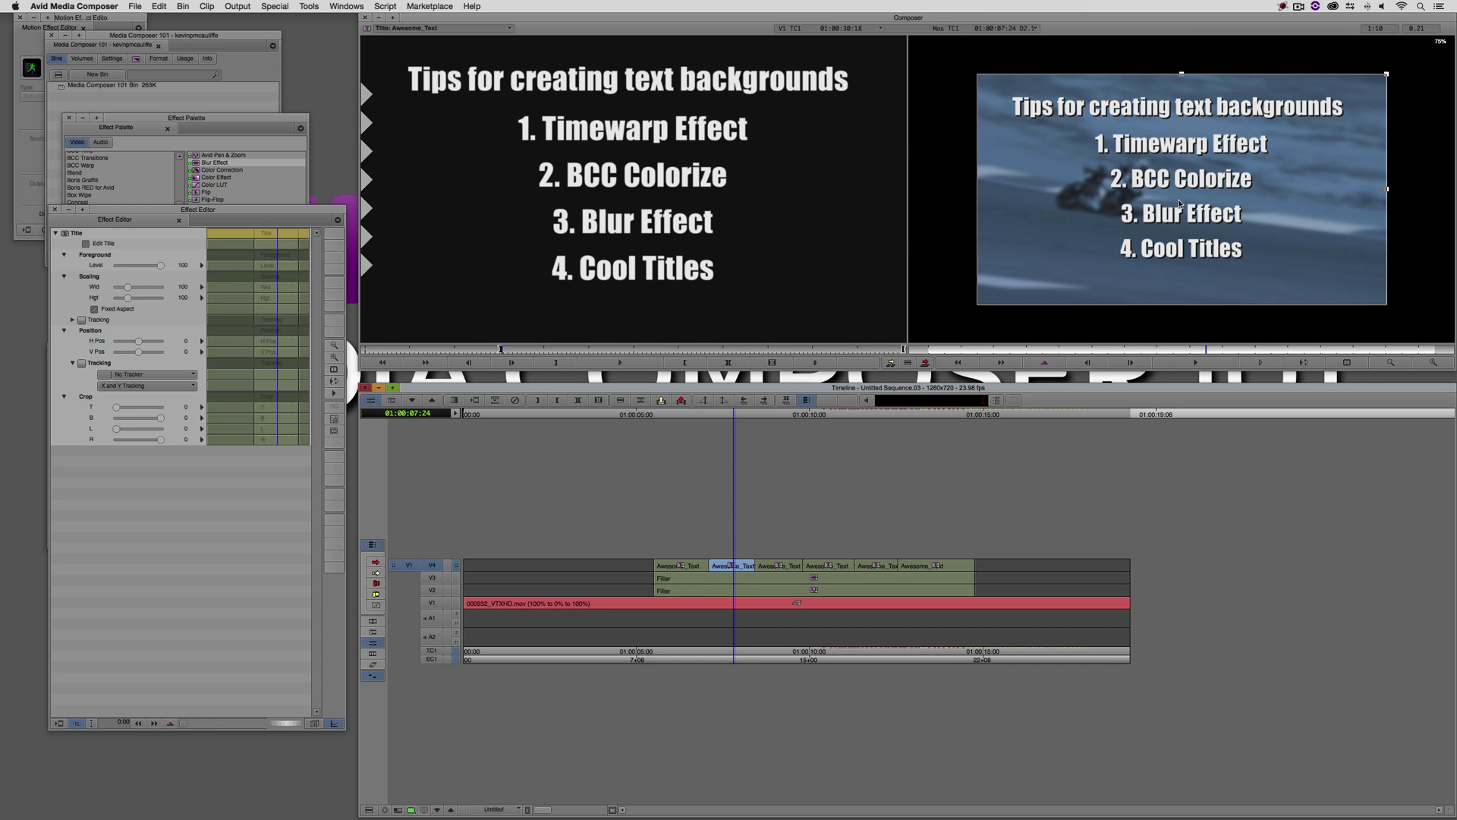
left_click_drag(164, 420, 141, 422)
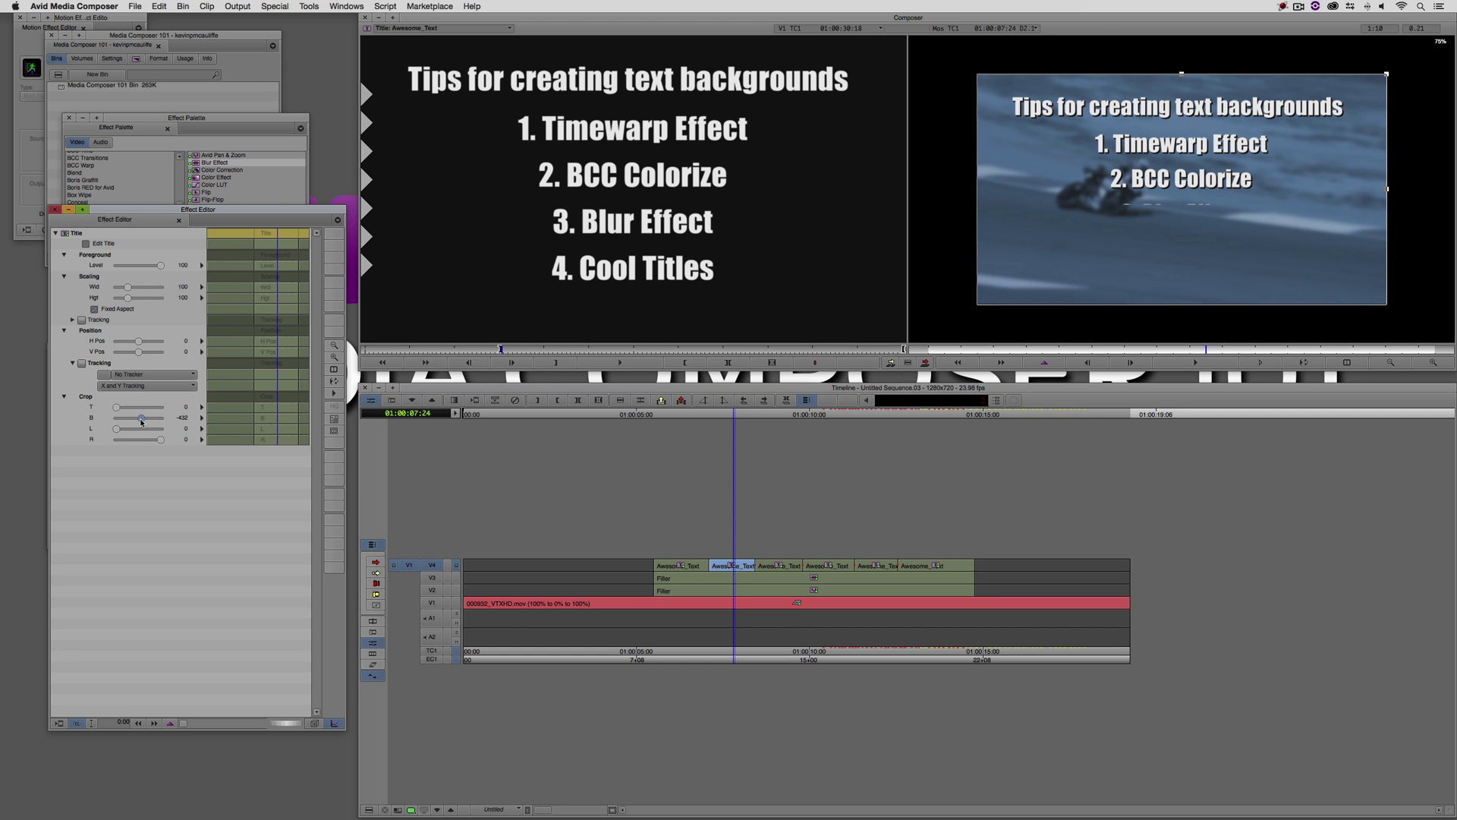
left_click(784, 565)
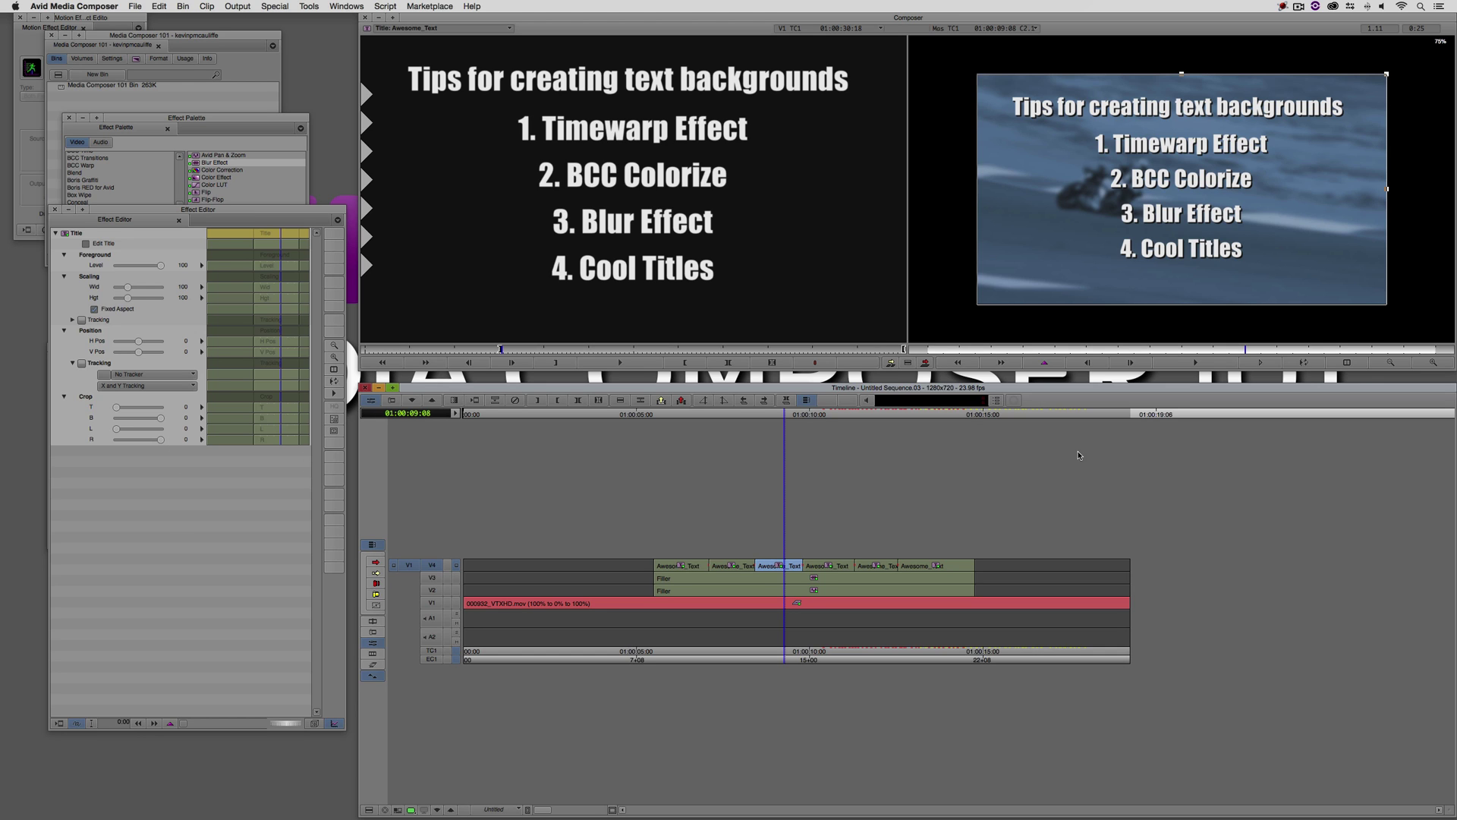
left_click(735, 566)
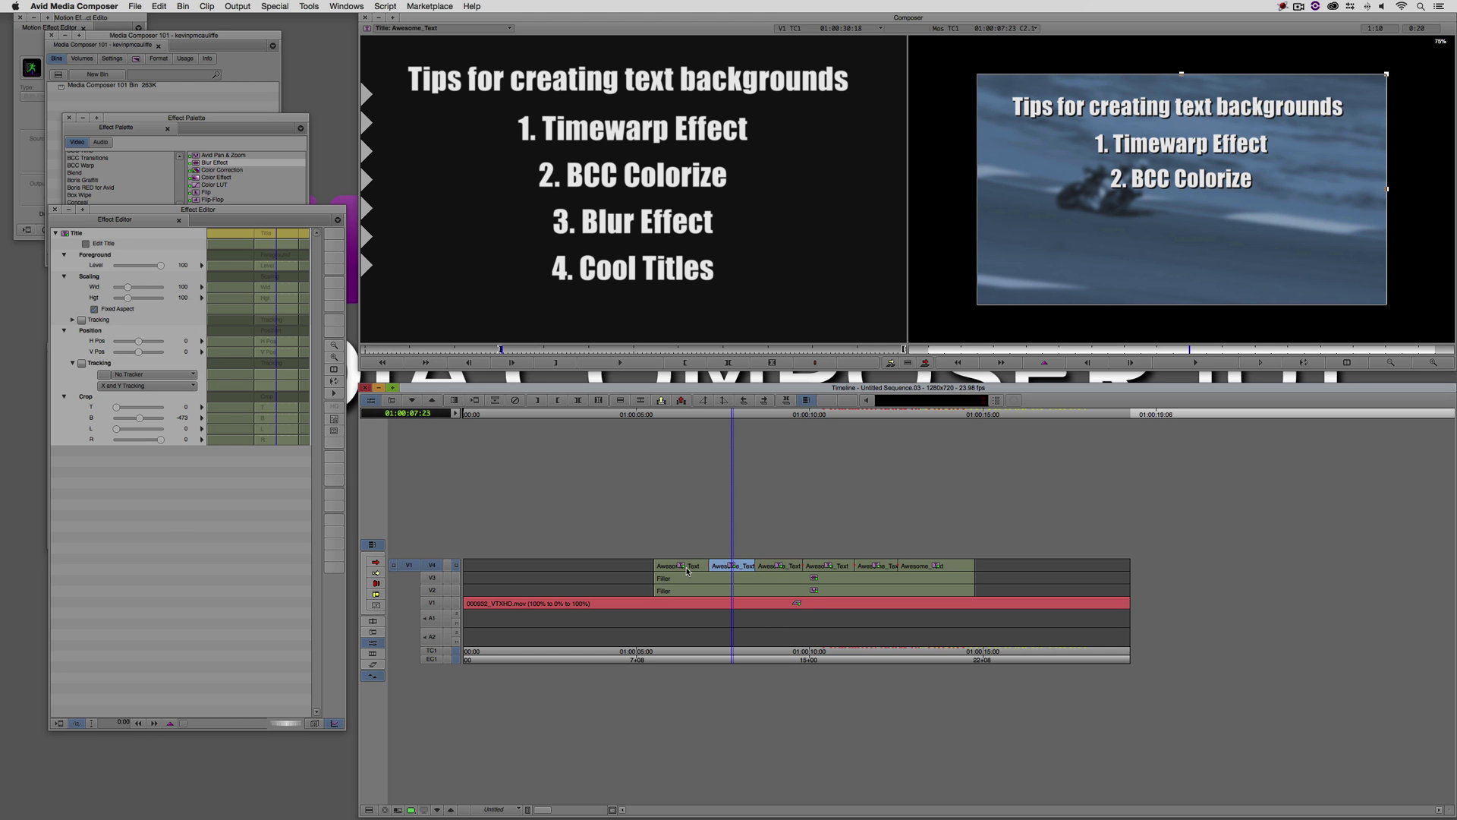
left_click_drag(141, 419, 133, 423)
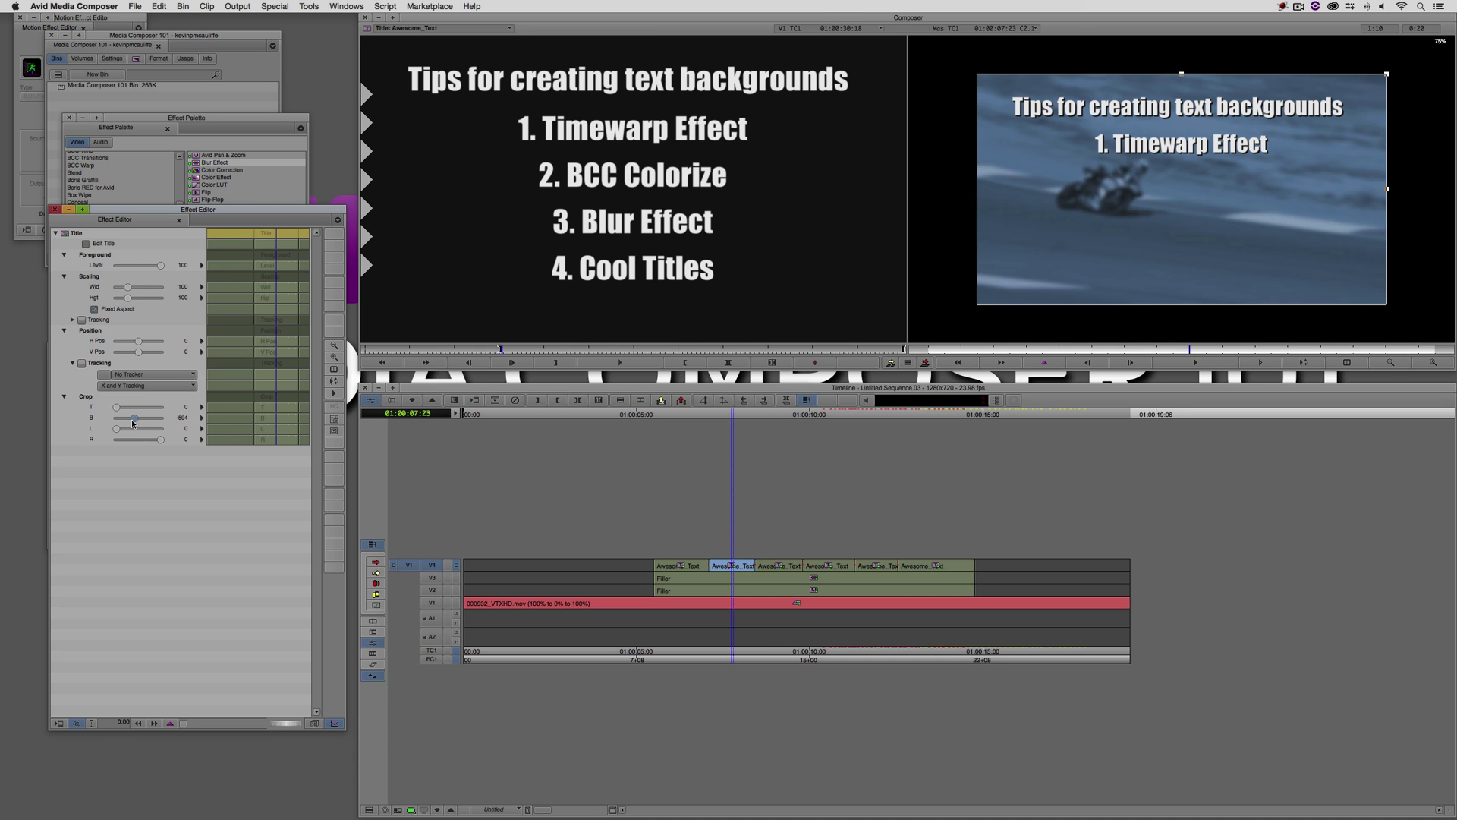
- Crop the bottoms of the third and fourth V4 title segments to end at "2. BCC Colorize" and "3. Blur Effect" respectively
left_click(782, 565)
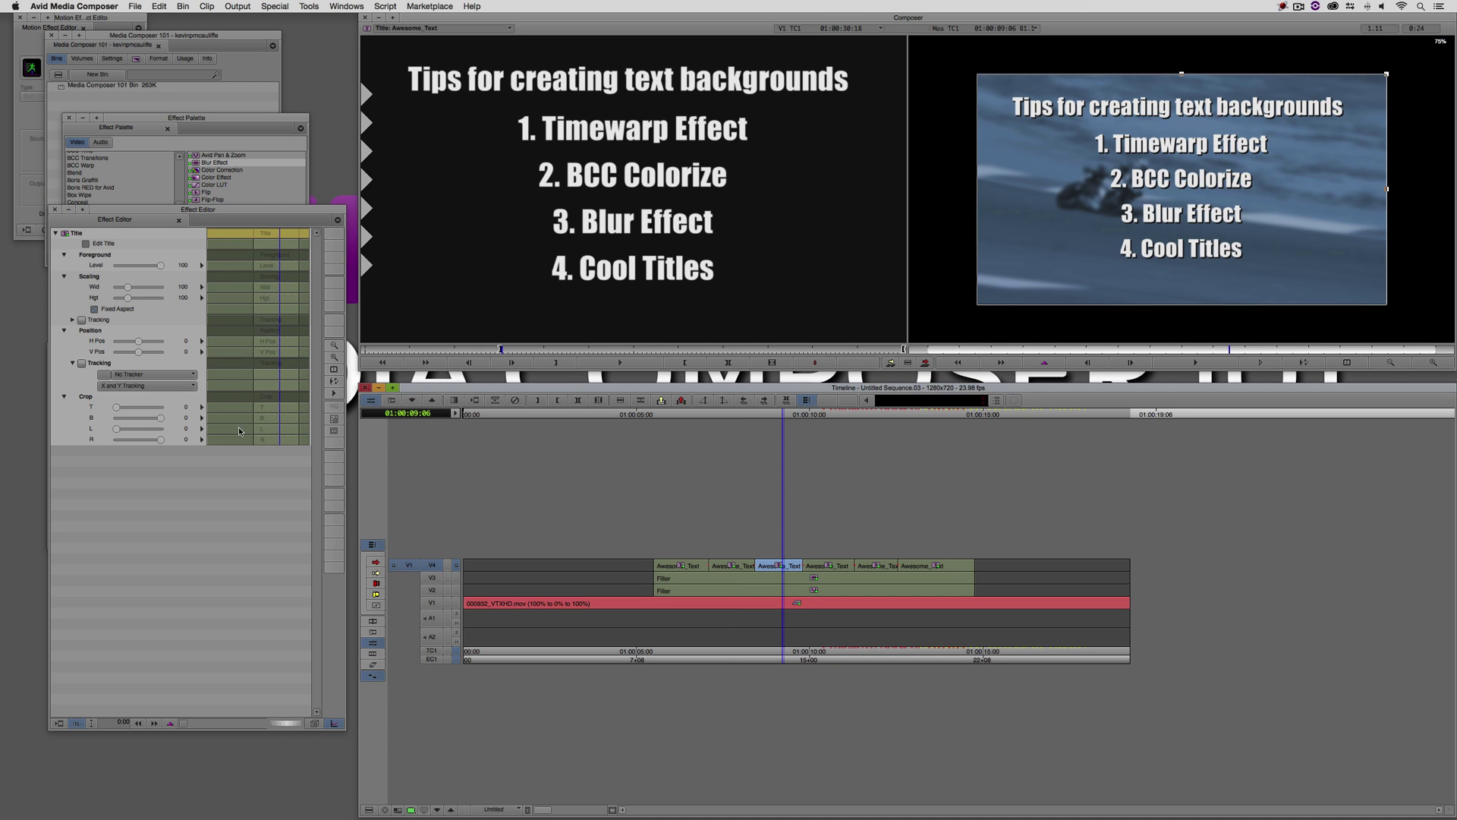
left_click_drag(160, 418, 142, 422)
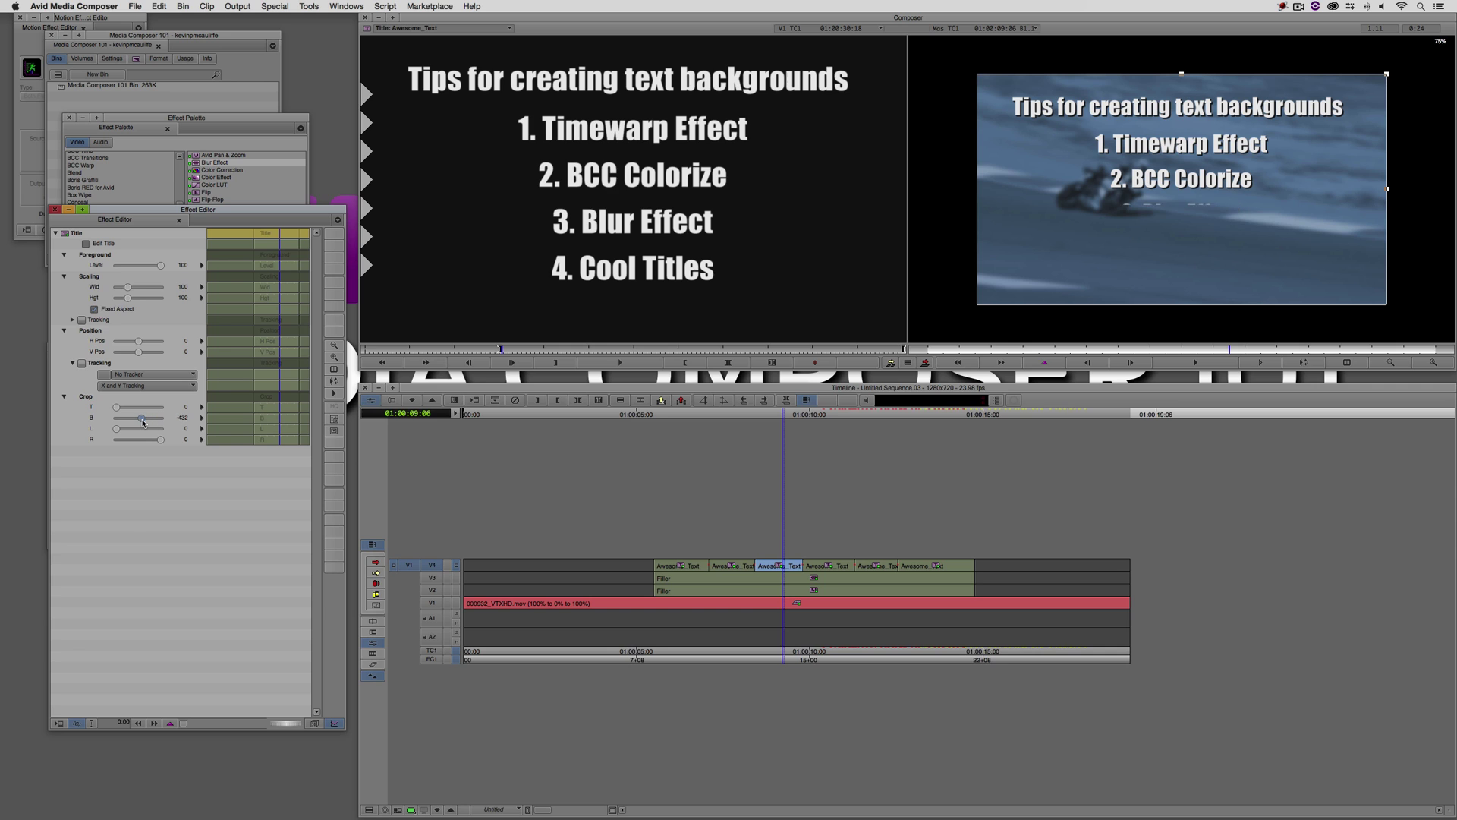
left_click(832, 570)
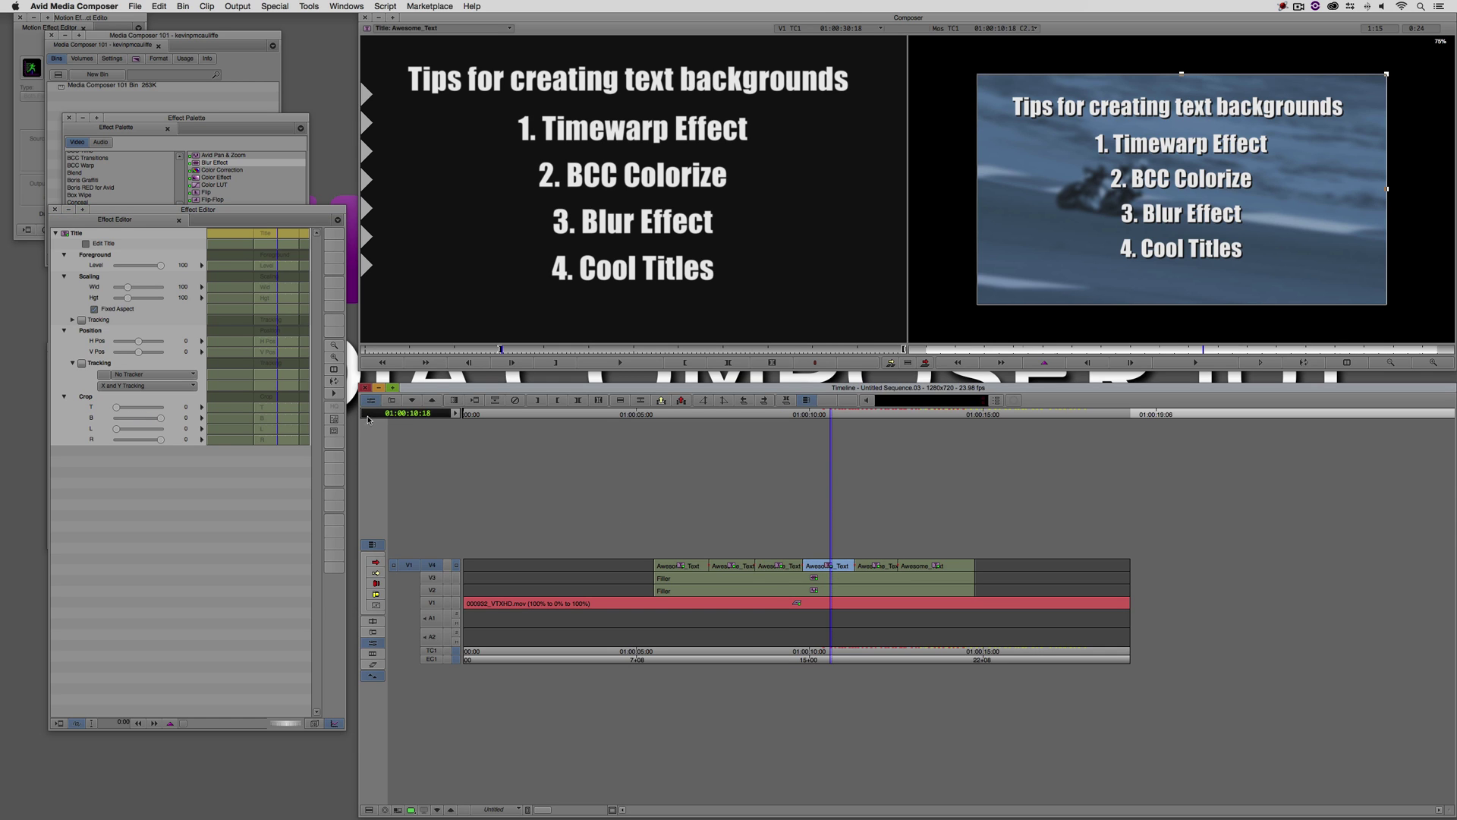
left_click_drag(159, 419, 148, 422)
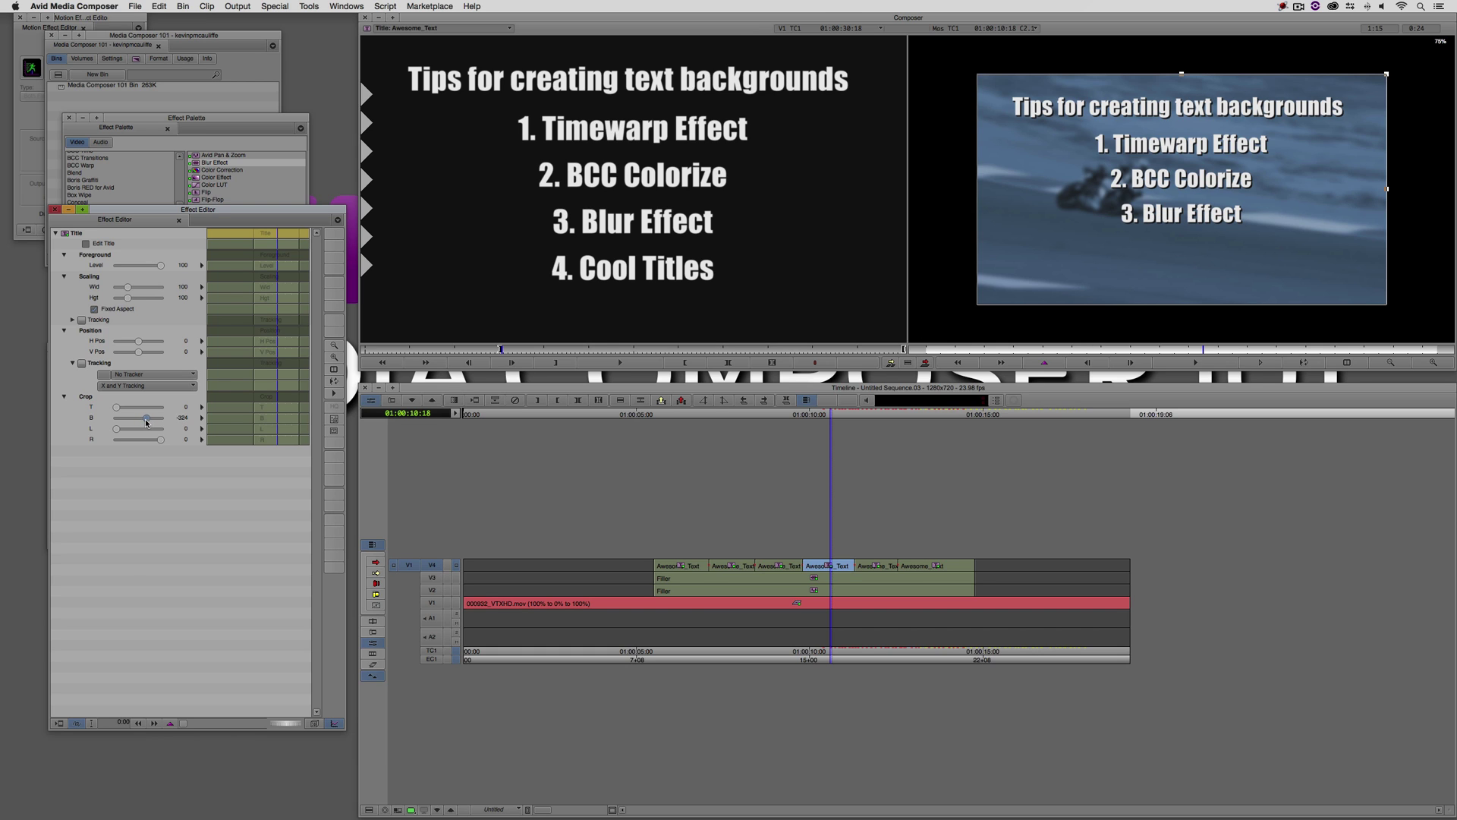
left_click(881, 566)
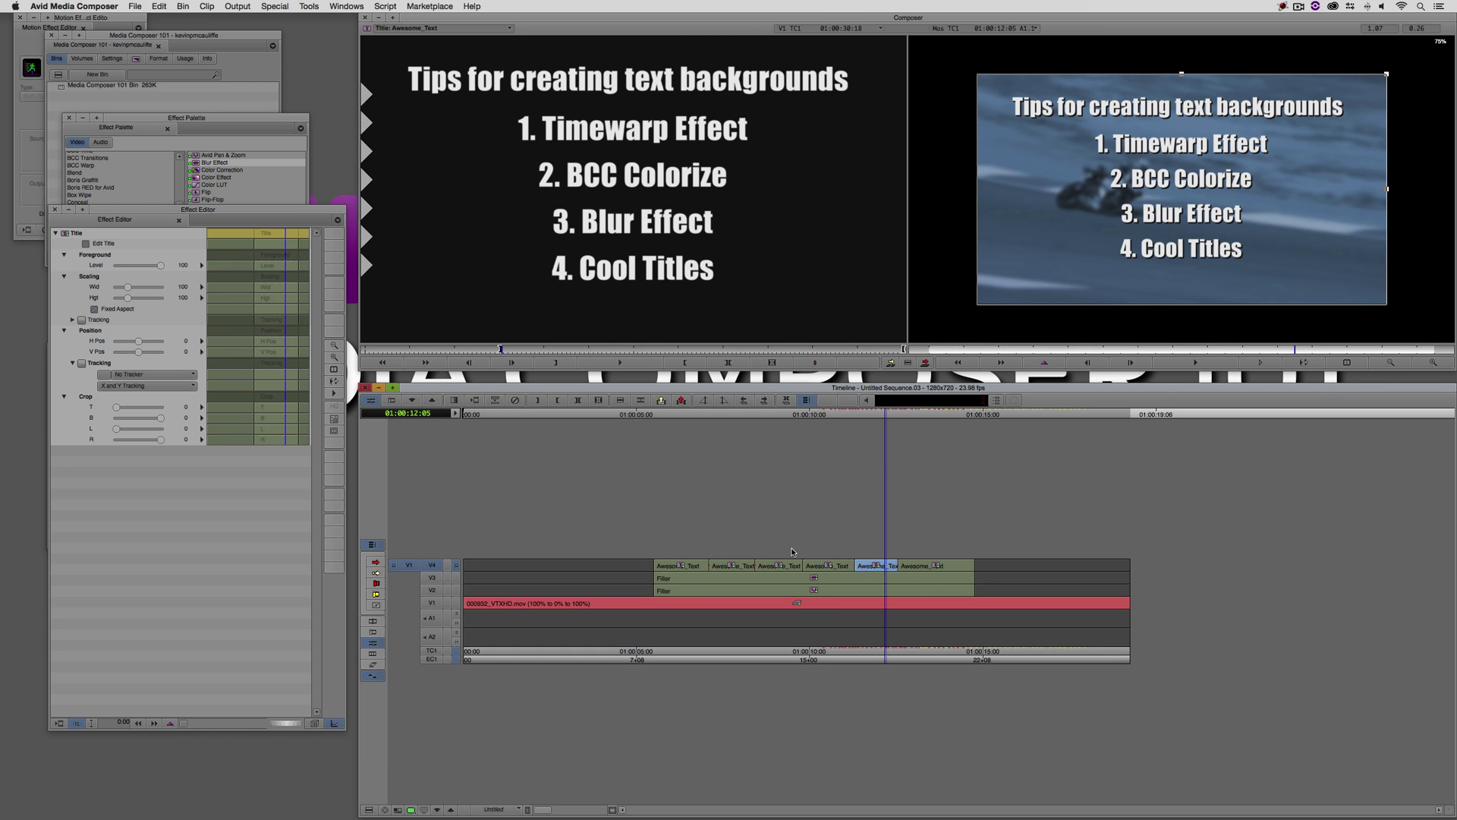
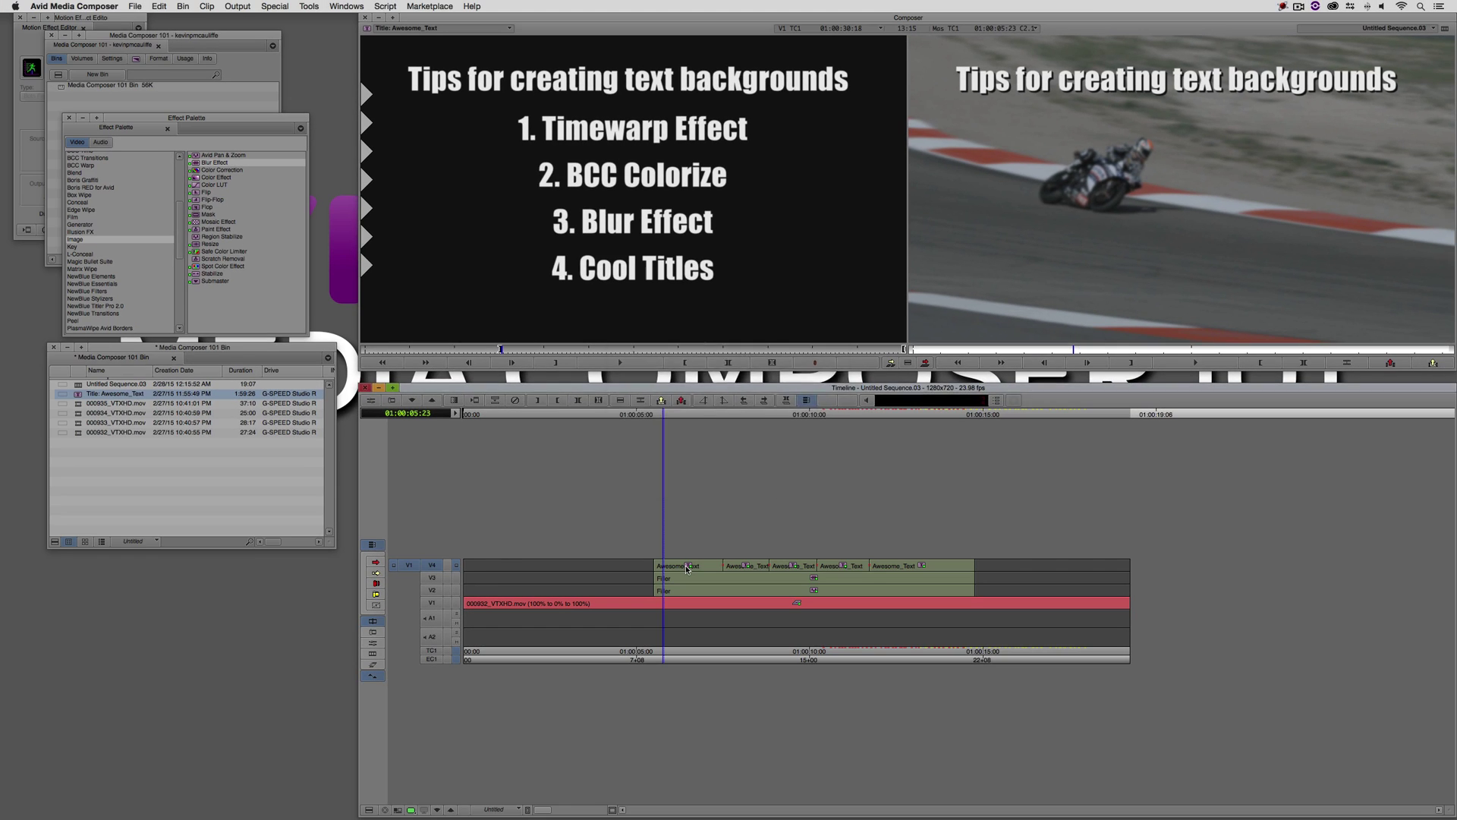
- Try a 48-frame dissolve starting at the cut on the head of the first V4 title segment
key("backslash")
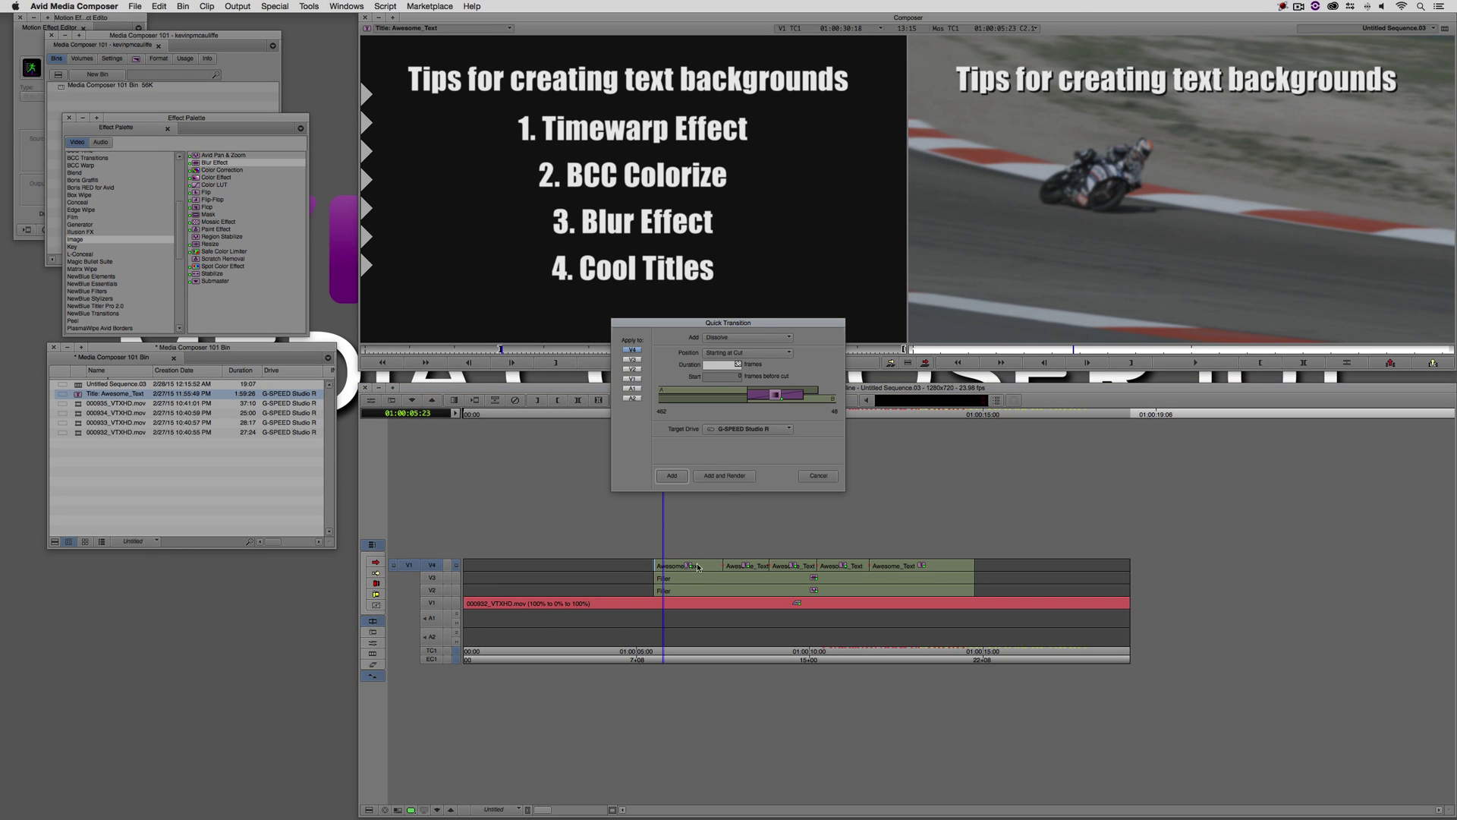
type("48")
left_click(672, 475)
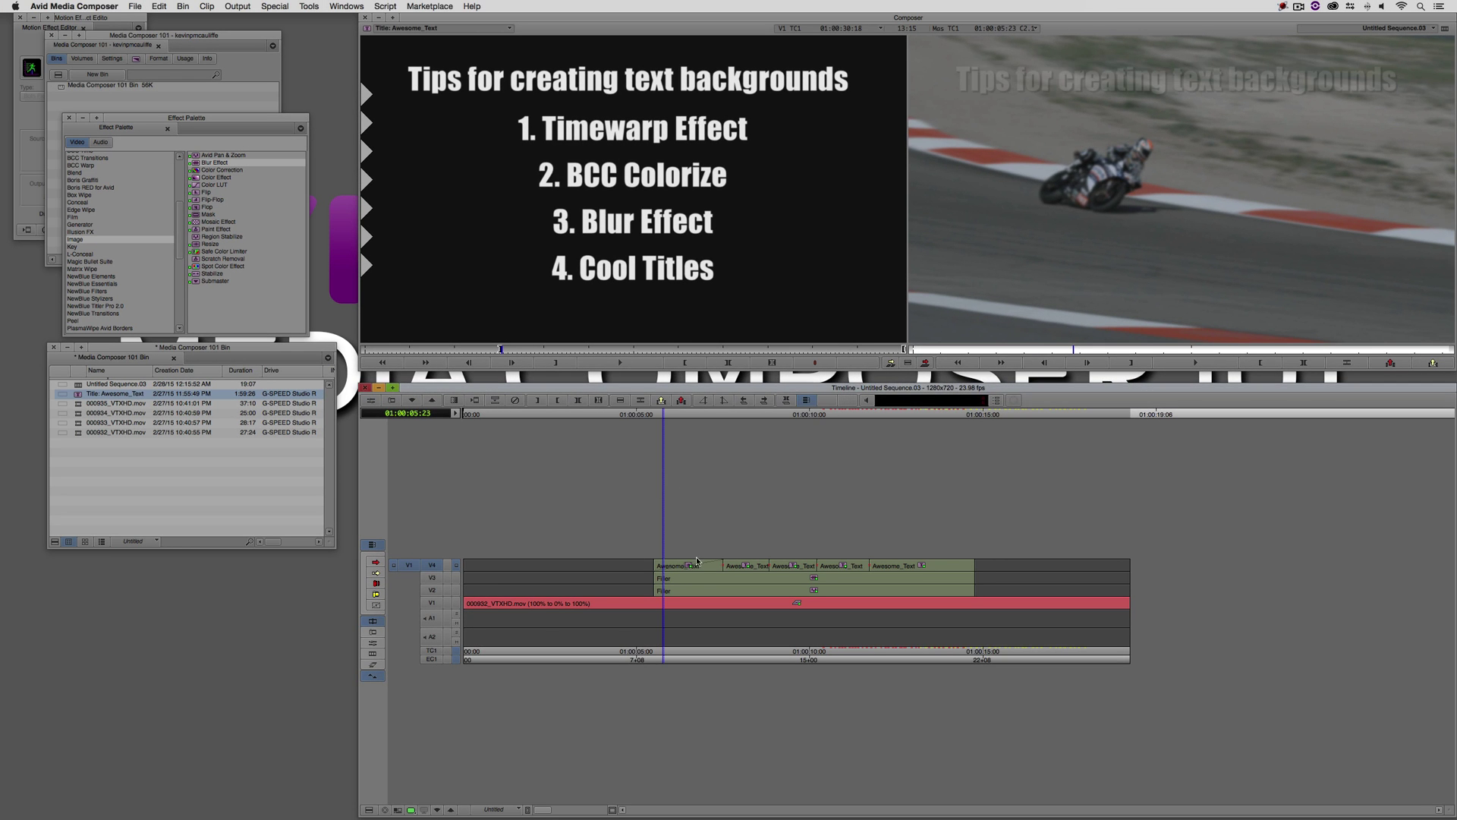
left_click_drag(635, 575, 702, 568)
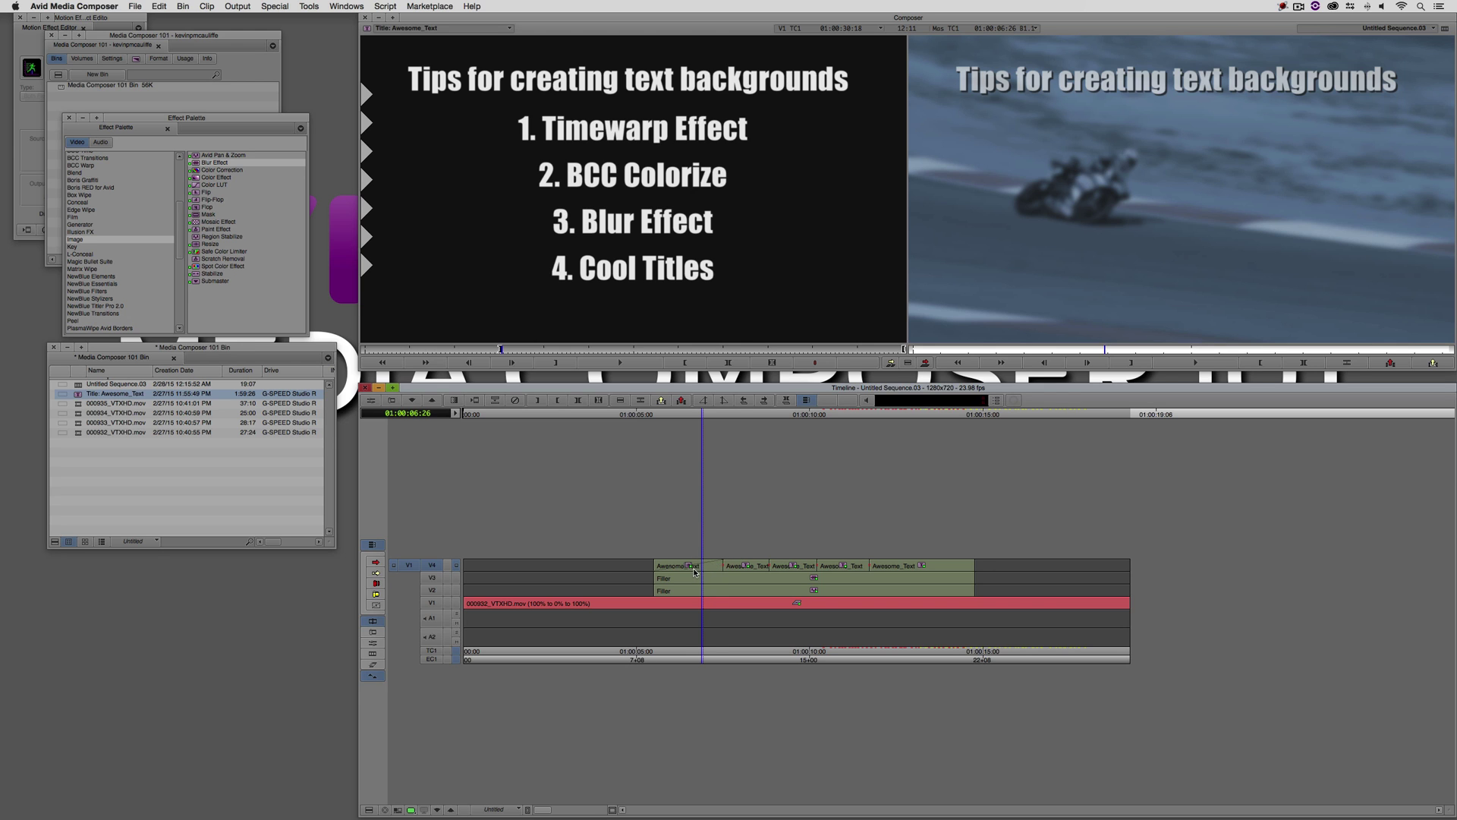
left_click(694, 571)
- Add a 36-frame dissolve starting at the cut on the head of the first V4 title segment
left_click(664, 571)
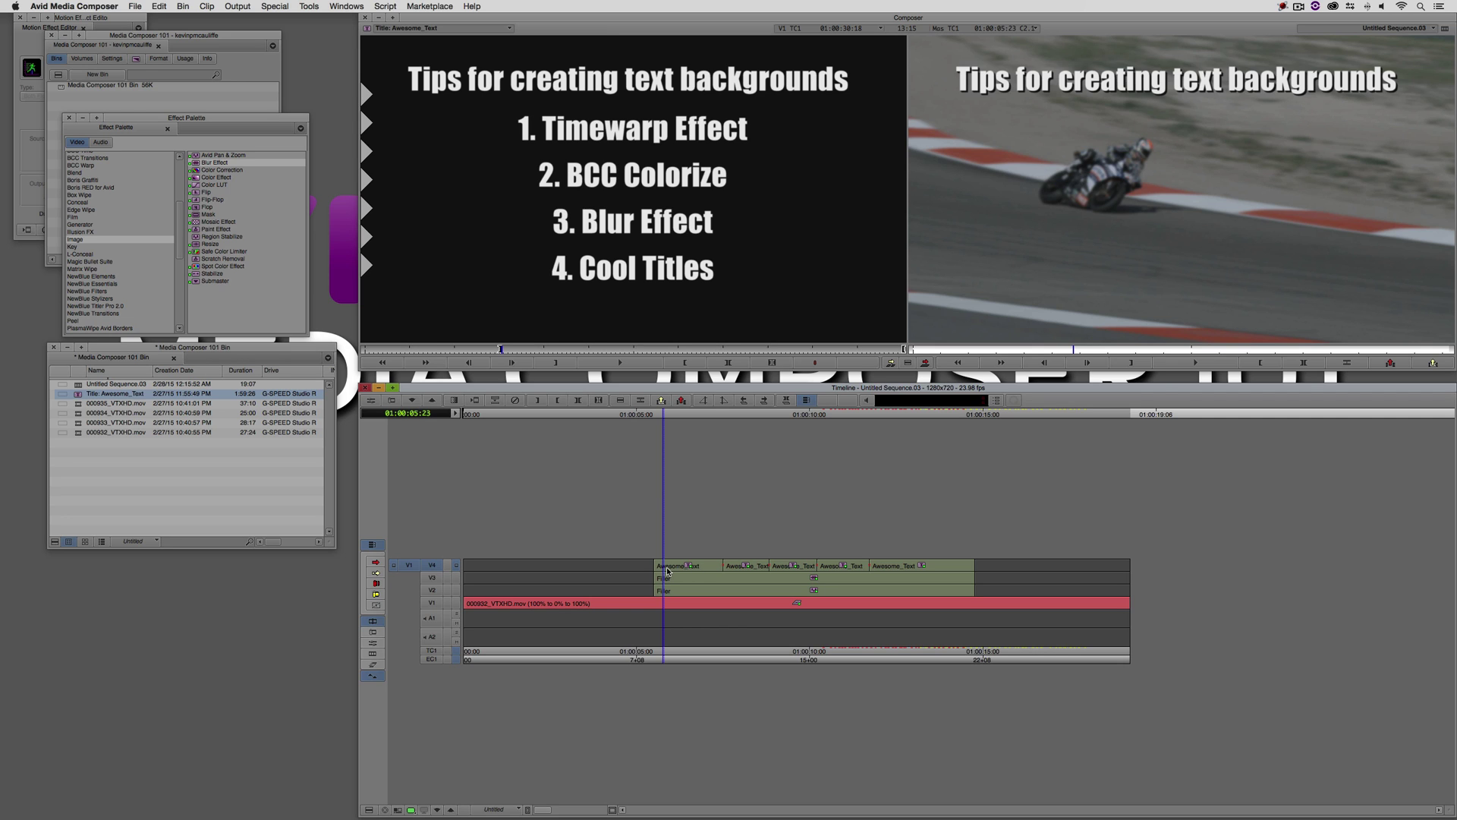
key("backslash")
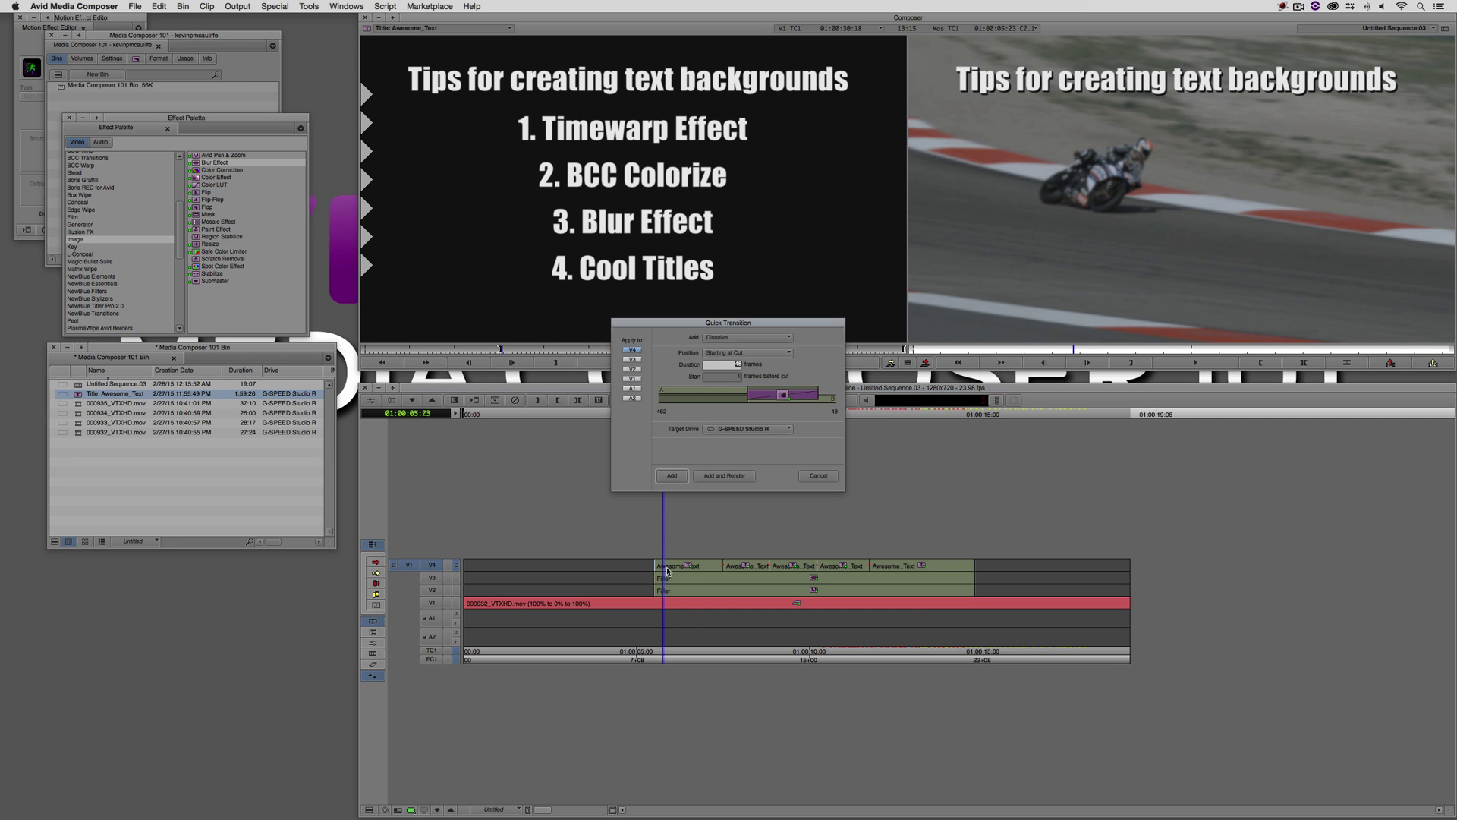
type("36")
left_click(672, 475)
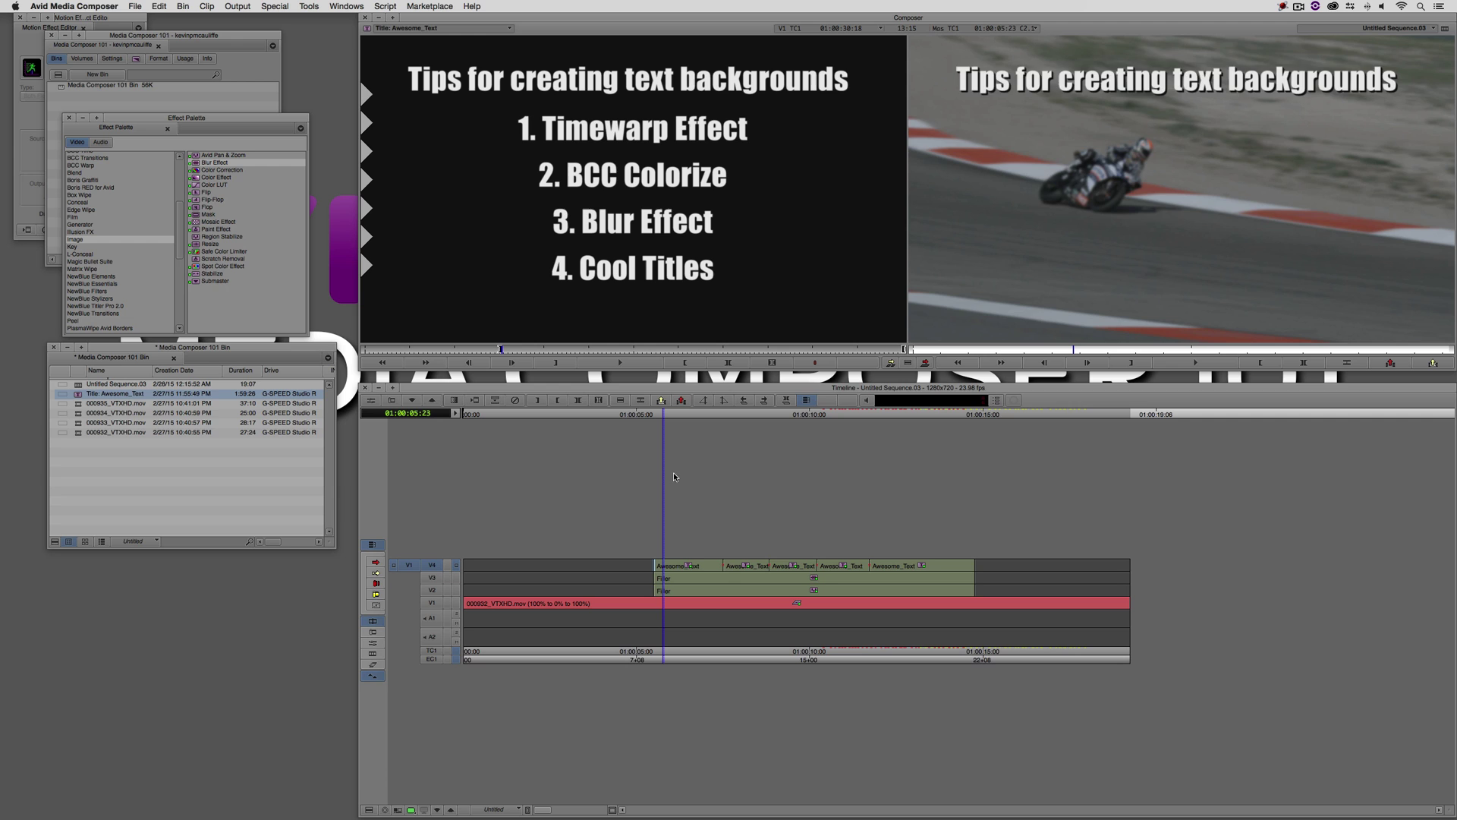
left_click(726, 571)
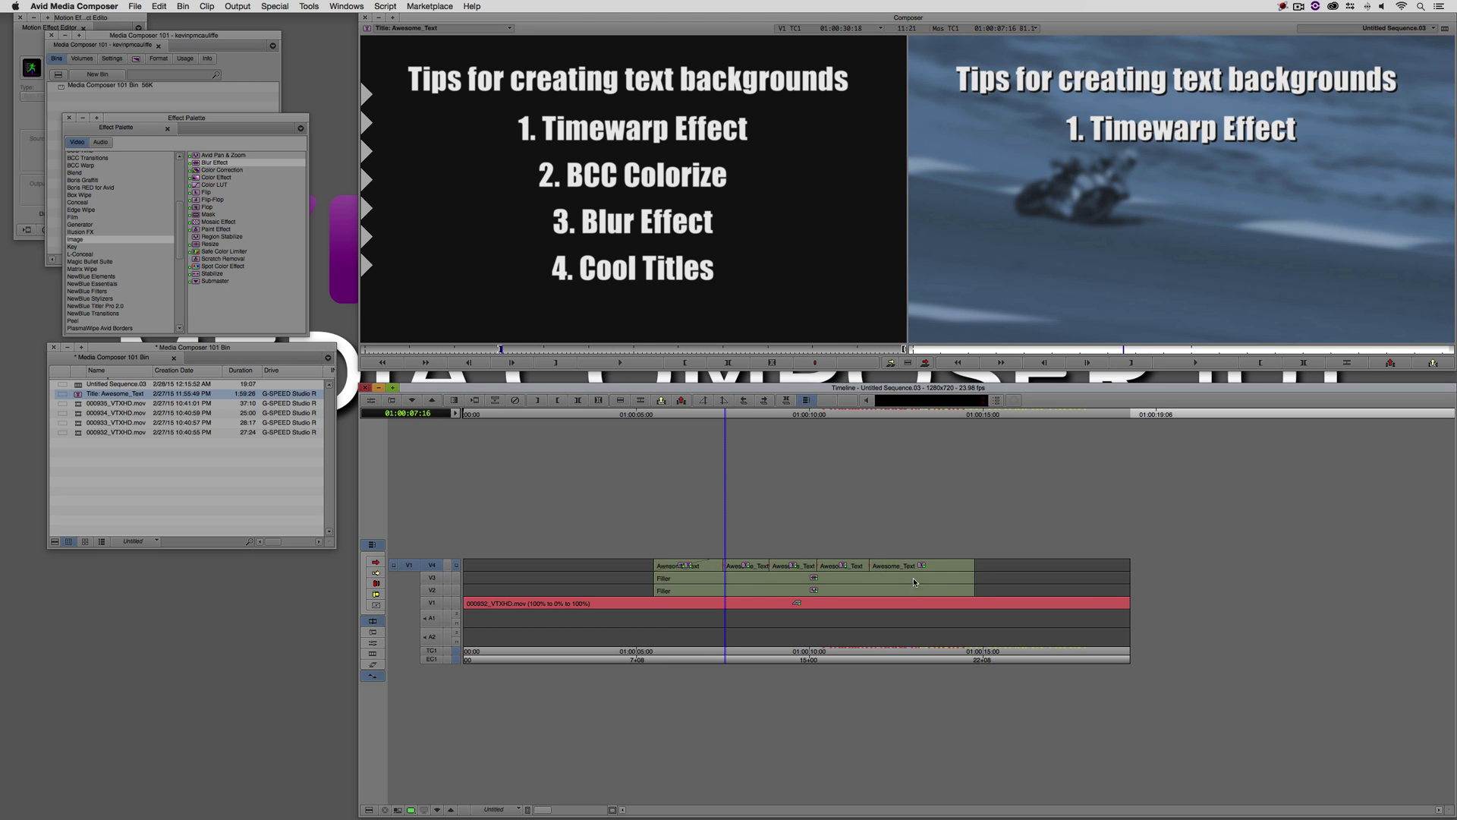
- Add a 48-frame dissolve ending at the cut on the tail of the last V4 title segment
left_click_drag(913, 583, 953, 578)
key("backslash")
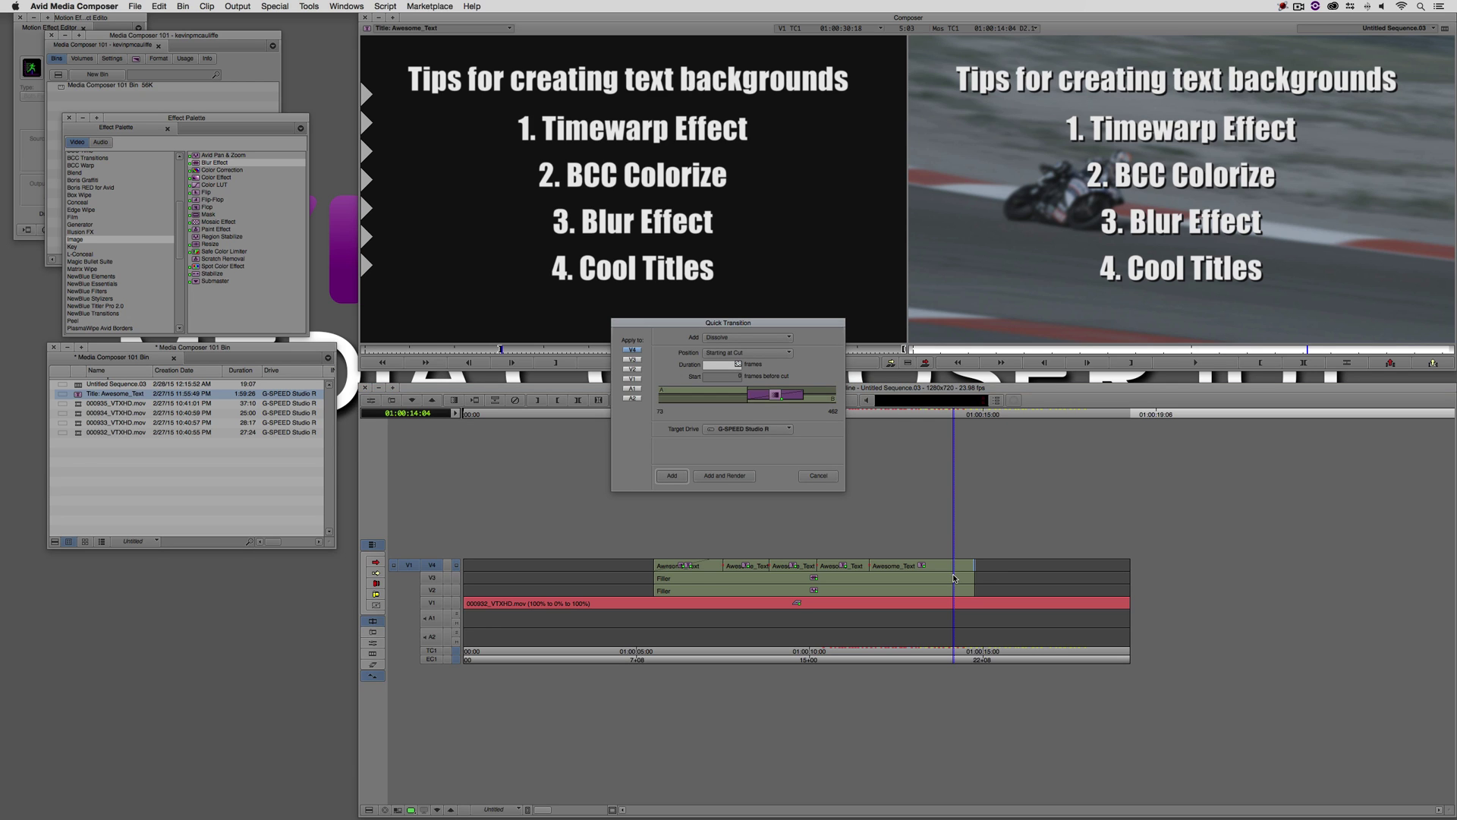
type("48")
left_click(748, 355)
left_click(733, 366)
left_click(671, 475)
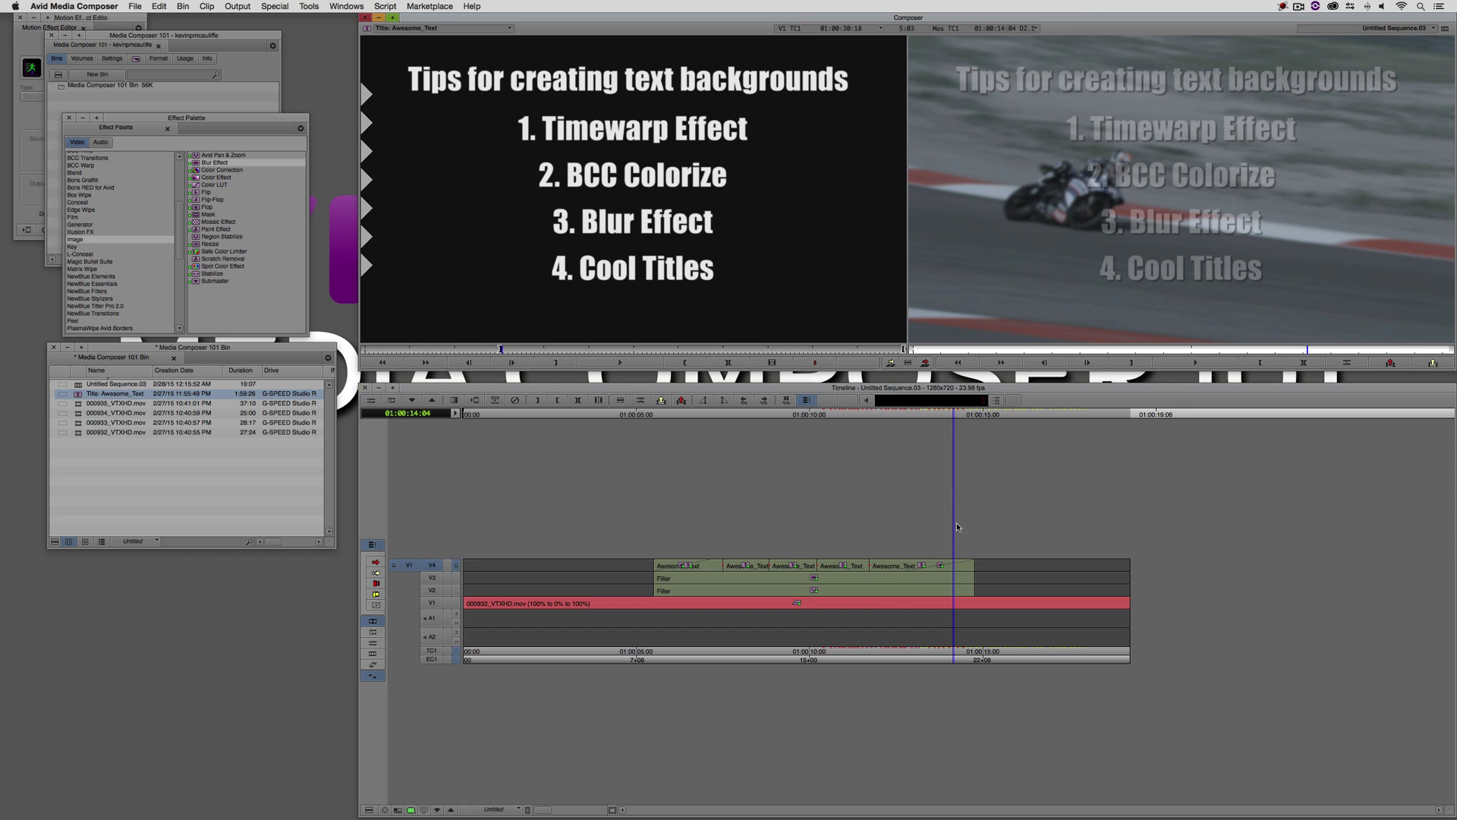
- Mark a range around the cuts between the V4 title segments and apply 10-frame dissolves centered on every cut in it
left_click(898, 573)
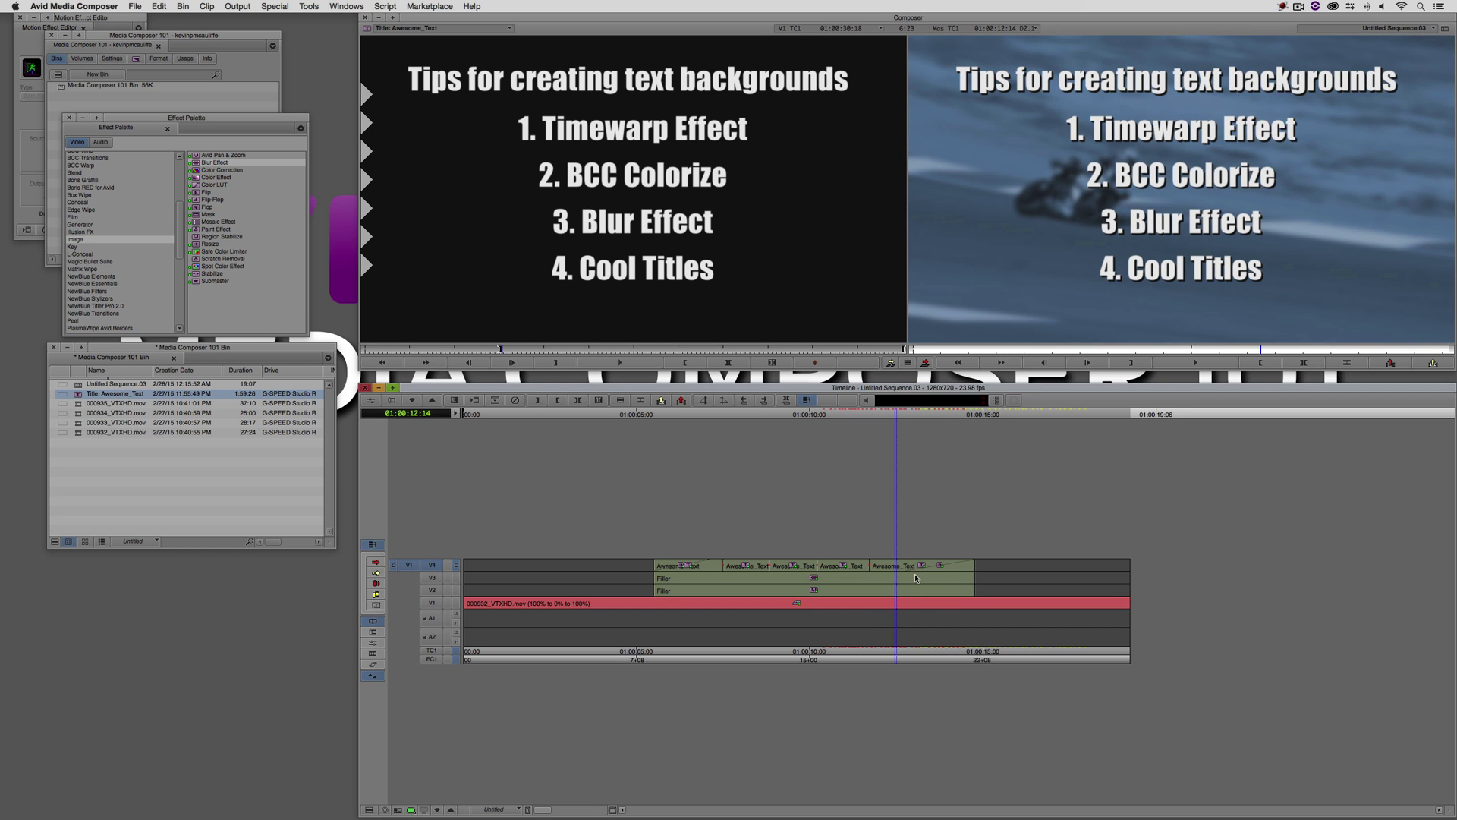
left_click(915, 578)
left_click_drag(923, 577, 883, 578)
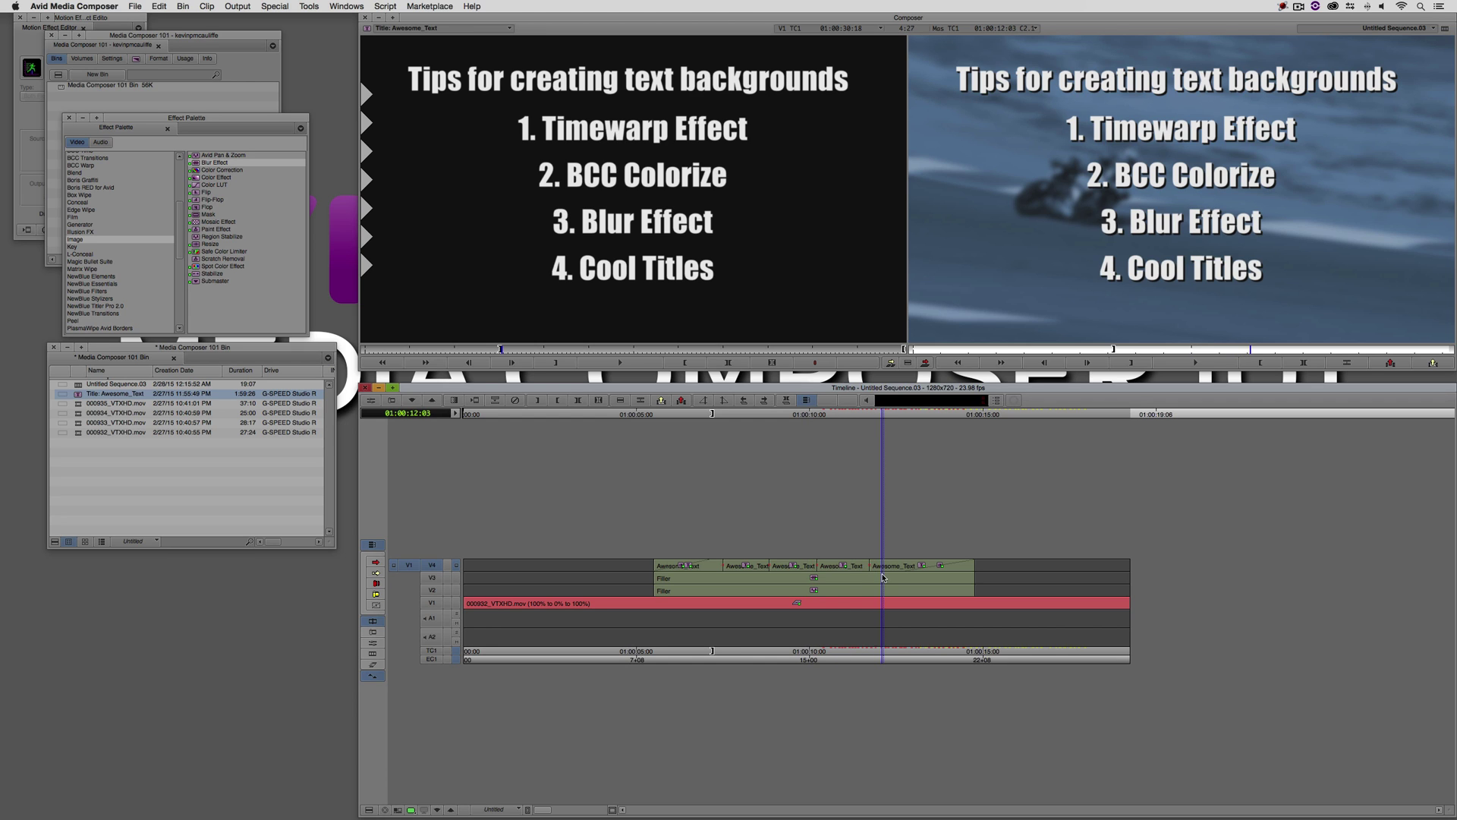
key("backslash")
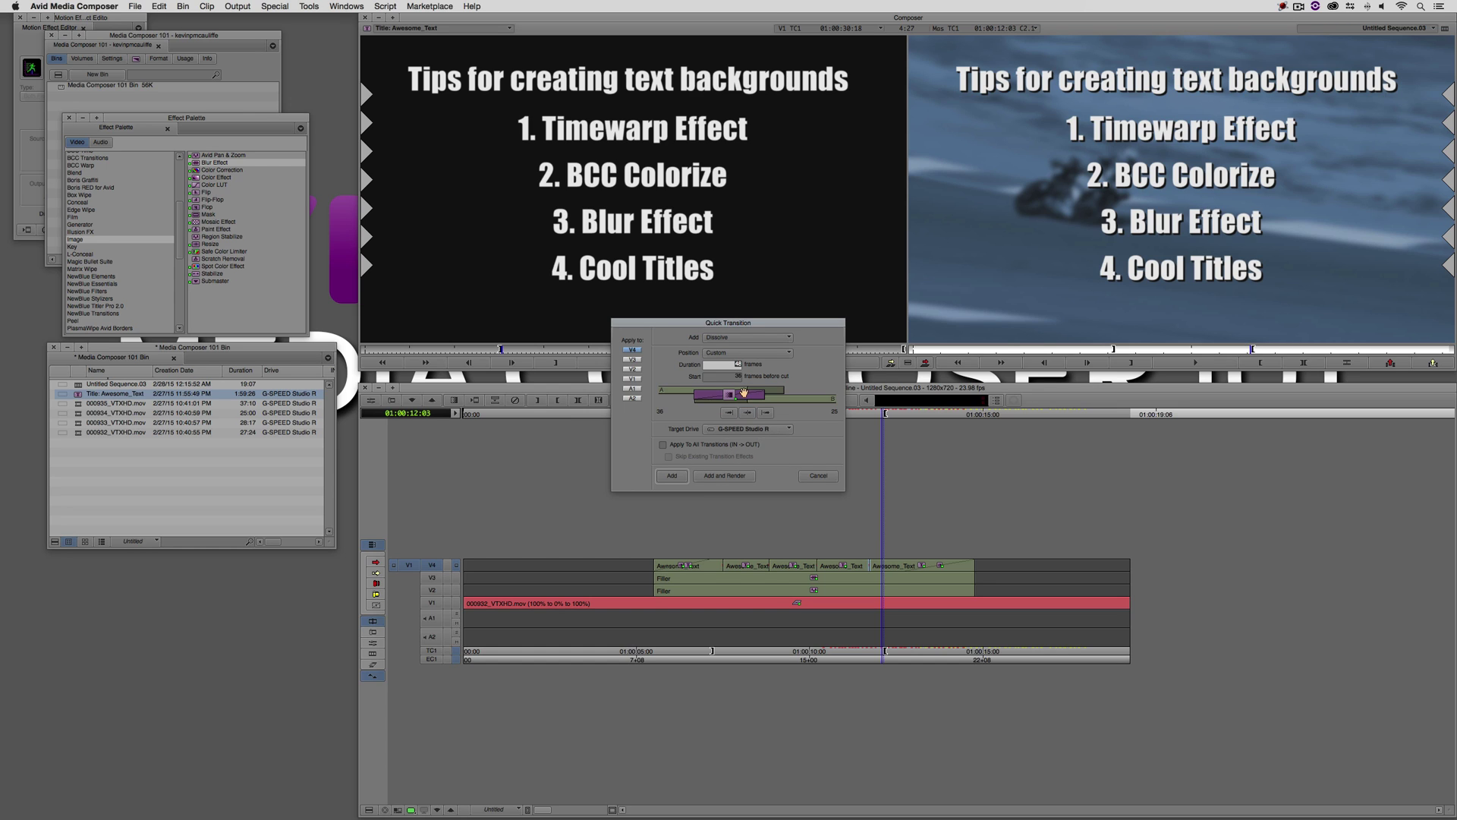
left_click(747, 353)
left_click(744, 374)
left_click(706, 444)
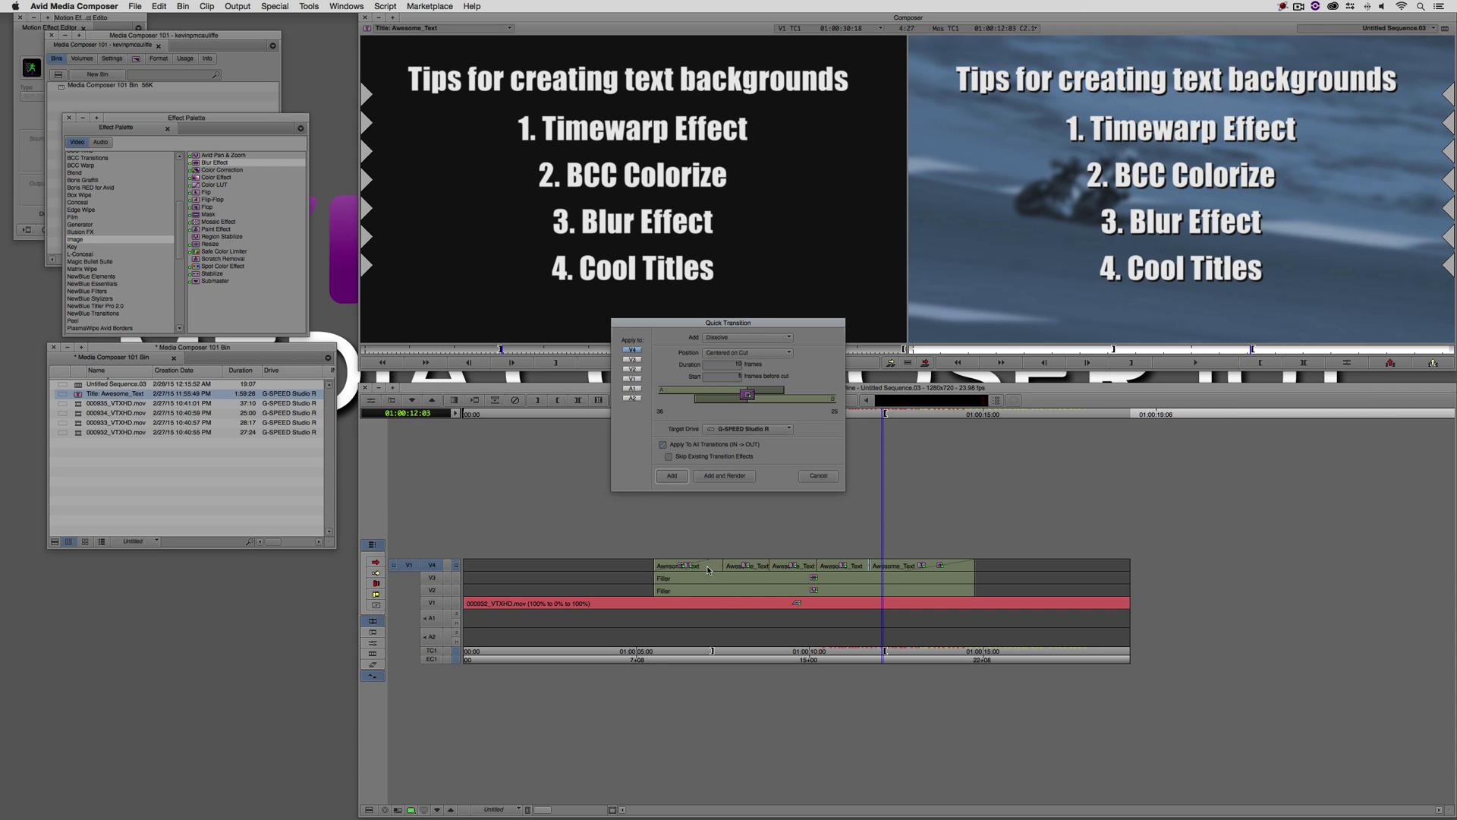
left_click(672, 475)
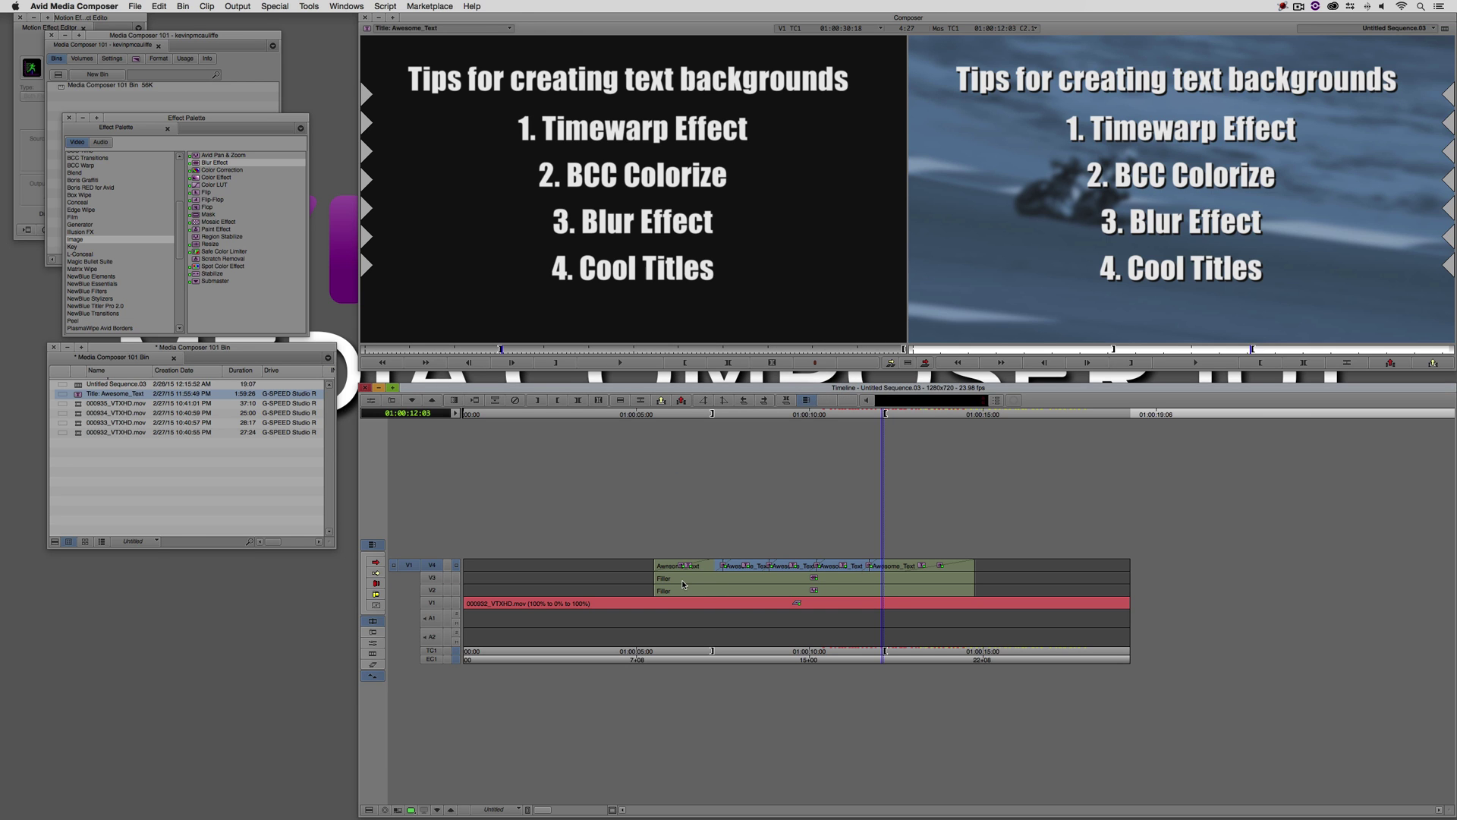
- Mark the whole V4 title section from 01:00:04:29 to 01:00:15:00 and render its effects between the marks
left_click_drag(694, 580, 664, 577)
key("space")
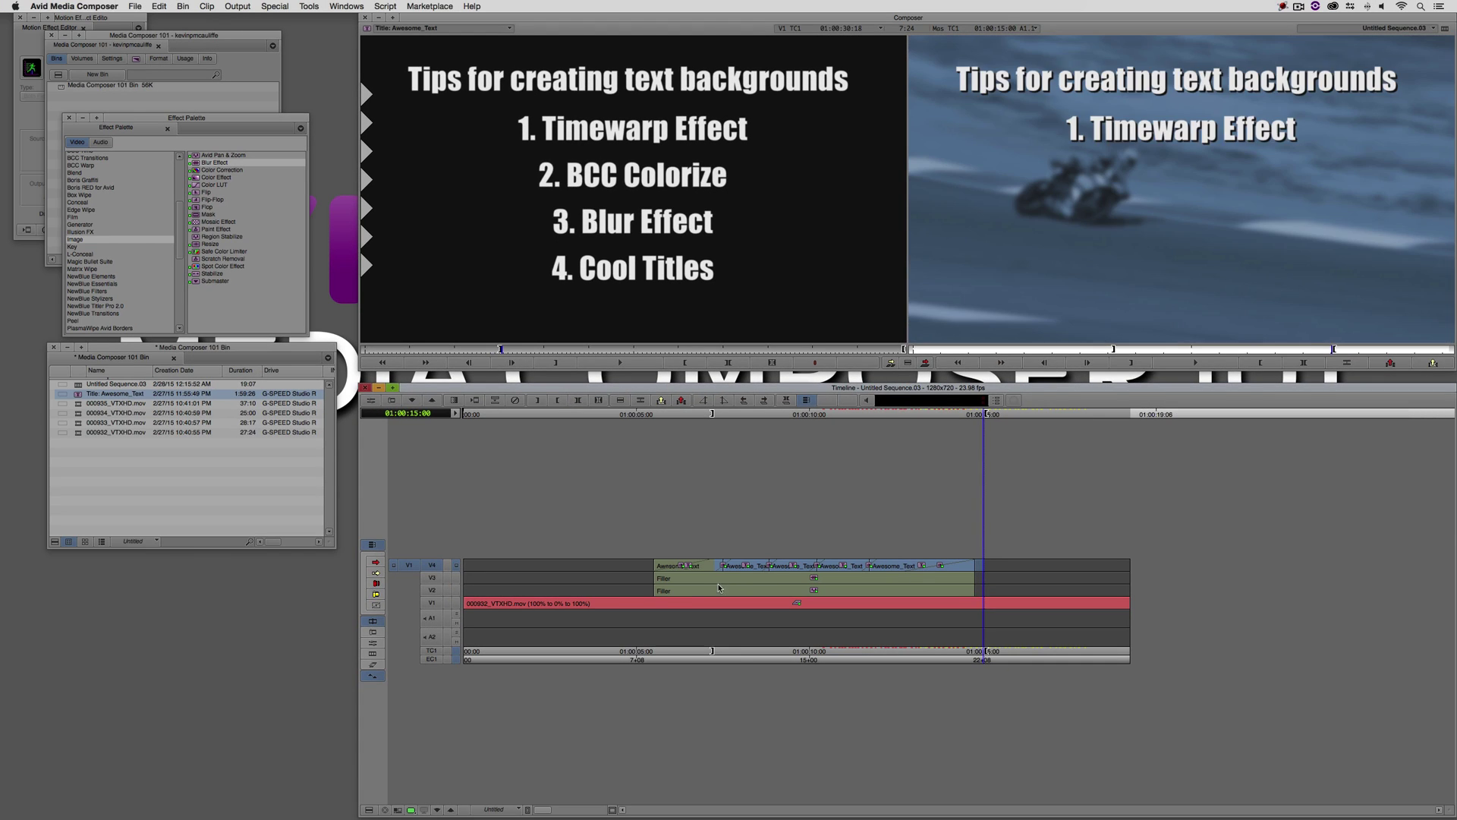
left_click_drag(743, 584, 636, 566)
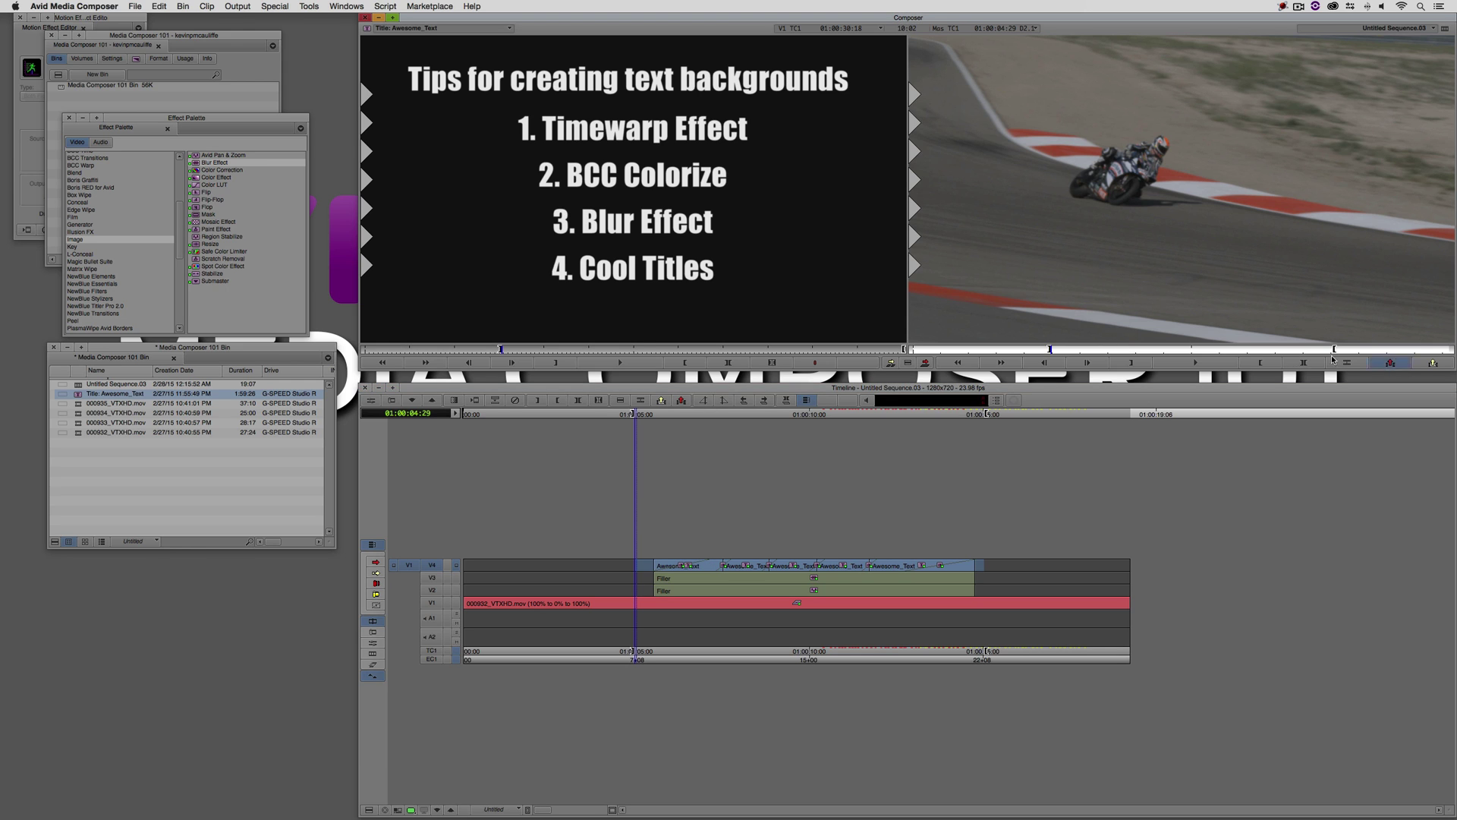
left_click(206, 6)
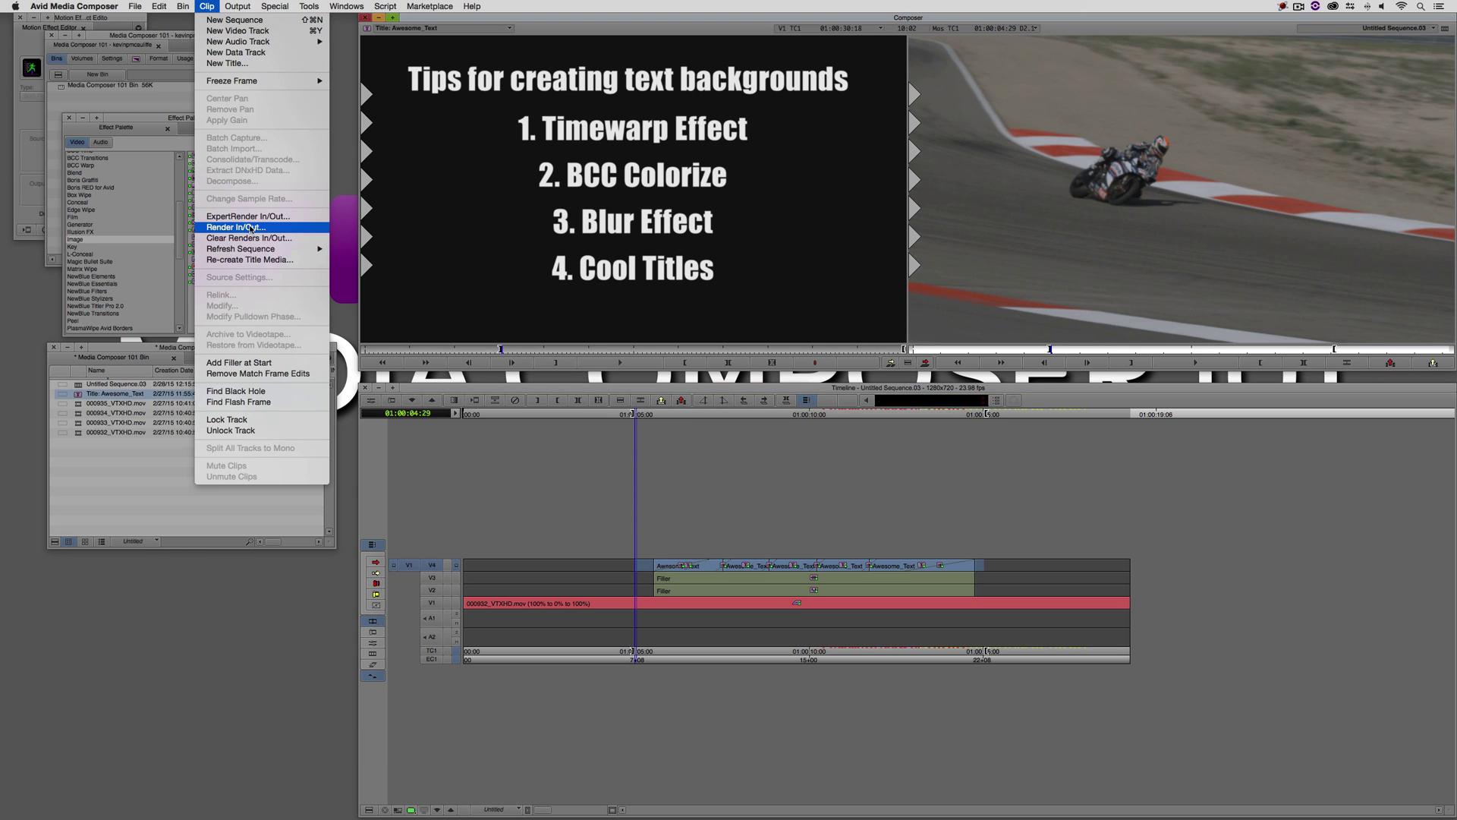
left_click(235, 228)
left_click(747, 448)
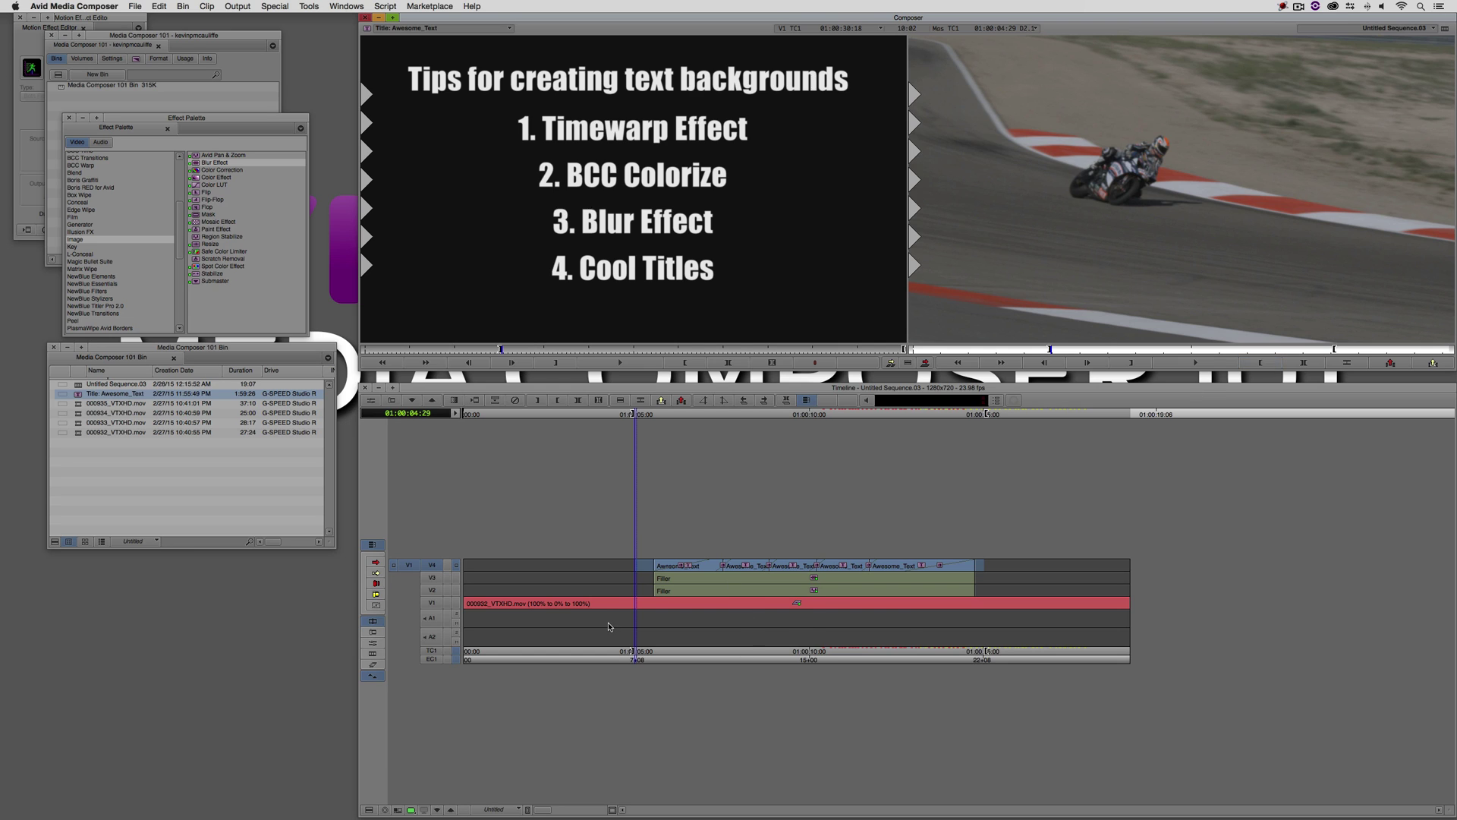
- Play the sequence from before the title section until past its end to review the rendered title fades and line reveals
left_click_drag(591, 621, 559, 608)
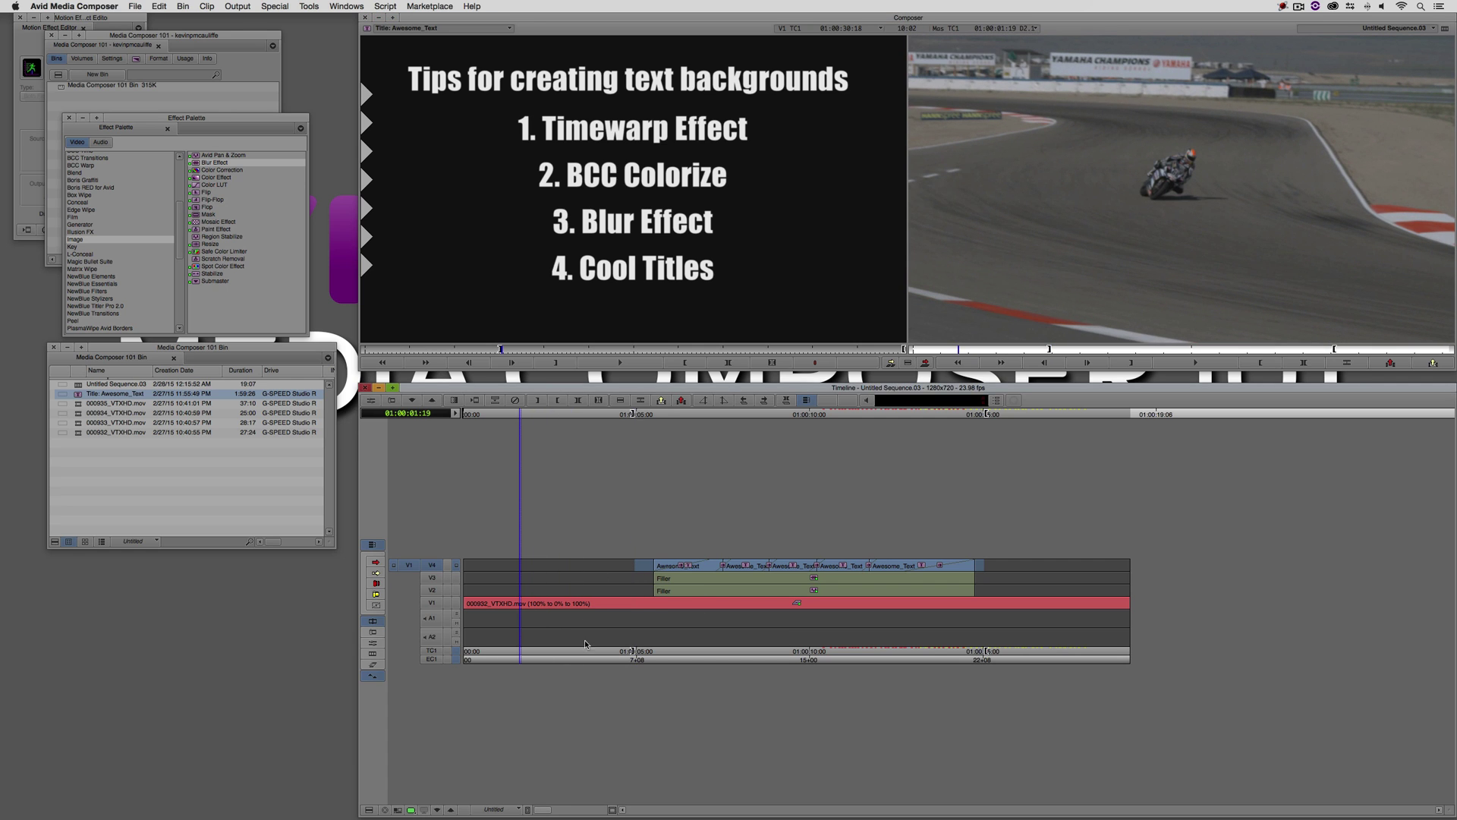
left_click(660, 569)
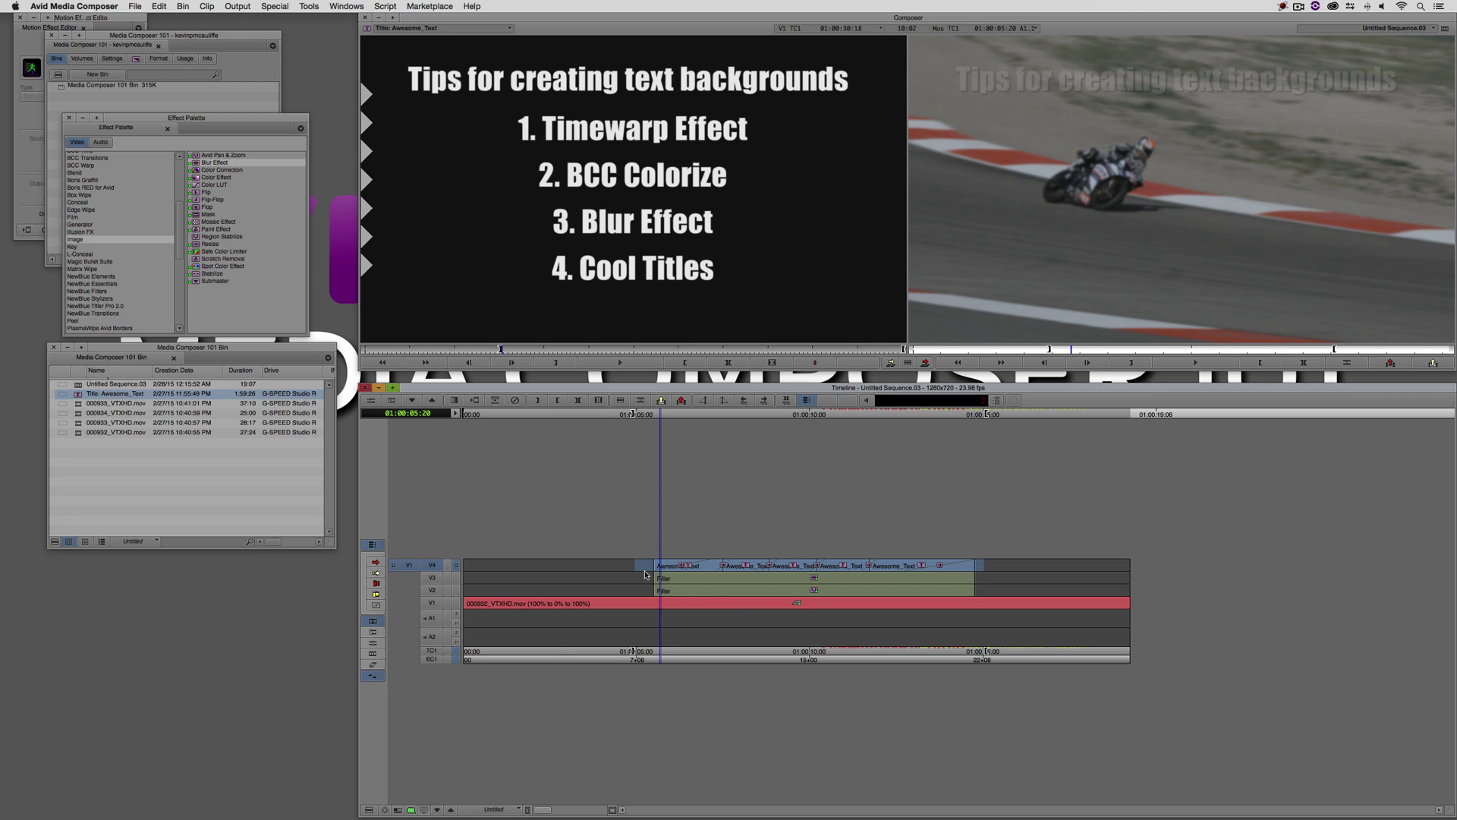
left_click_drag(645, 575, 537, 579)
key("space")
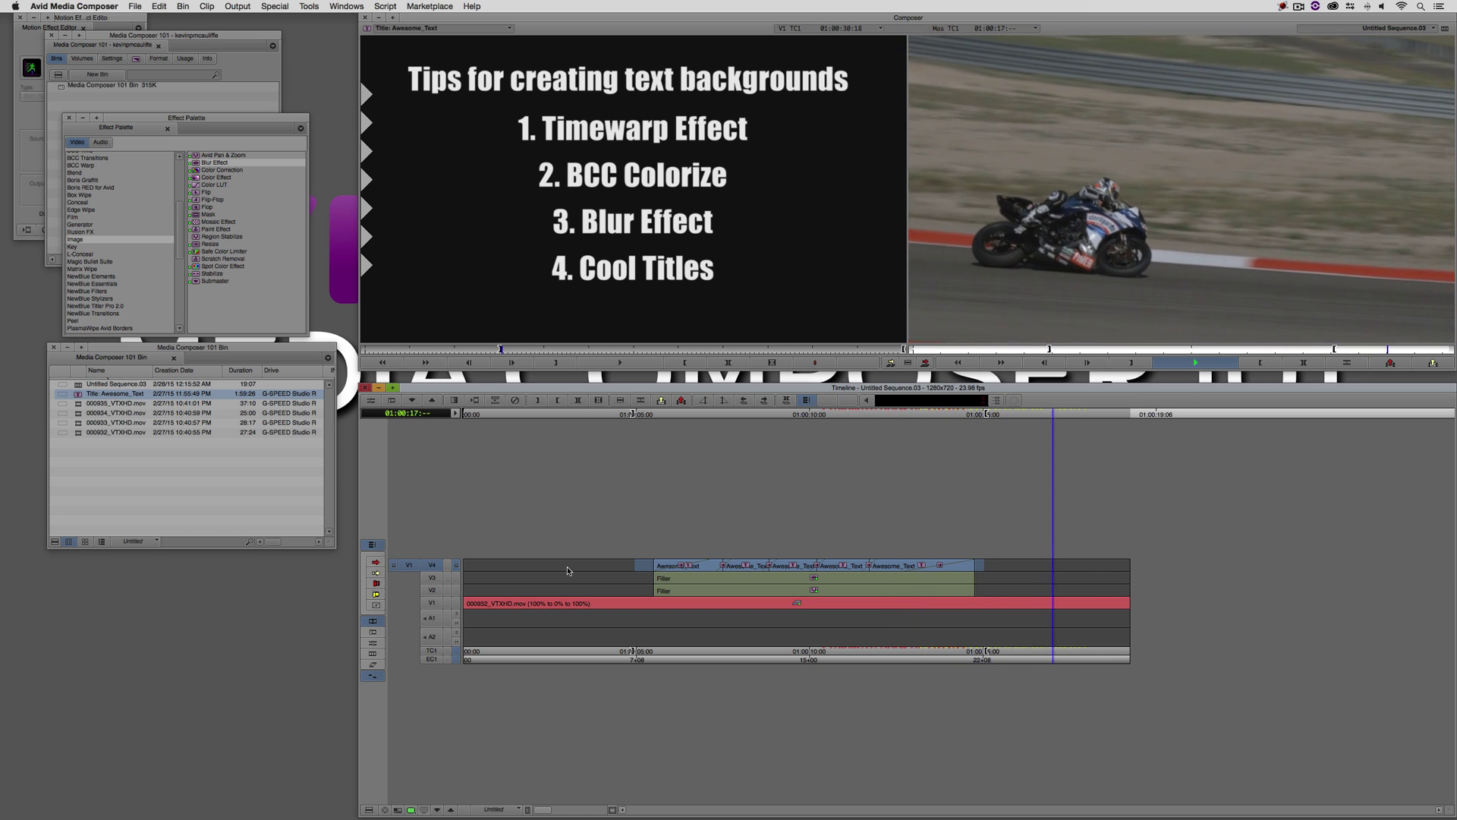
key("space")
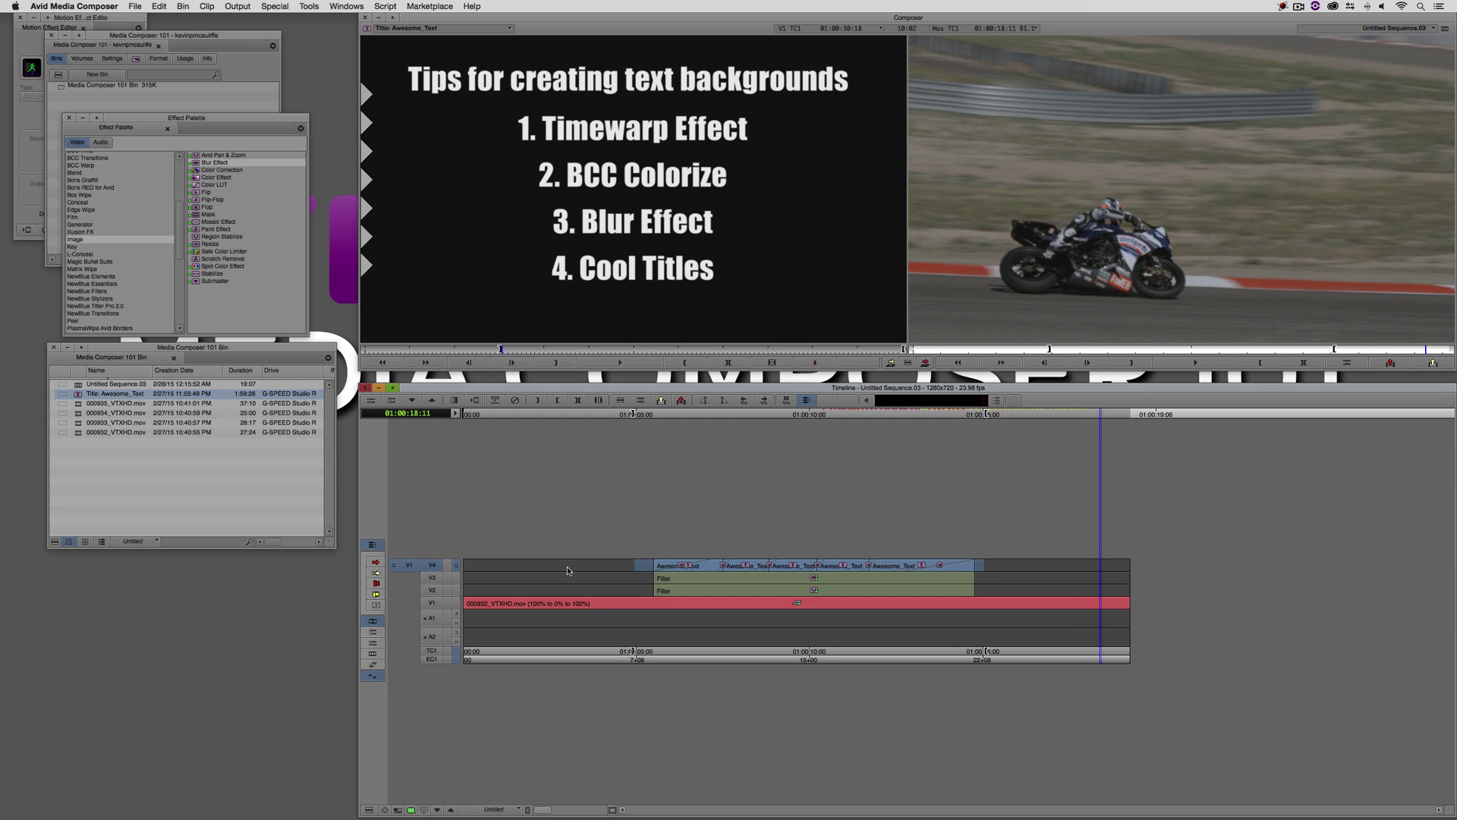